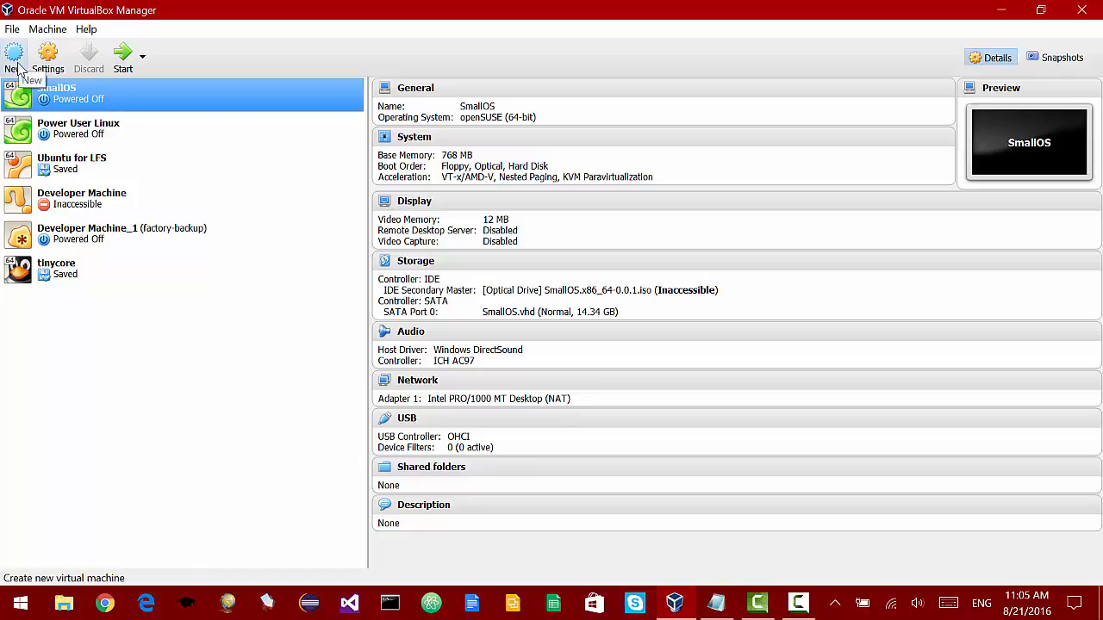
Begin a new virtual machine and name it 'Windows 95 Tut Video'
left_click(15, 59)
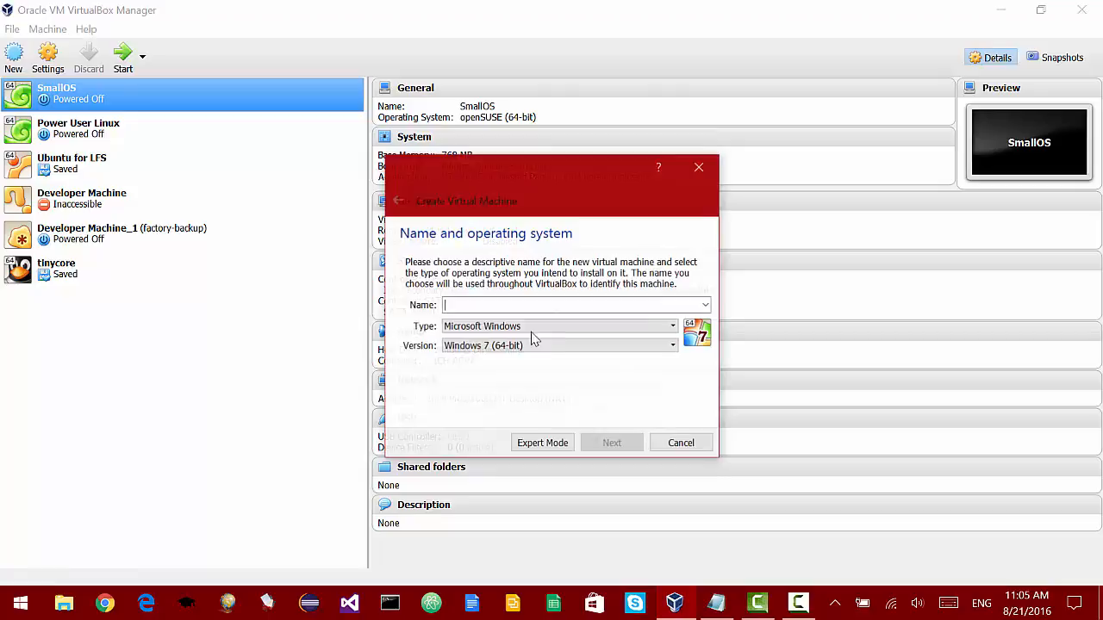
type("Wind")
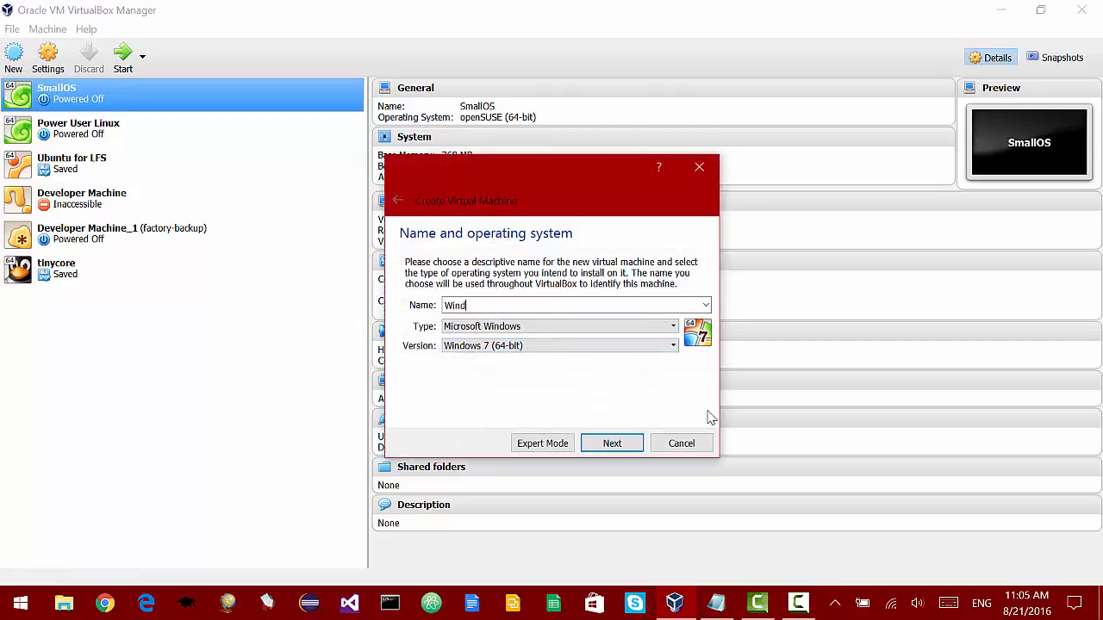
type("ows 95 ")
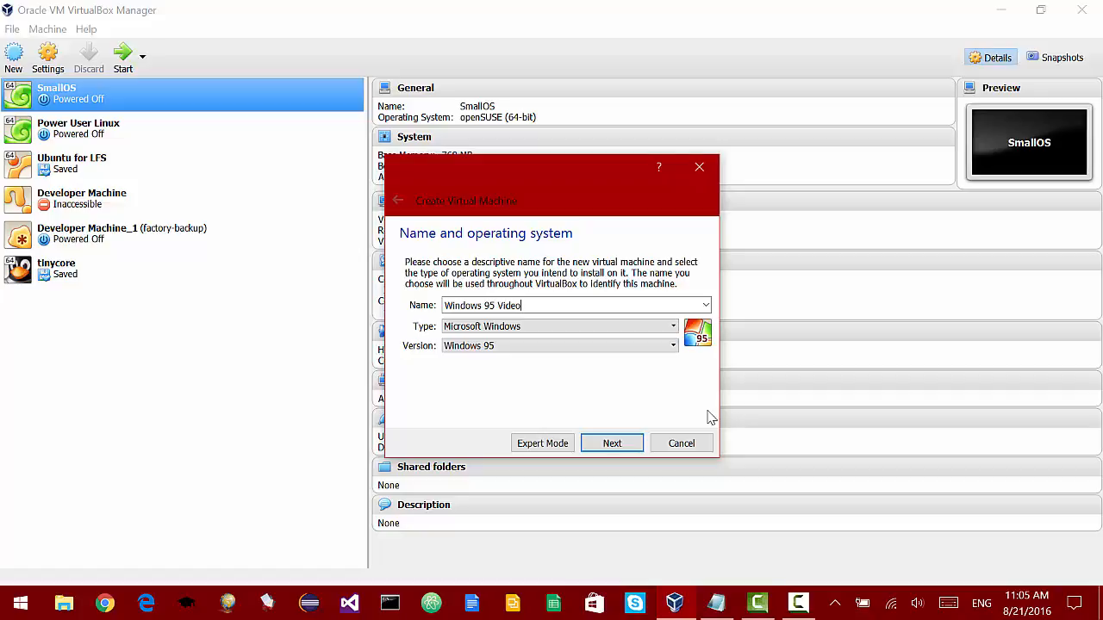
type("Tut")
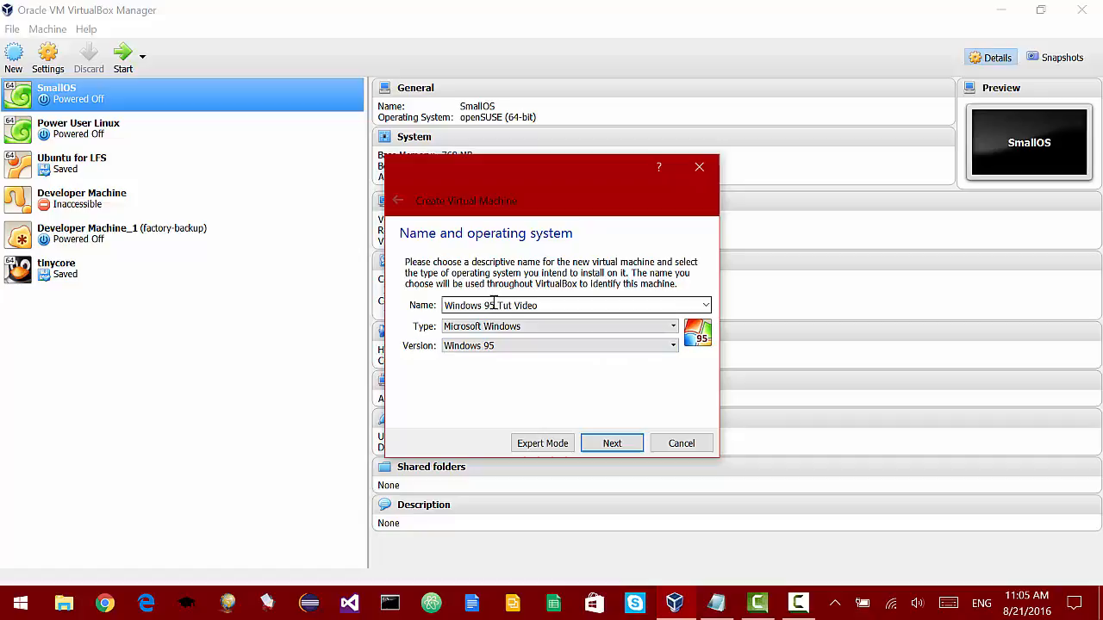
left_click_drag(494, 305, 441, 305)
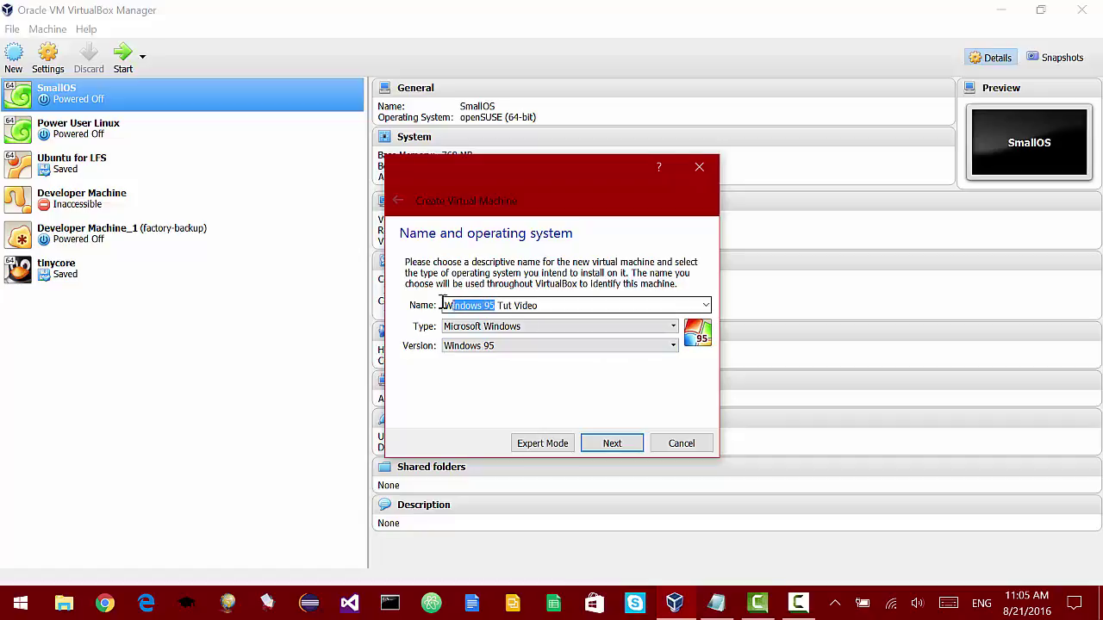
left_click(555, 305)
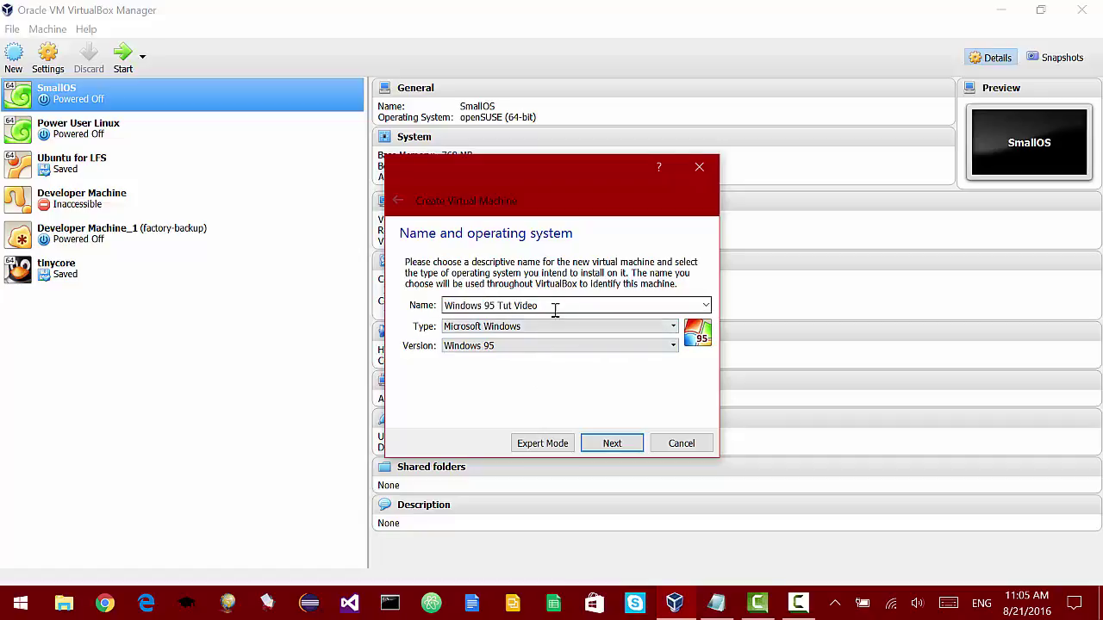
Keep type Microsoft Windows, version Windows 95, and continue to memory size
left_click(495, 326)
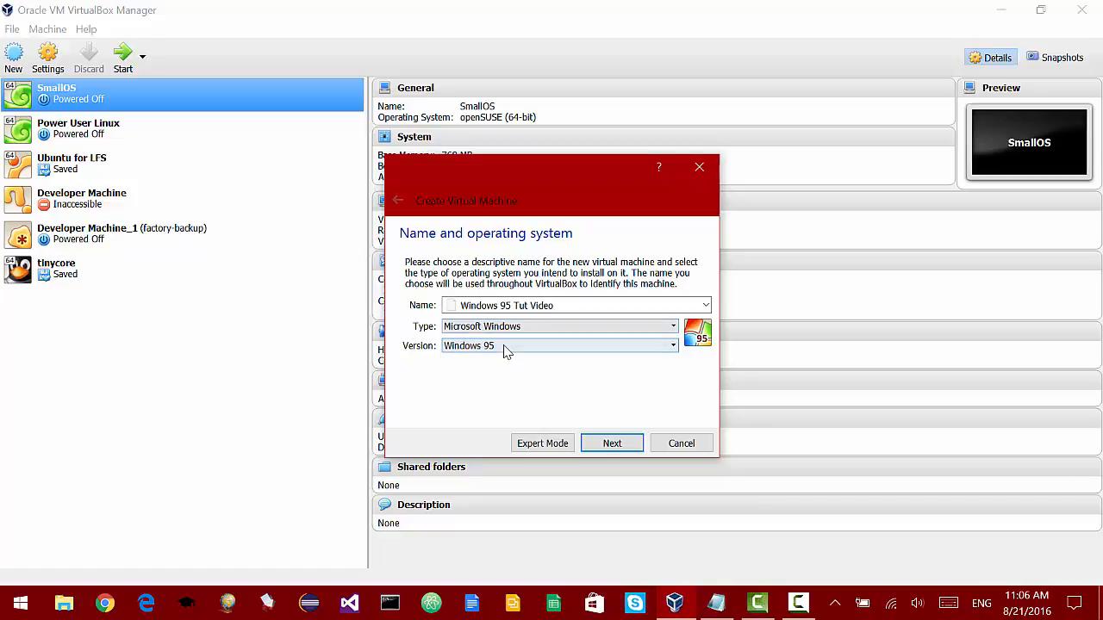
left_click(507, 346)
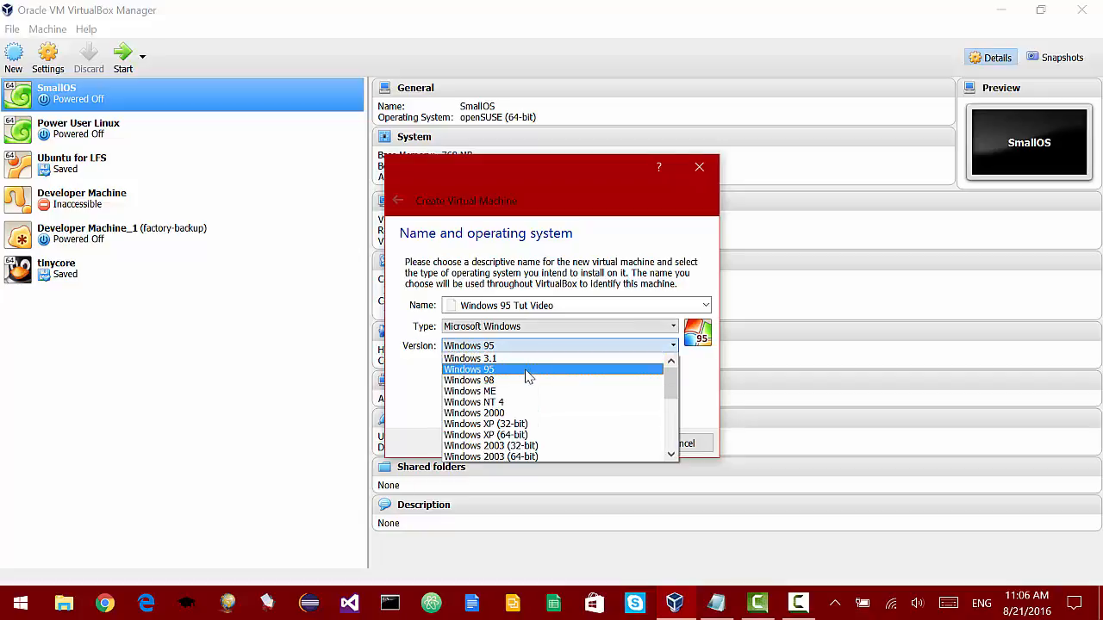
left_click(527, 370)
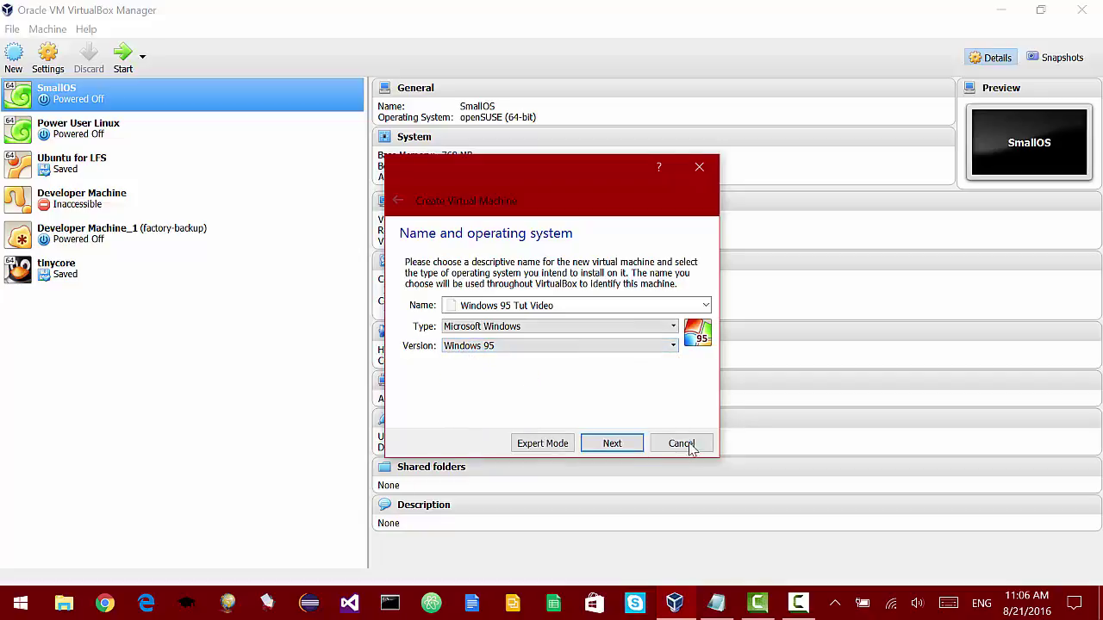
left_click(603, 447)
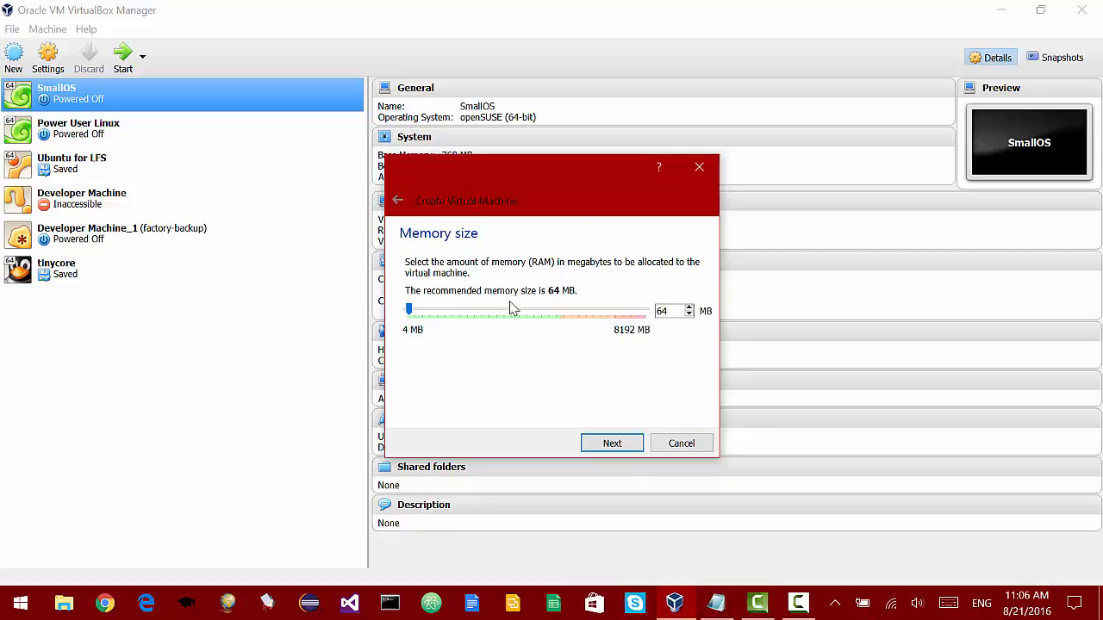
Keep 64 MB memory, create a new virtual hard disk now as VHD type
left_click(668, 311)
left_click(612, 443)
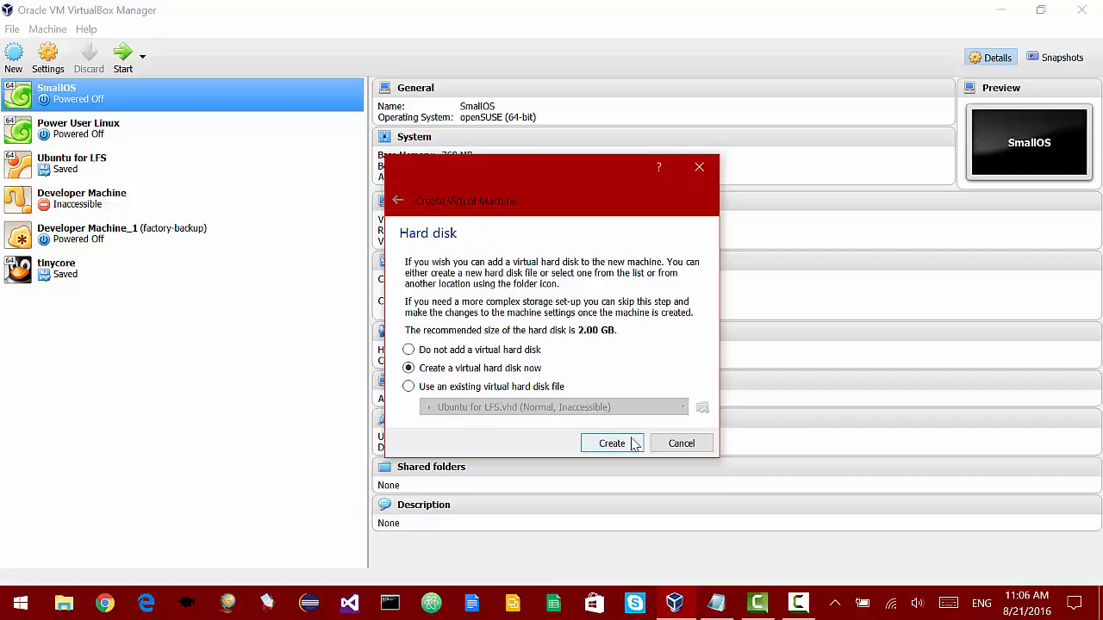
left_click(612, 443)
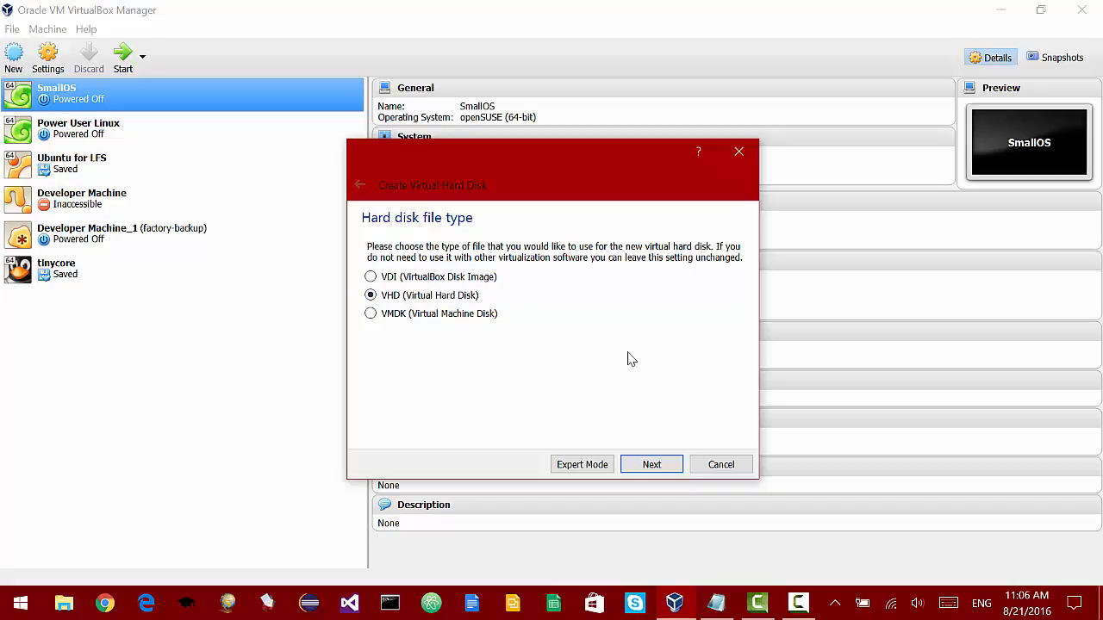
left_click(651, 464)
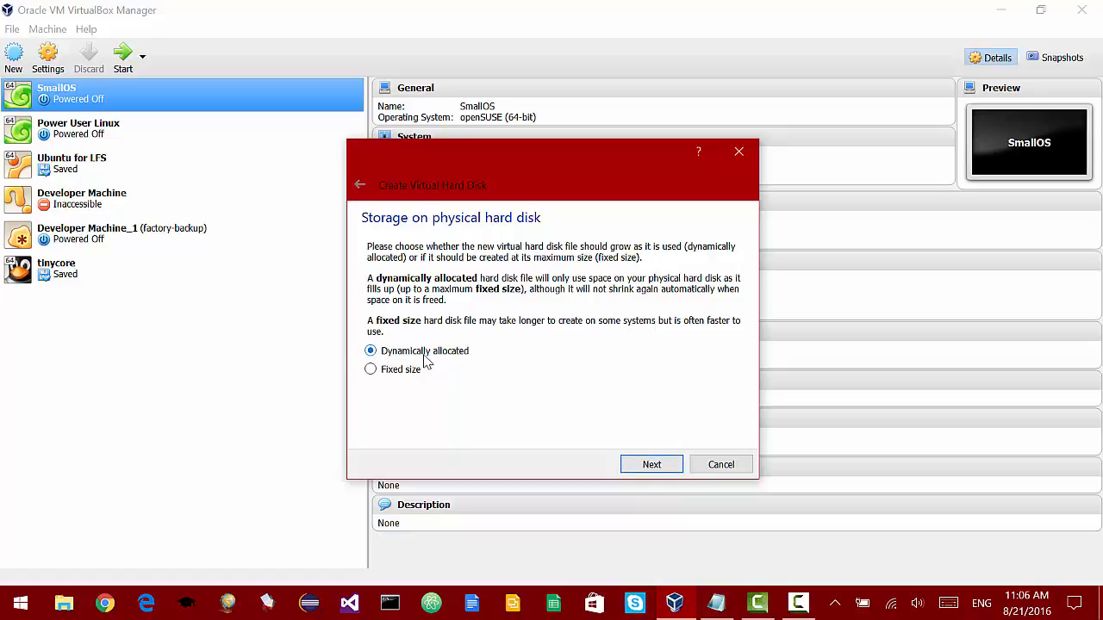
Keep dynamically allocated storage at 2.00 GB and create the machine
left_click(651, 464)
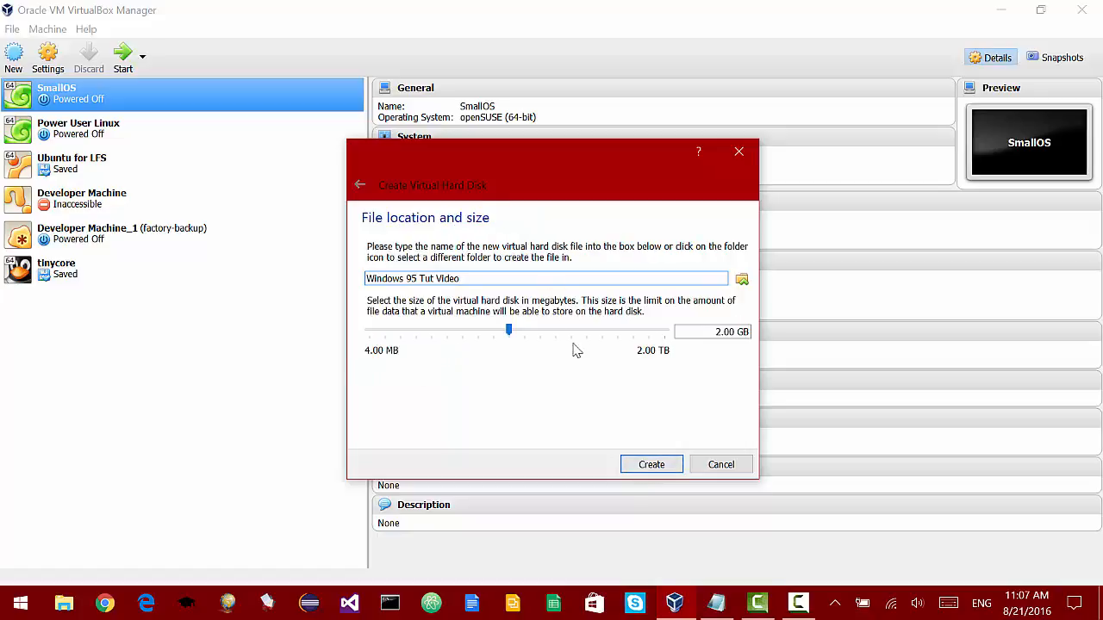
left_click(509, 331)
left_click(734, 332)
key("BackSpace")
left_click(652, 465)
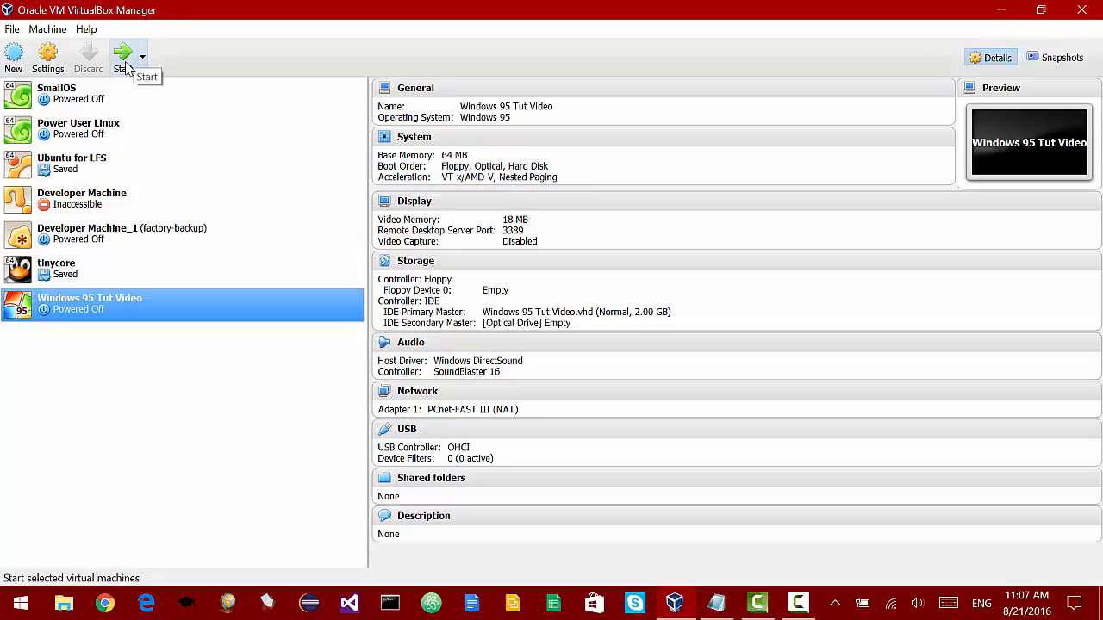
Start the machine, dismiss the start-up disk prompt and maximize its window
left_click(123, 56)
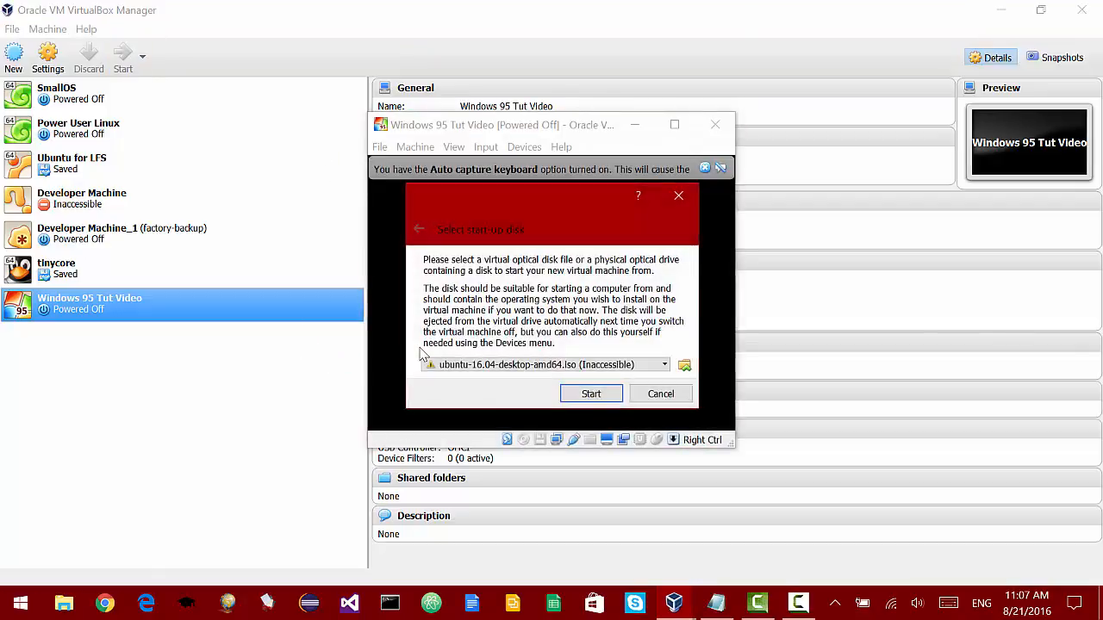
left_click(661, 393)
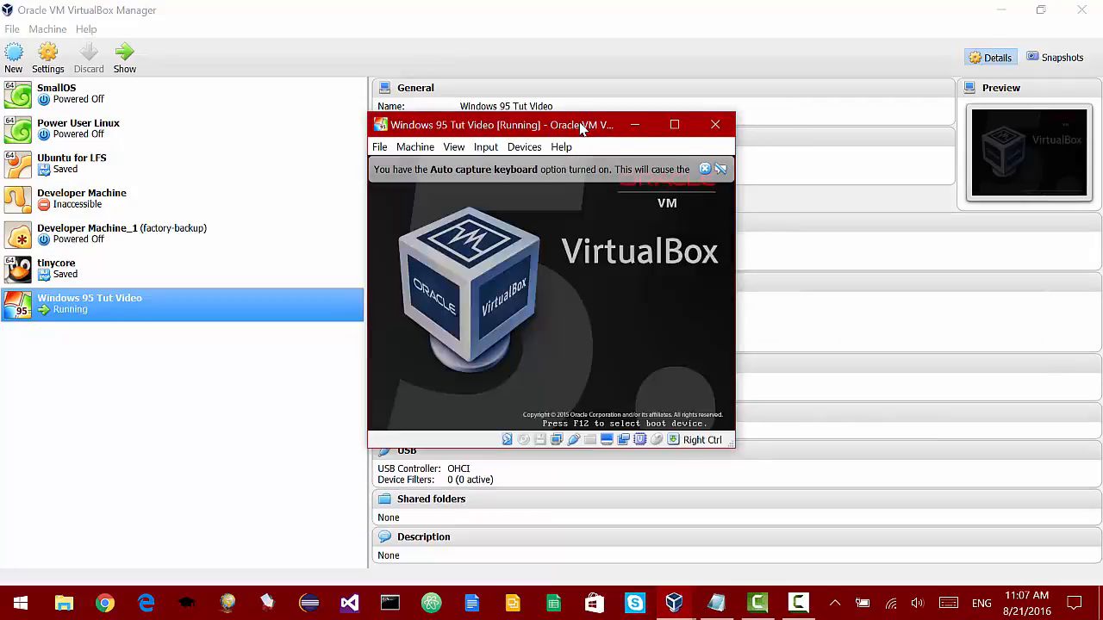
double_click(551, 125)
left_click(1071, 52)
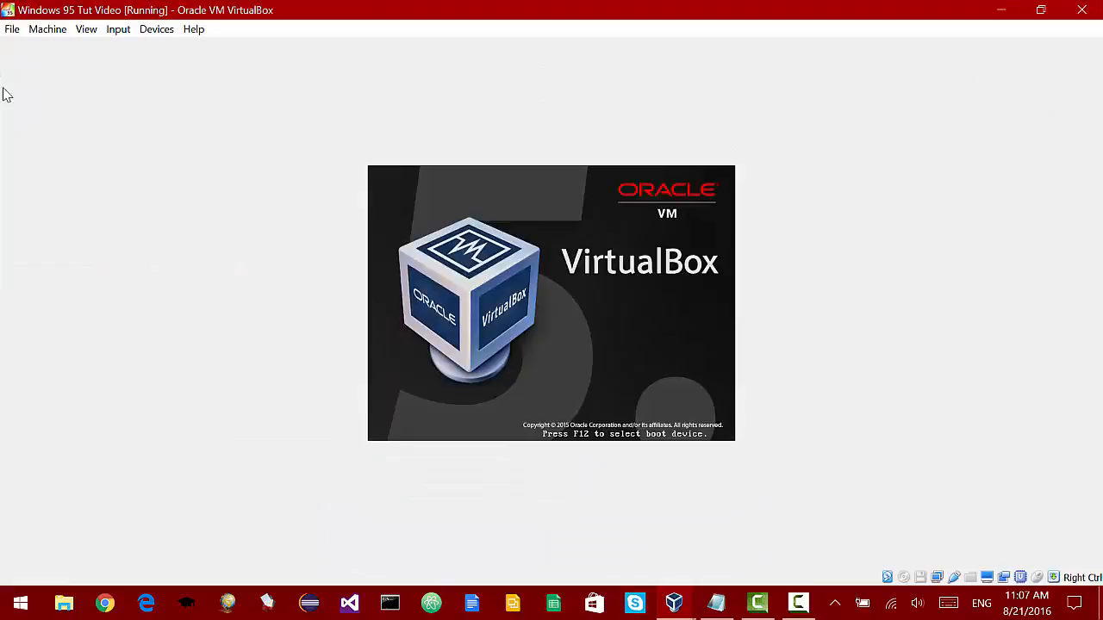
Insert the Dos622-1.img floppy and reset the machine into MS-DOS 6.22 Setup
left_click(157, 31)
mouse_move(192, 67)
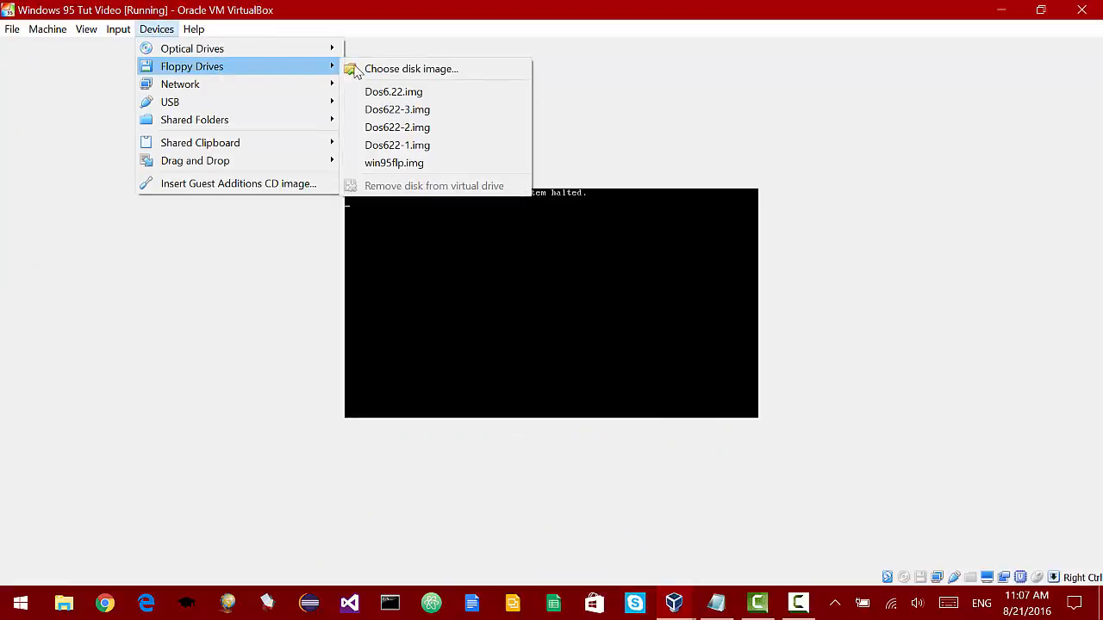
left_click(474, 145)
left_click(86, 29)
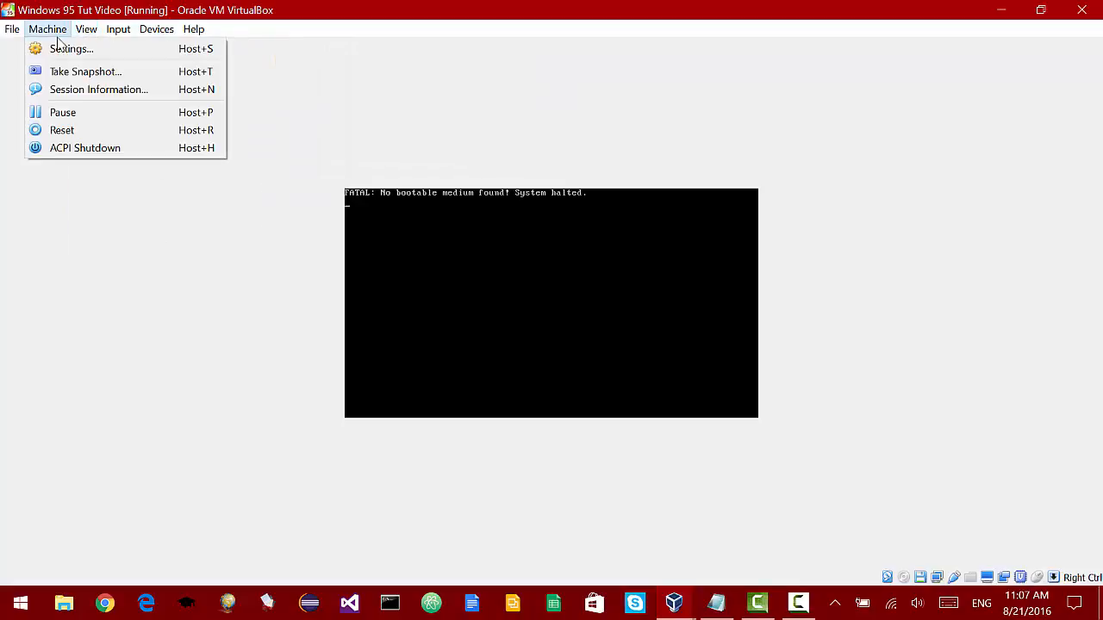
left_click(62, 130)
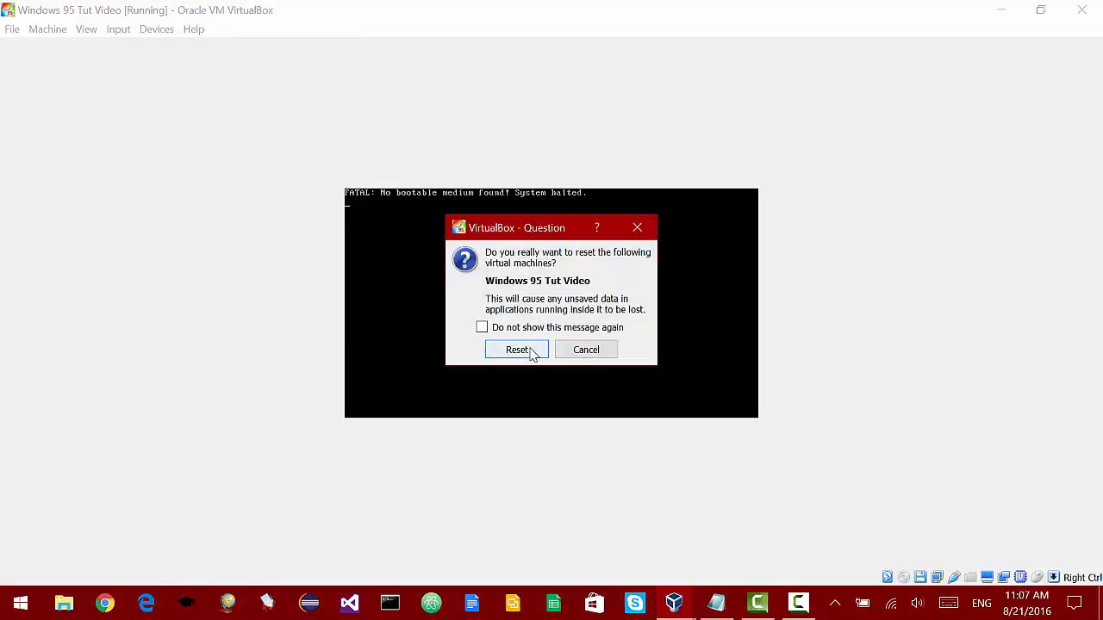
left_click(517, 350)
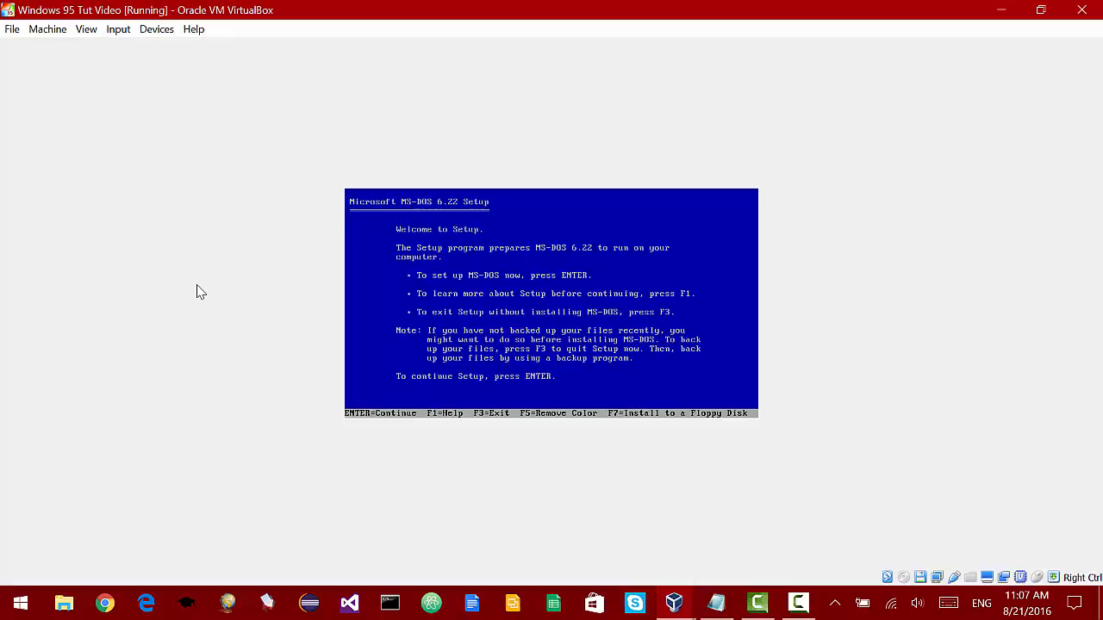
Accept MS-DOS Setup's disk configuration, system settings and C:\DOS directory
key("Return")
key("Return")
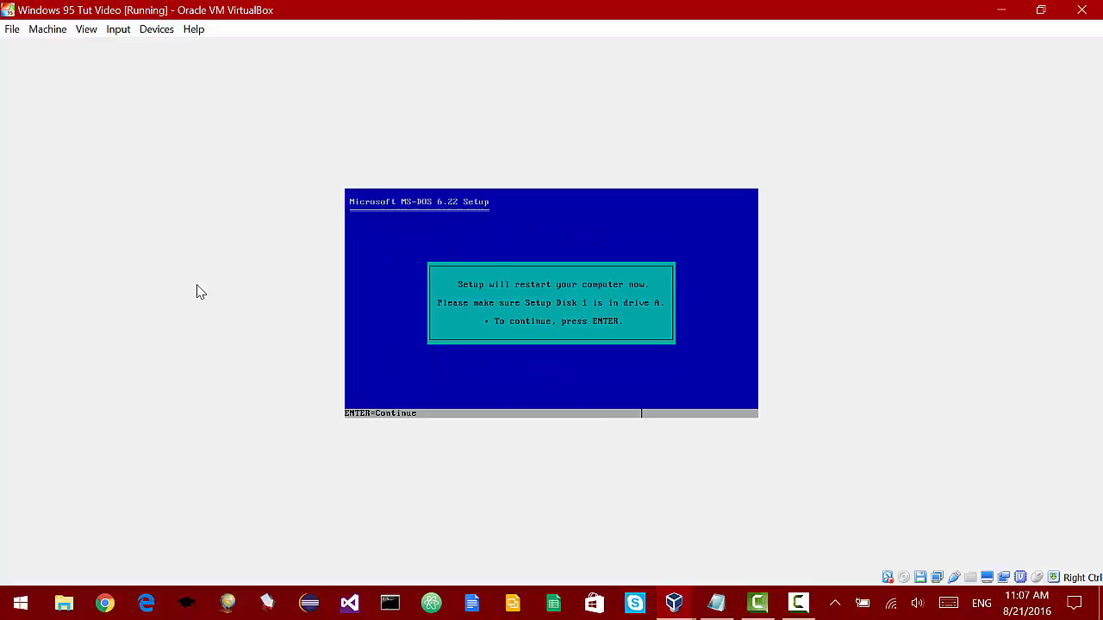
key("Return")
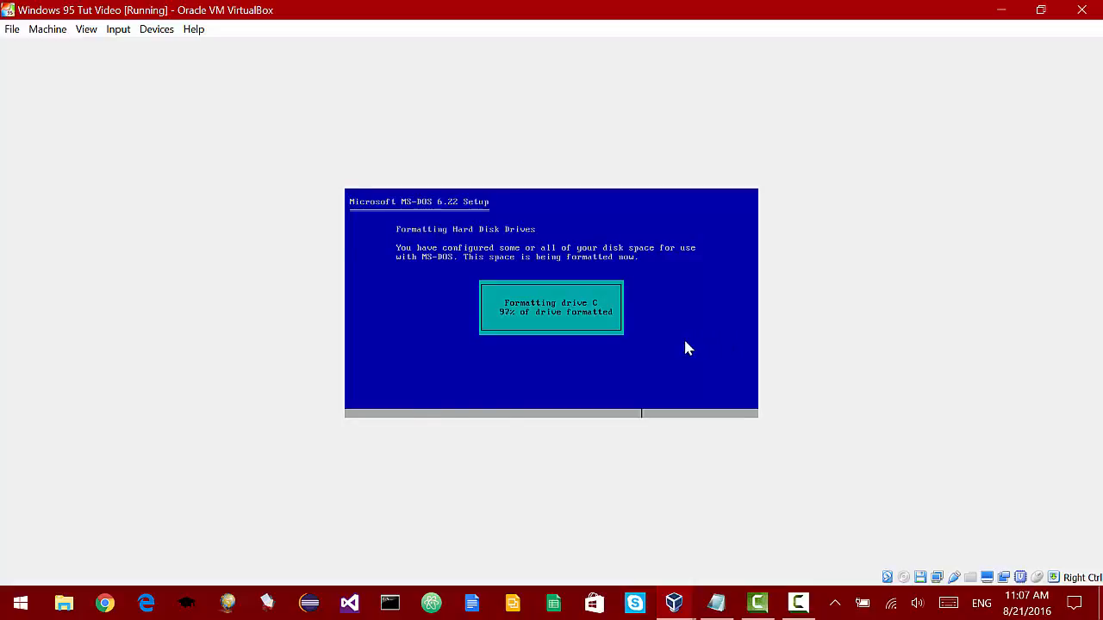
key("Return")
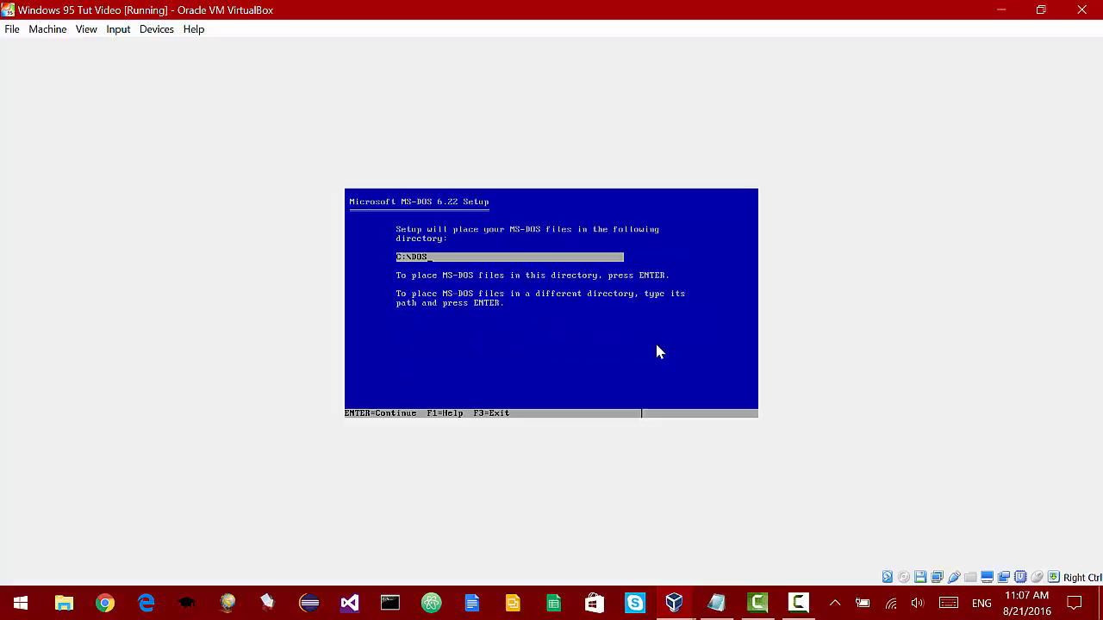
key("Return")
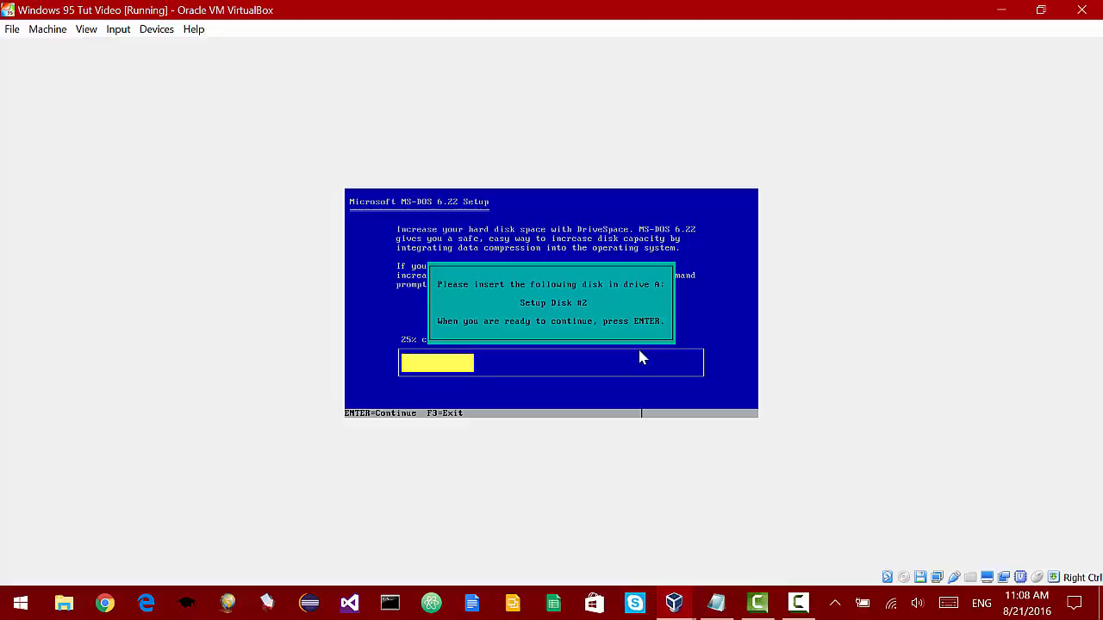
Swap in floppy images Dos622-2.img and Dos622-3.img as Setup requests them
left_click(155, 28)
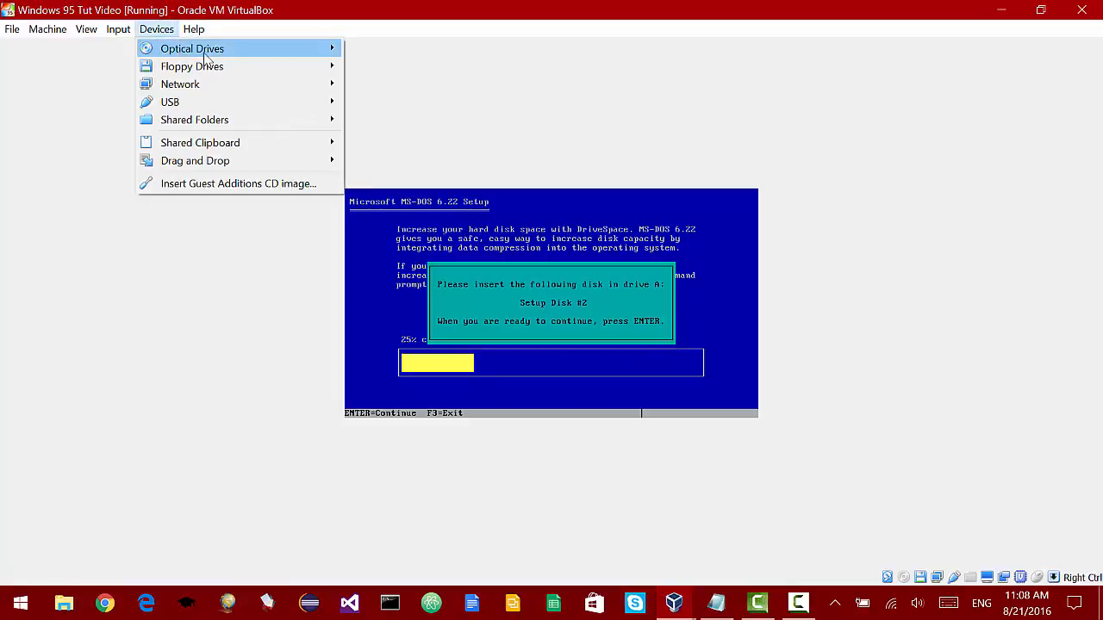
mouse_move(191, 67)
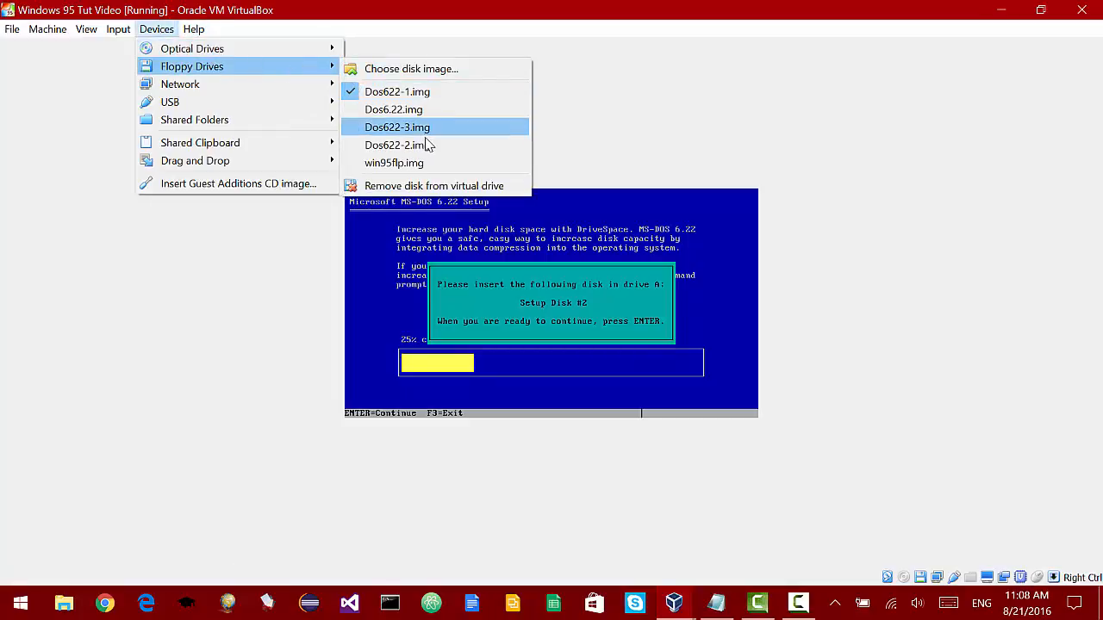
left_click(429, 144)
key("Return")
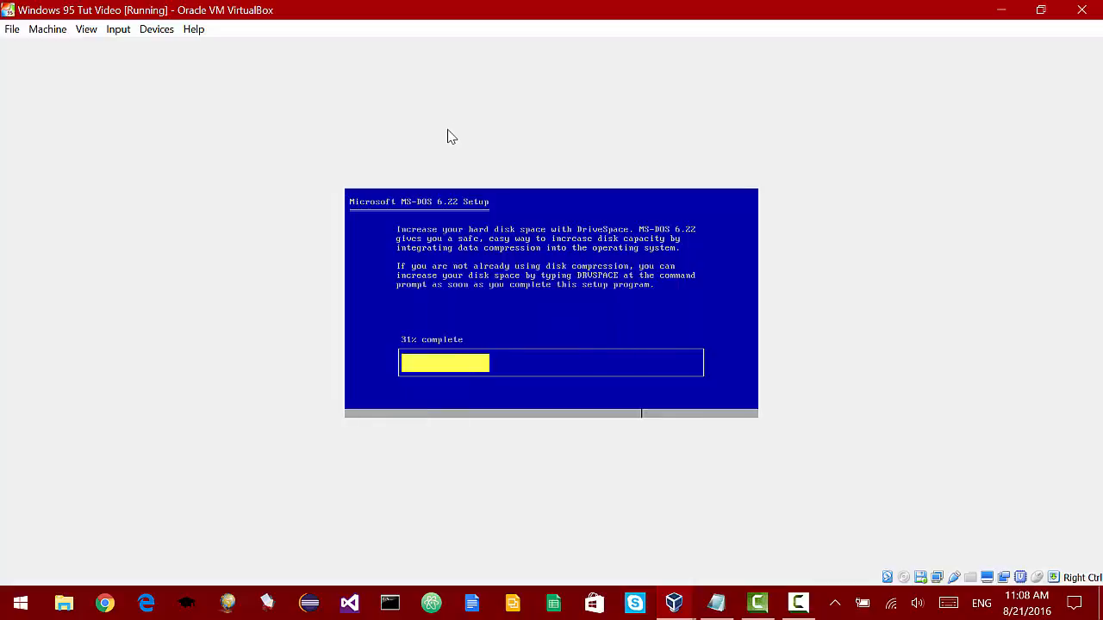
left_click(157, 28)
mouse_move(192, 67)
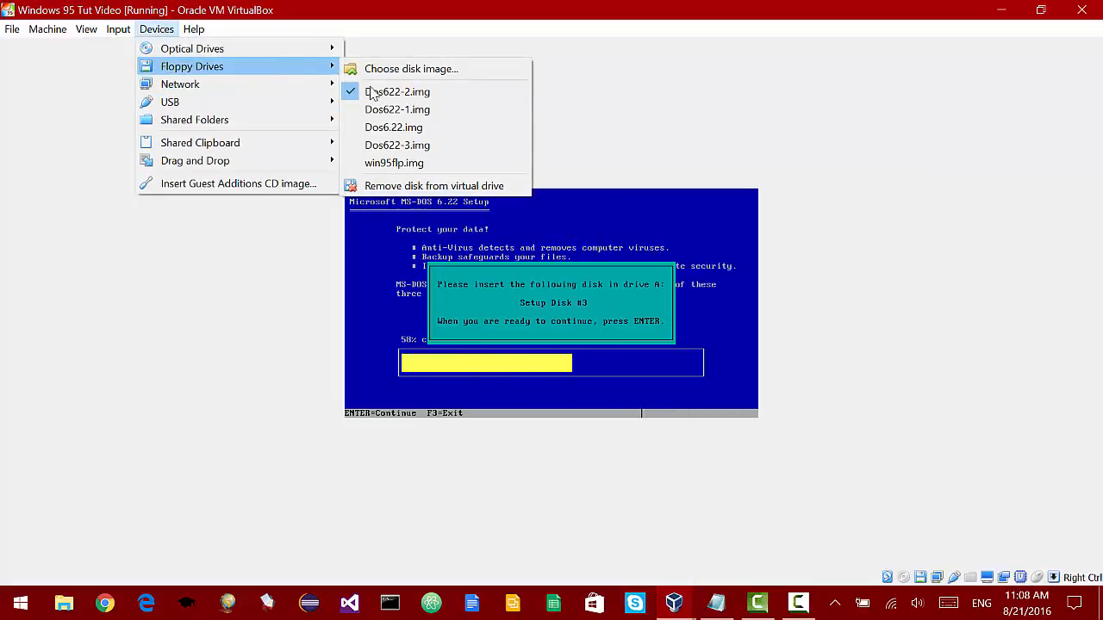
left_click(448, 147)
key("Return")
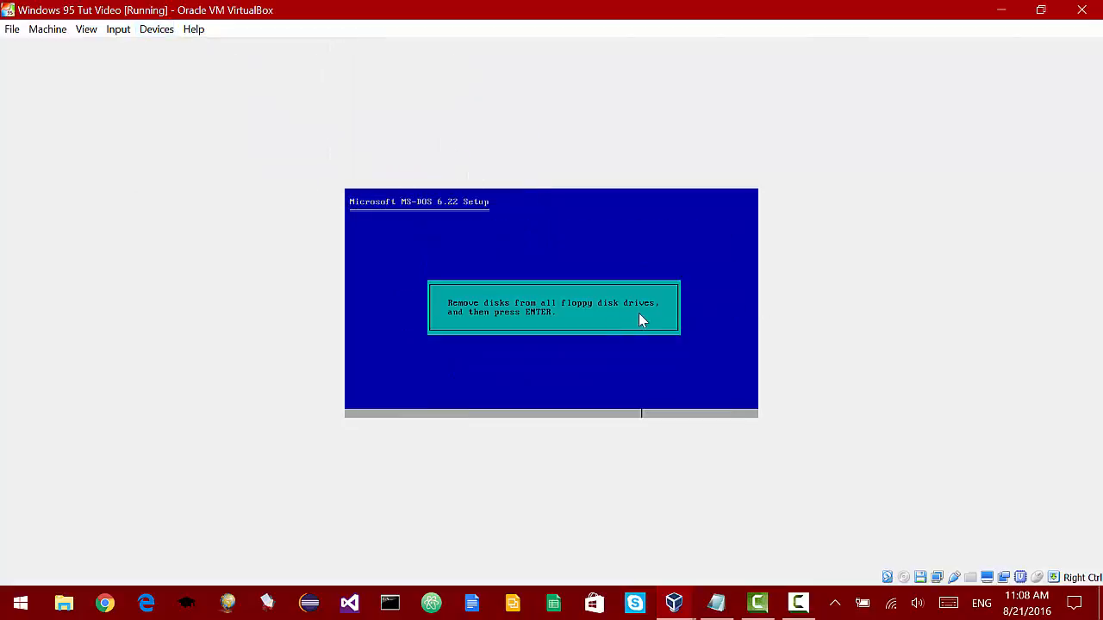
Eject the floppy and restart the machine into MS-DOS
left_click(156, 28)
mouse_move(192, 66)
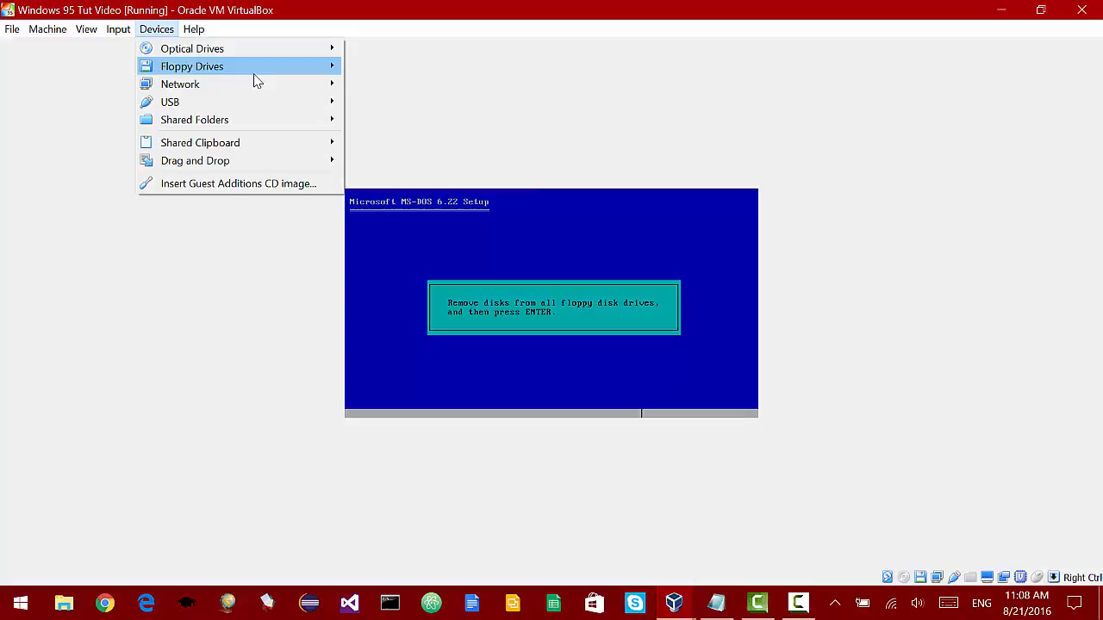
left_click(482, 186)
key("Return")
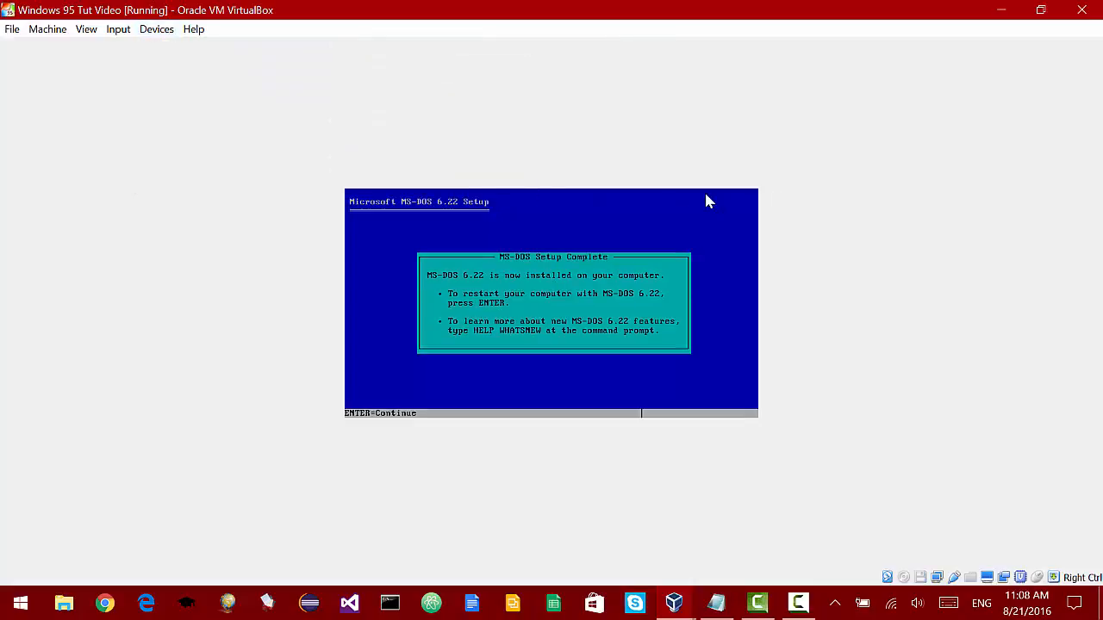
key("Return")
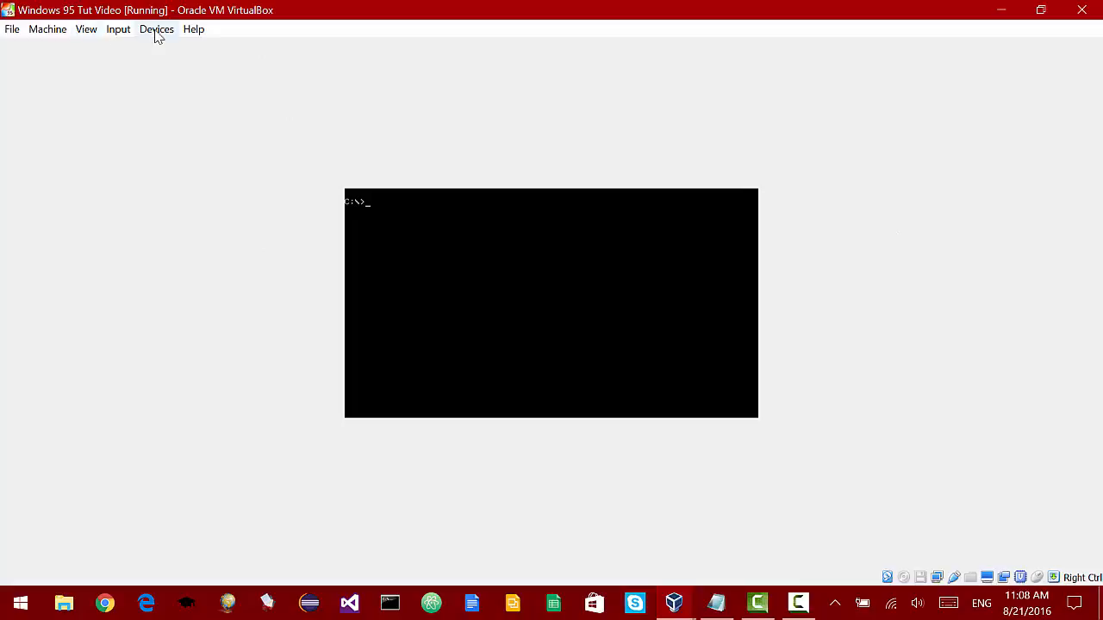
Reset the virtual machine
left_click(157, 35)
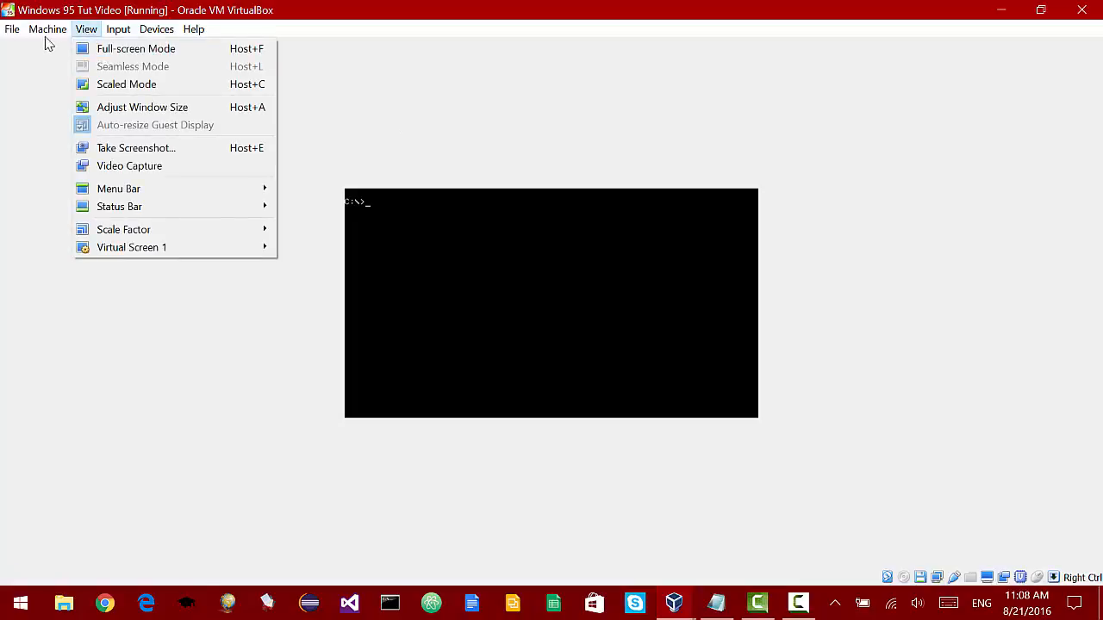
mouse_move(47, 30)
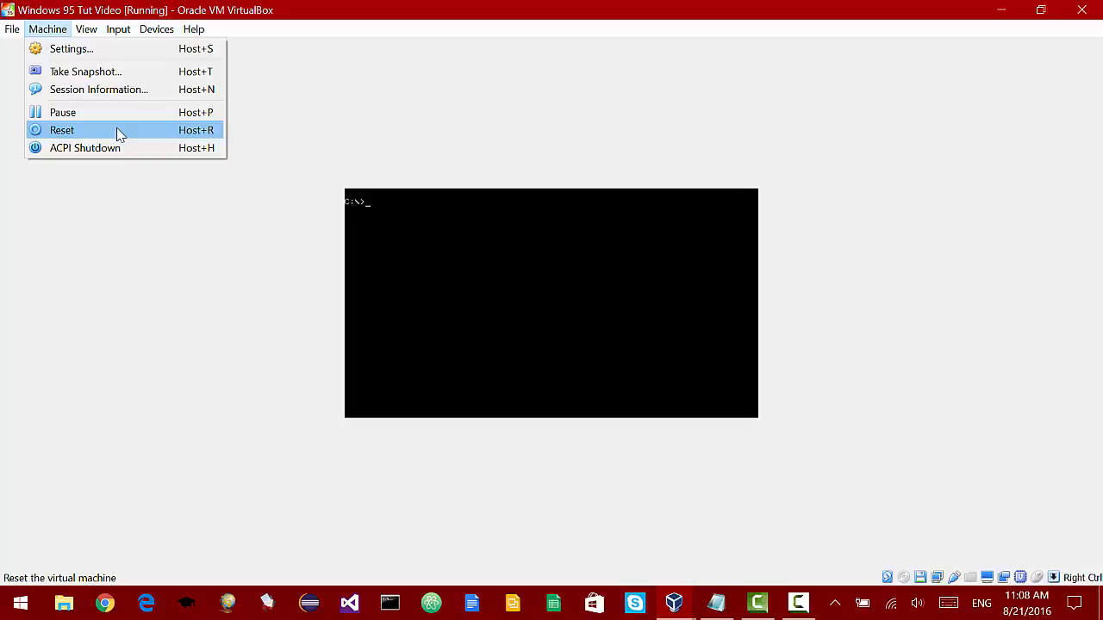
left_click(119, 133)
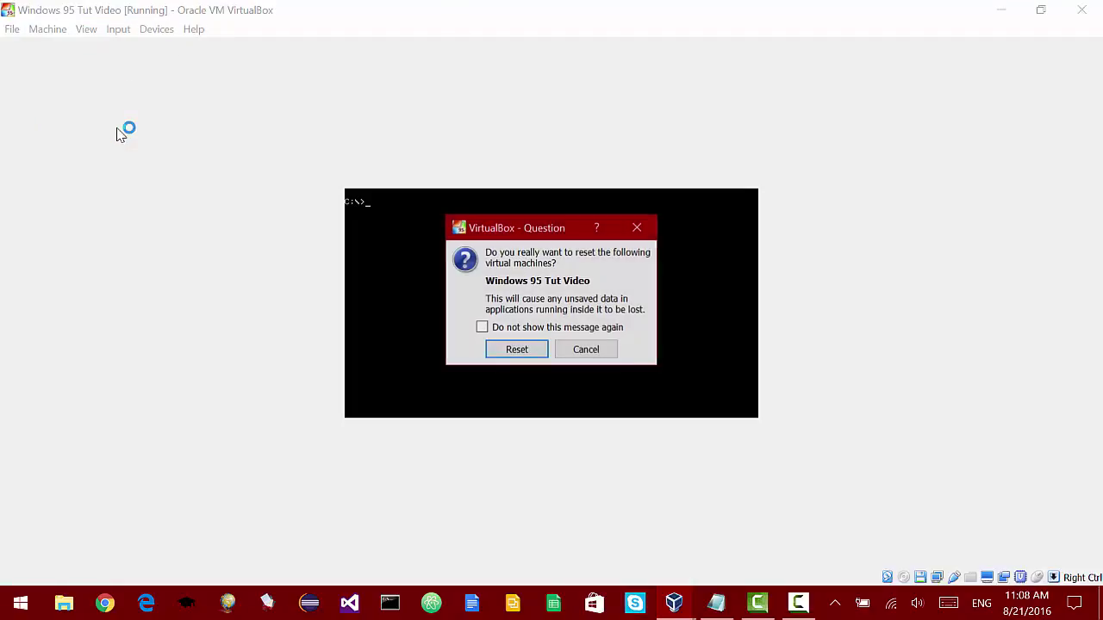
left_click(517, 348)
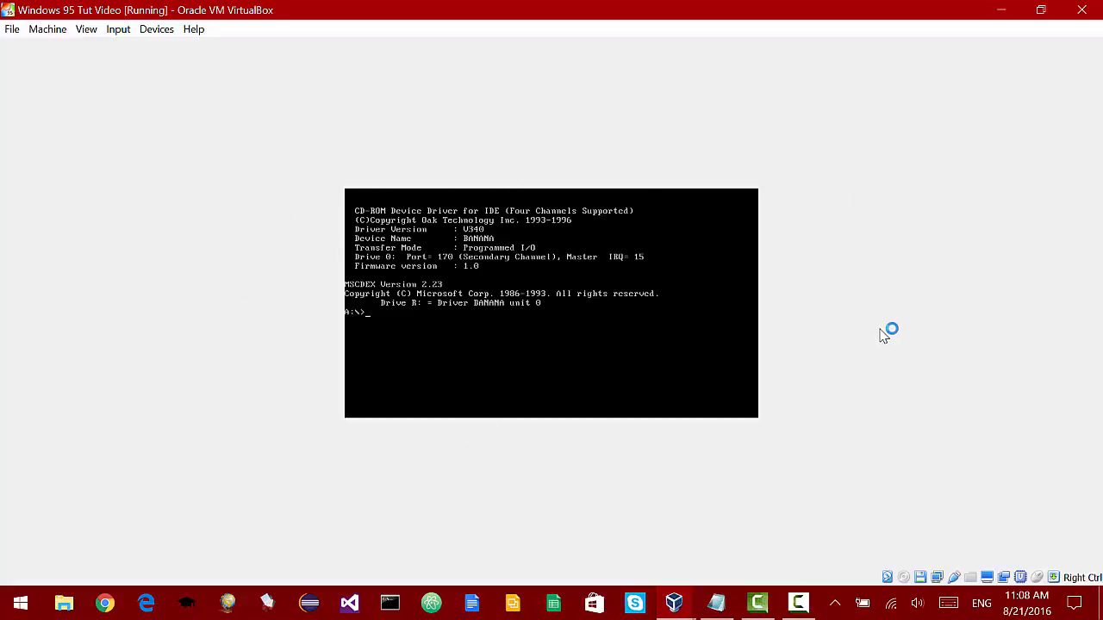
type("c")
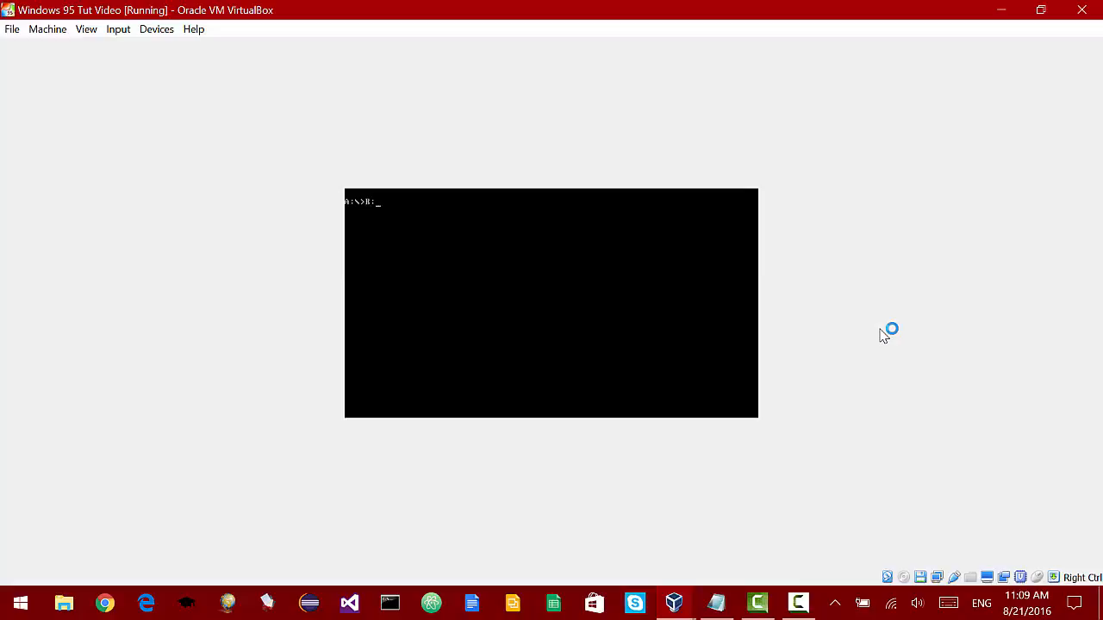
Switch to drive R: and insert the windows95b.iso CD image
key("Return")
type("ir")
key("Return")
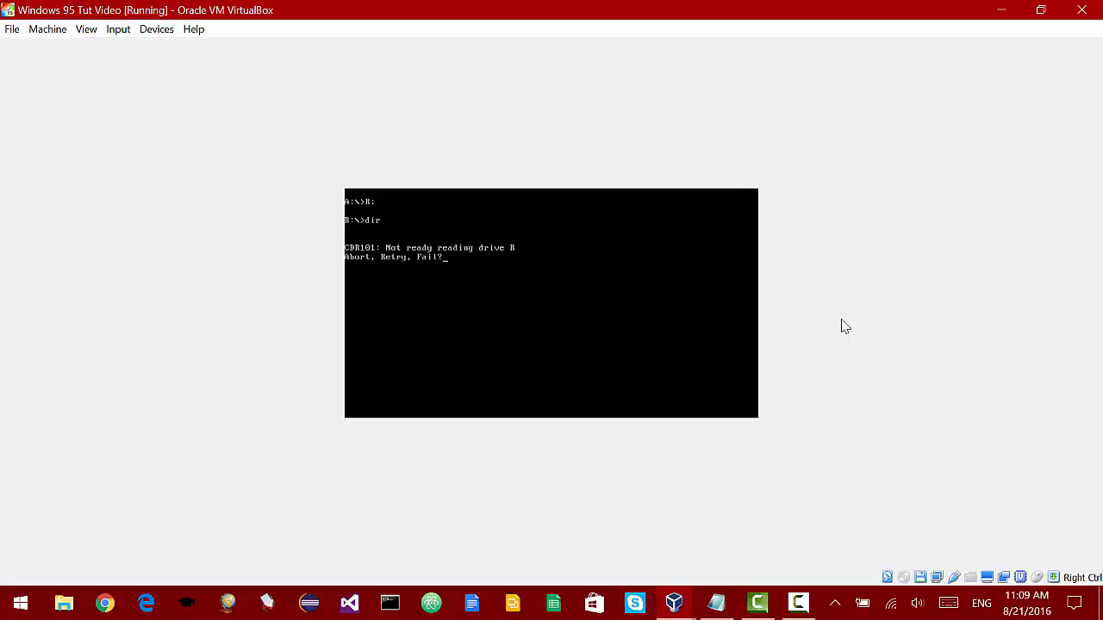
type("a")
left_click(157, 28)
mouse_move(192, 48)
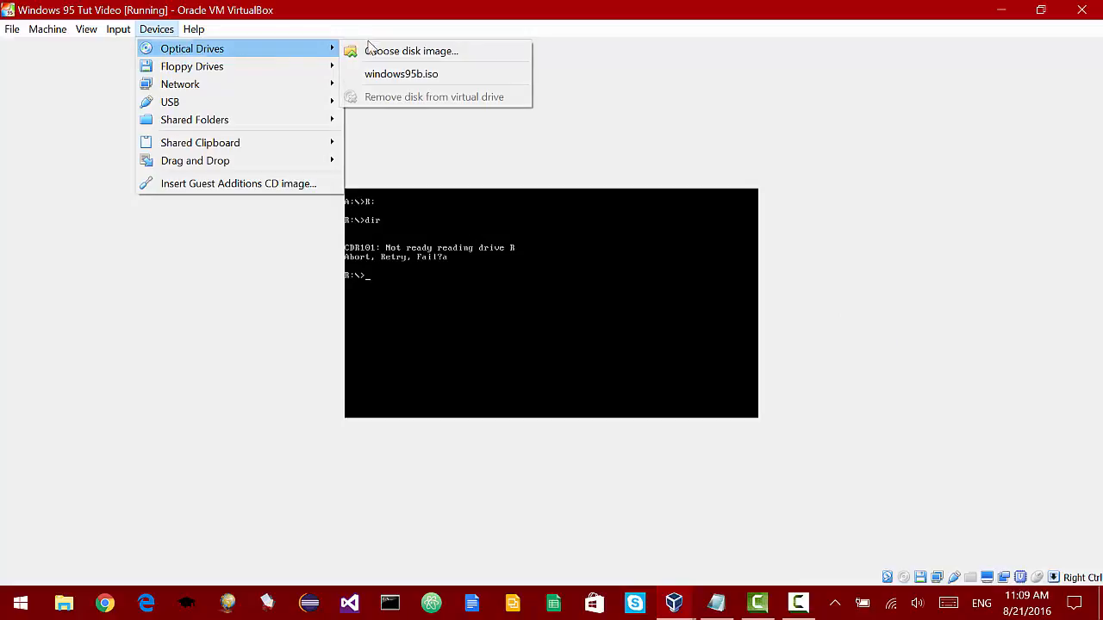
left_click(449, 76)
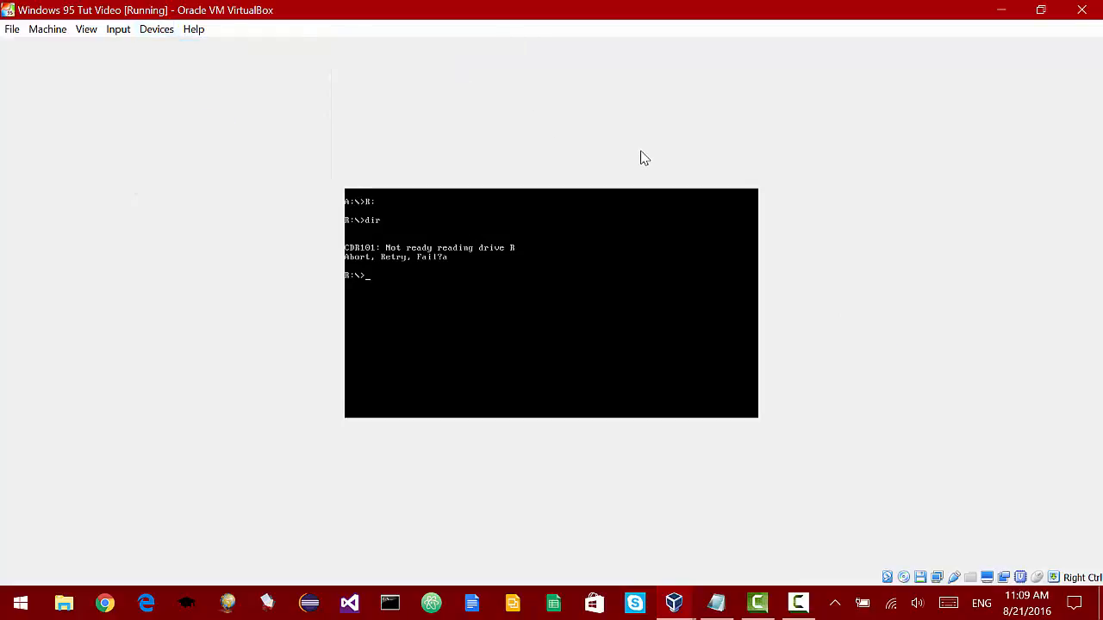
type("dir")
List the CD contents and launch Windows 95 Setup past its system check
key("Return")
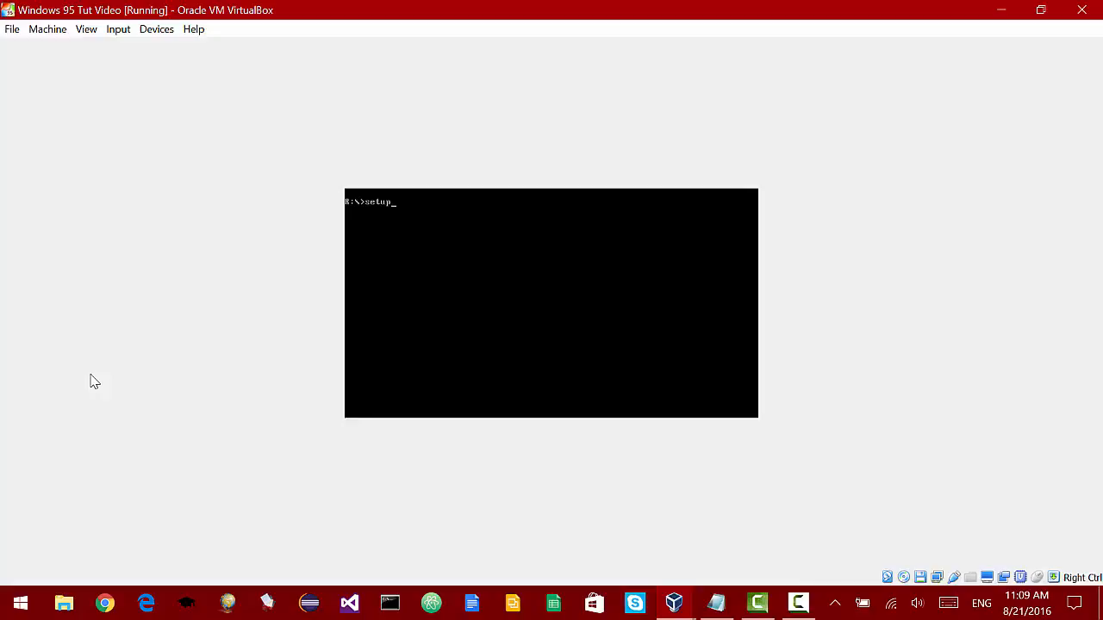
key("Return")
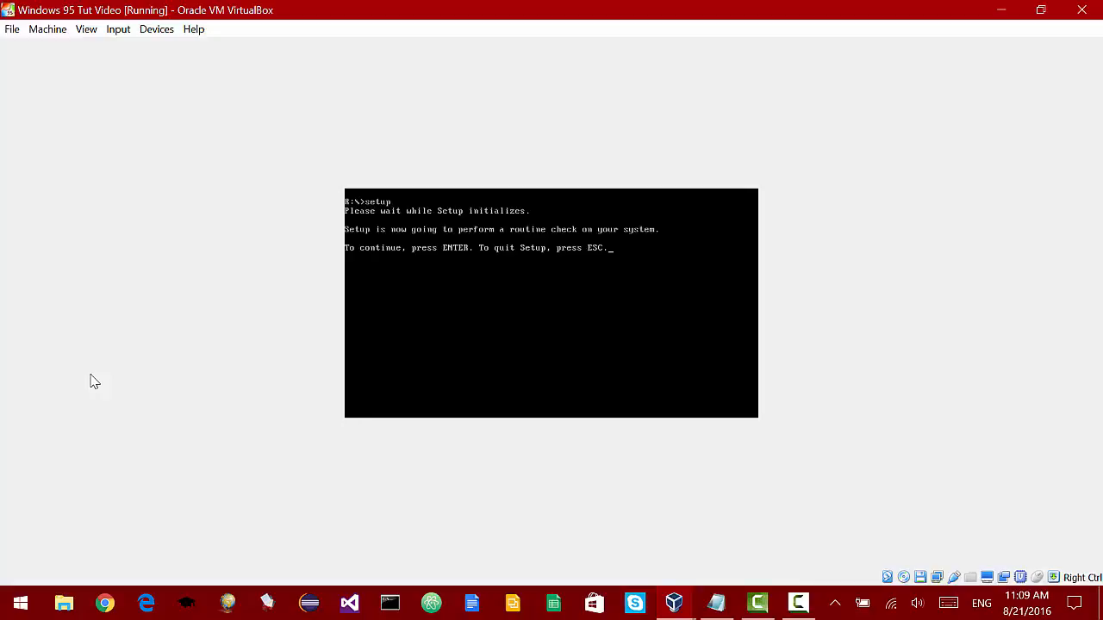
key("Return")
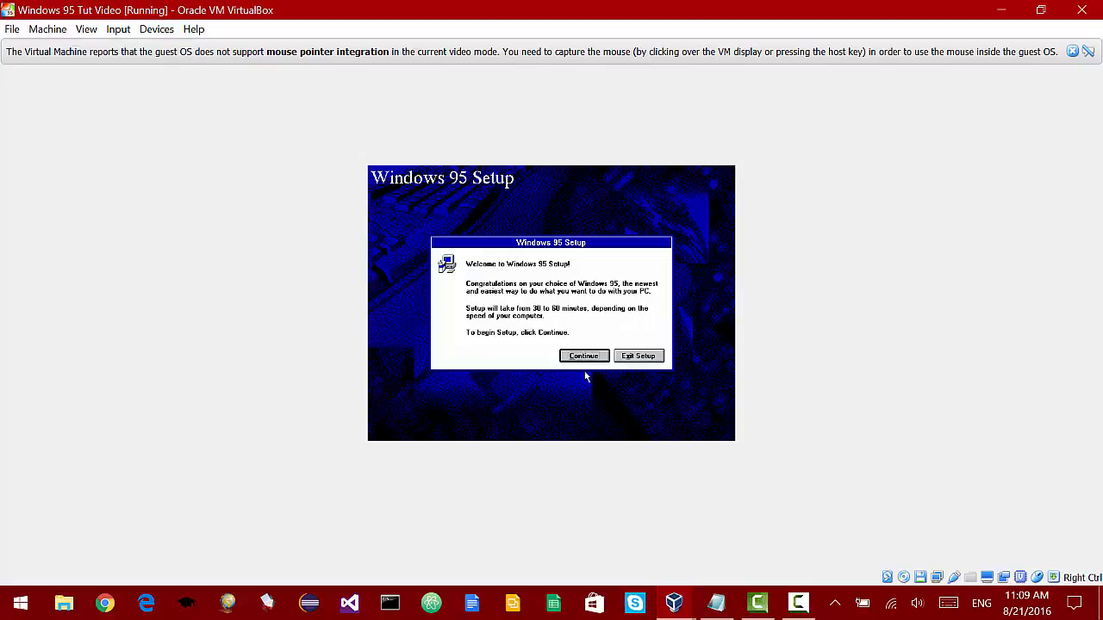
Accept the license and keep C:\WINDOWS with Typical setup through to the certificate page
left_click(584, 357)
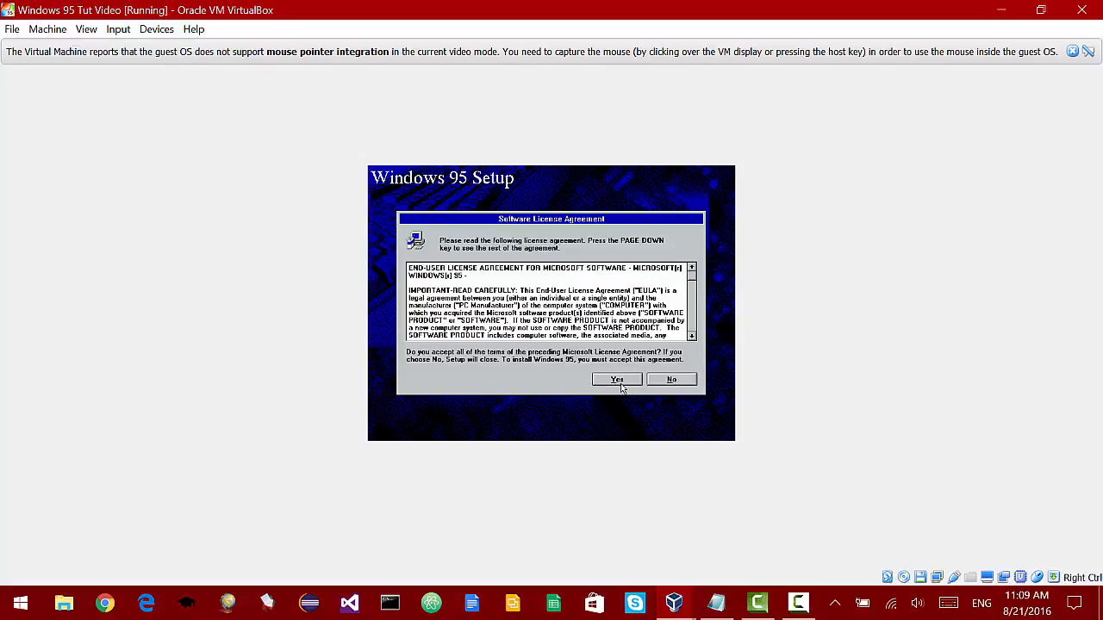
left_click(617, 380)
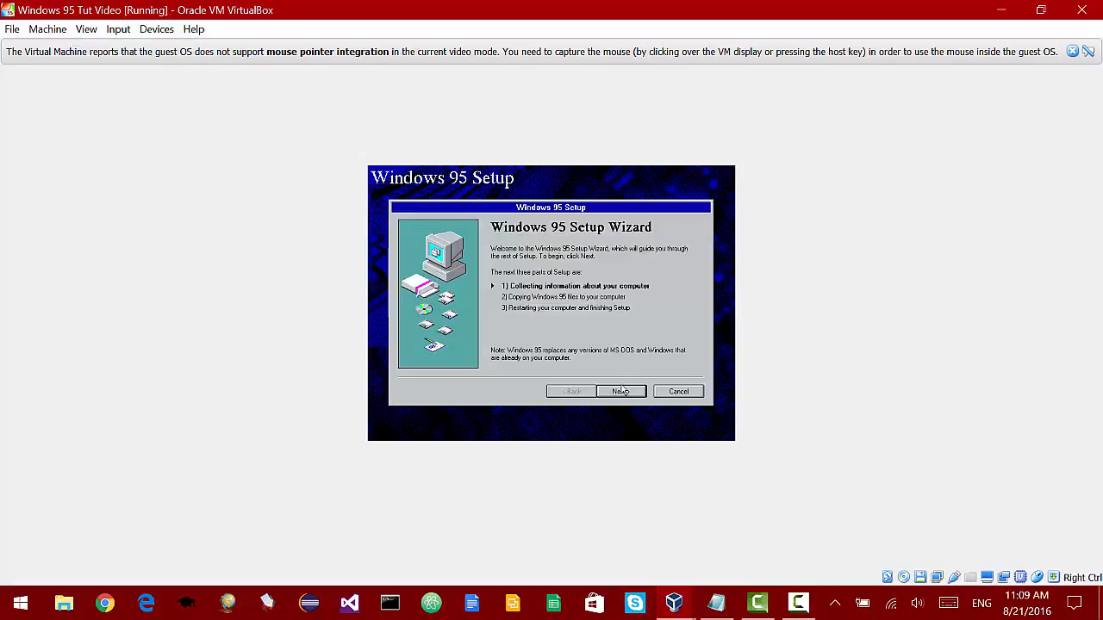
left_click(621, 392)
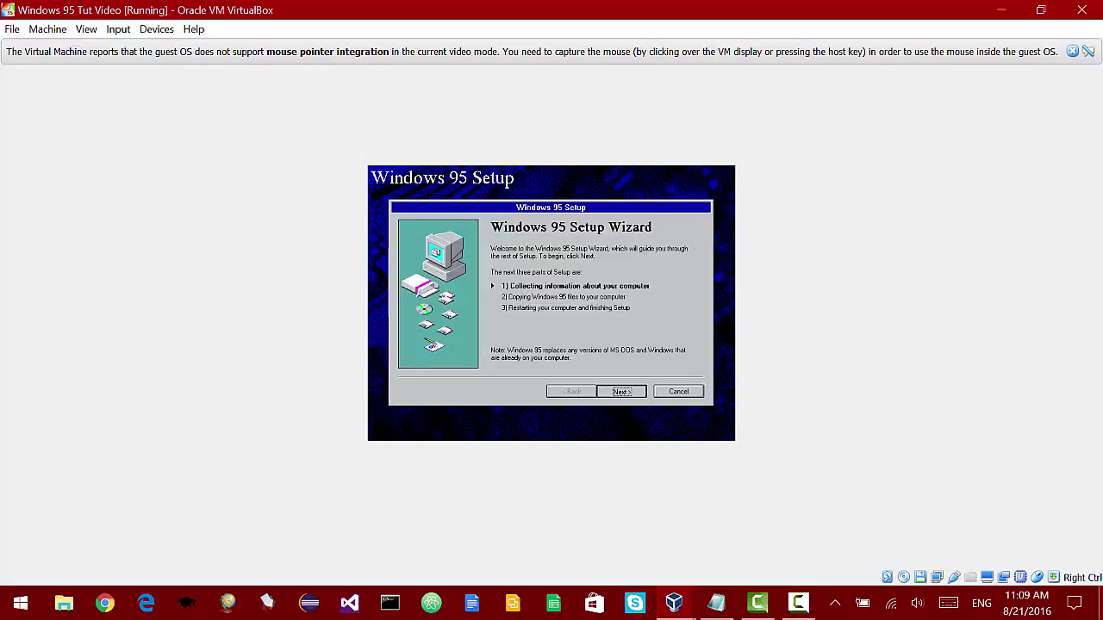
left_click(621, 394)
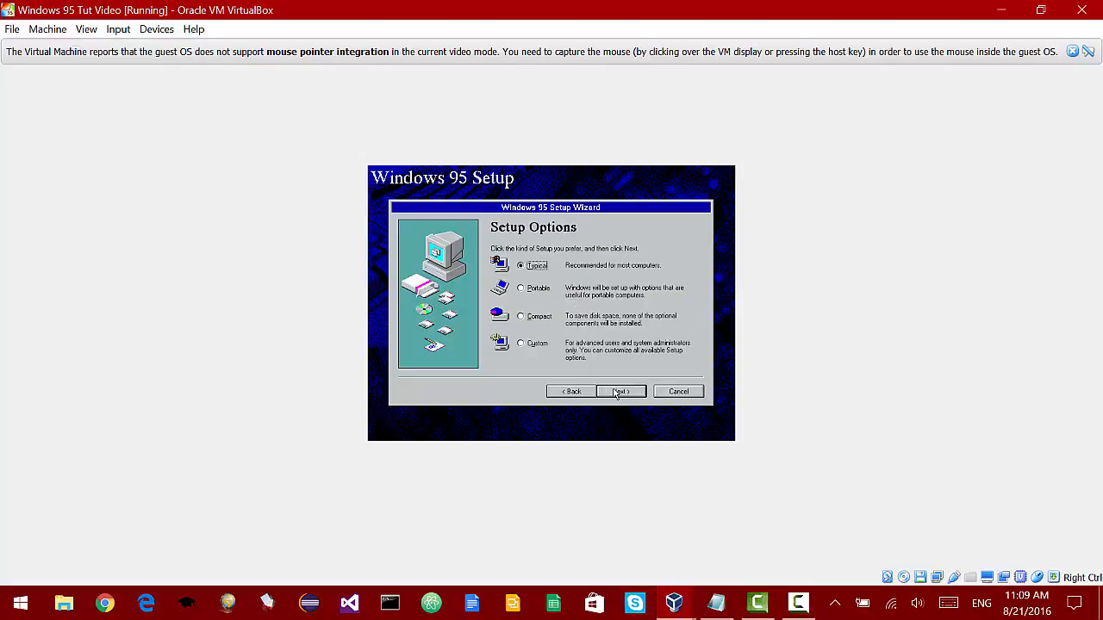
left_click(617, 394)
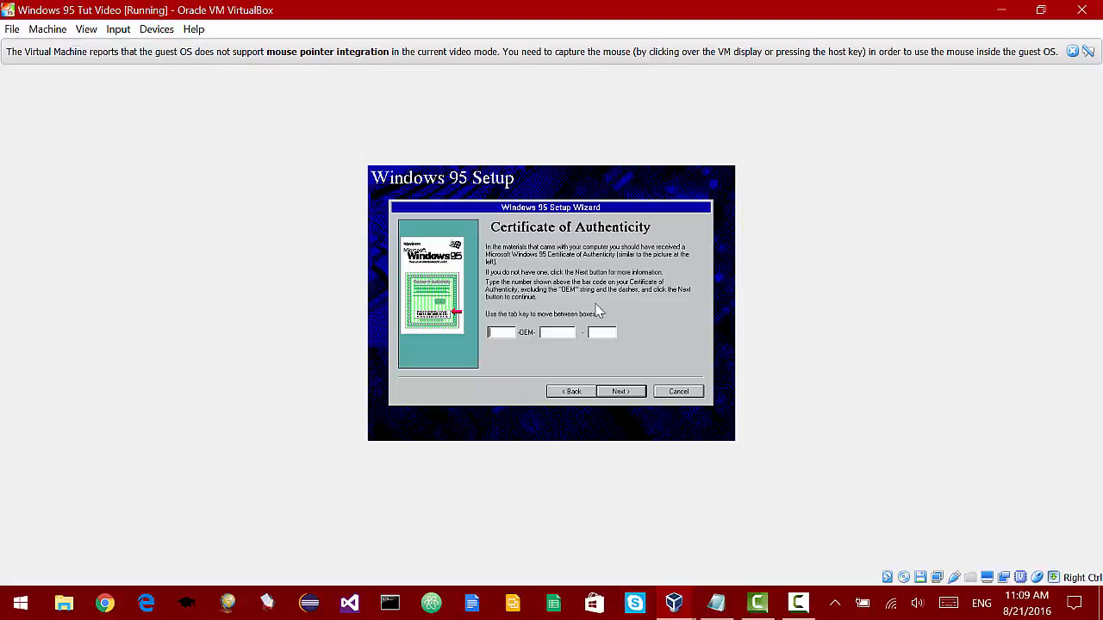
left_click(715, 602)
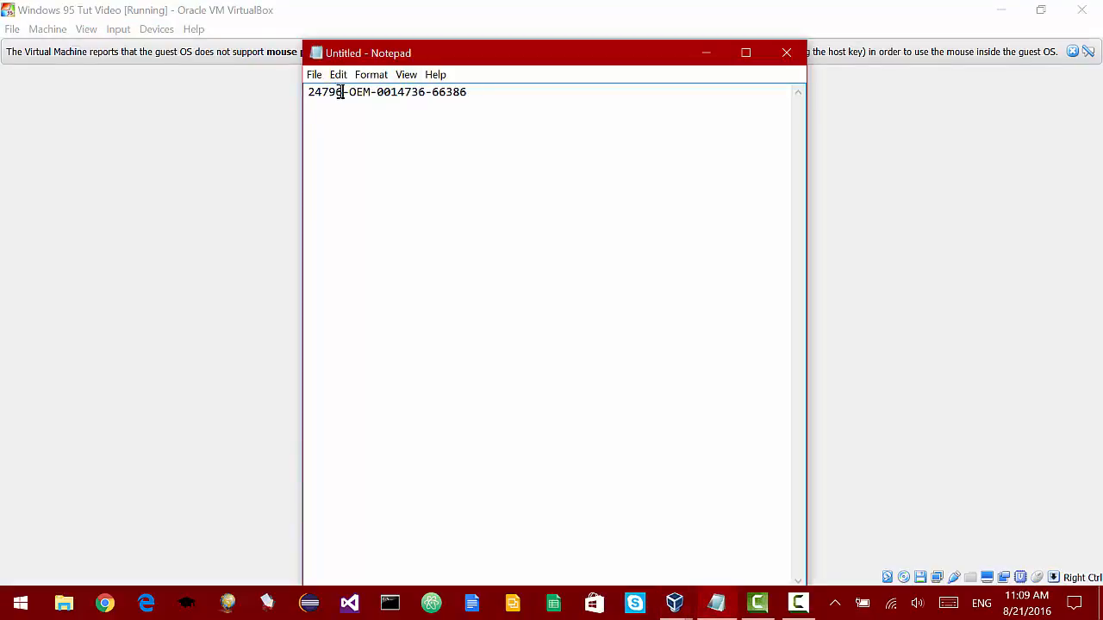
left_click_drag(342, 92, 306, 92)
key("ctrl+c")
left_click(250, 145)
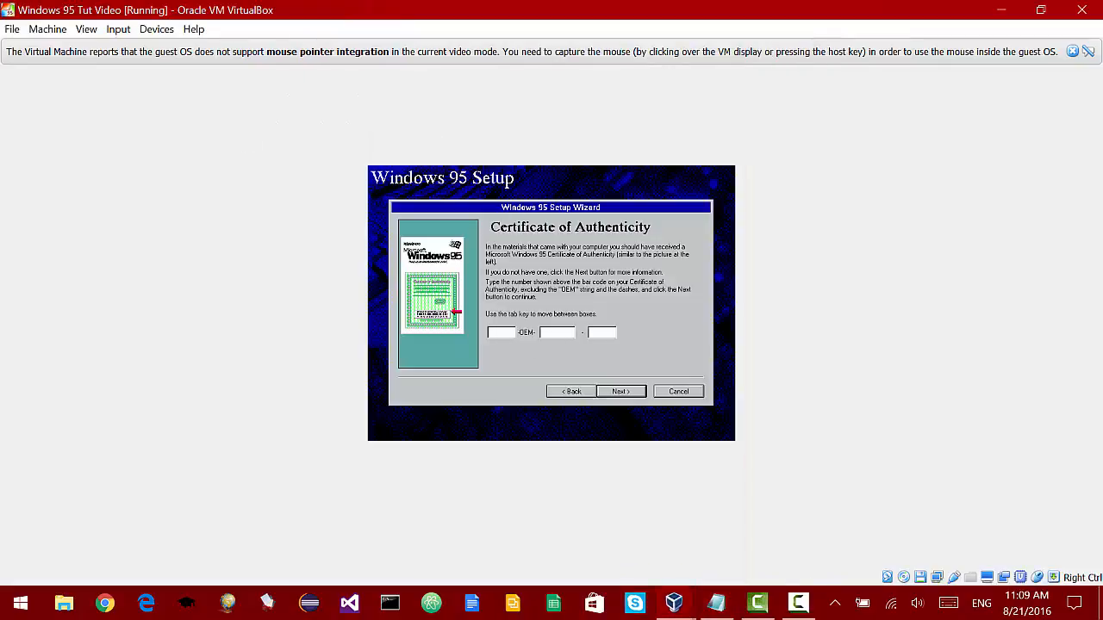
left_click(718, 602)
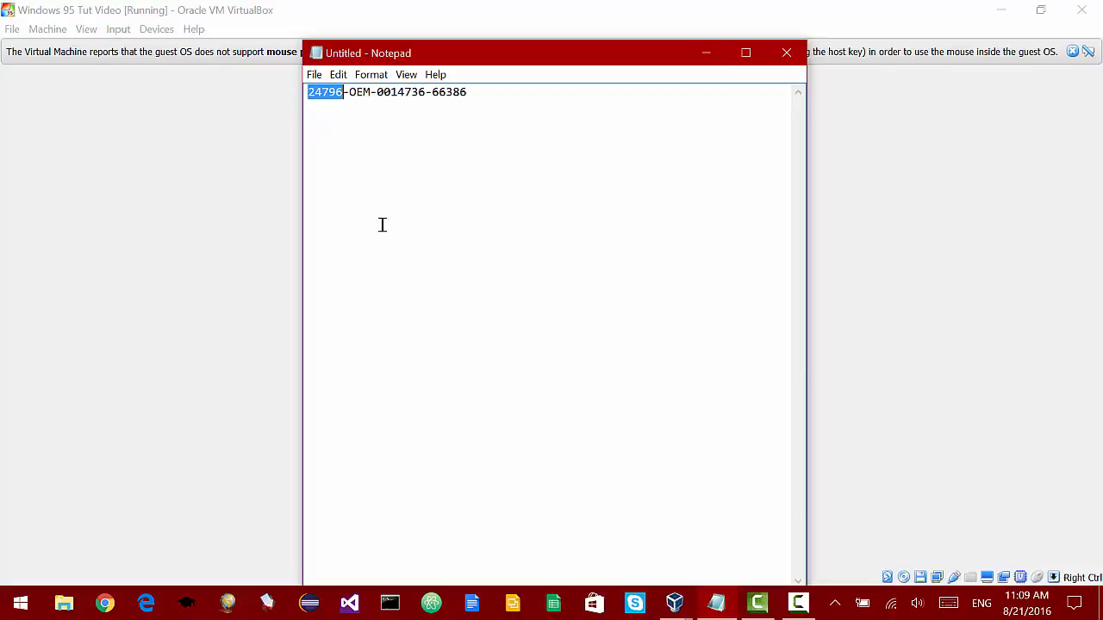
left_click(674, 602)
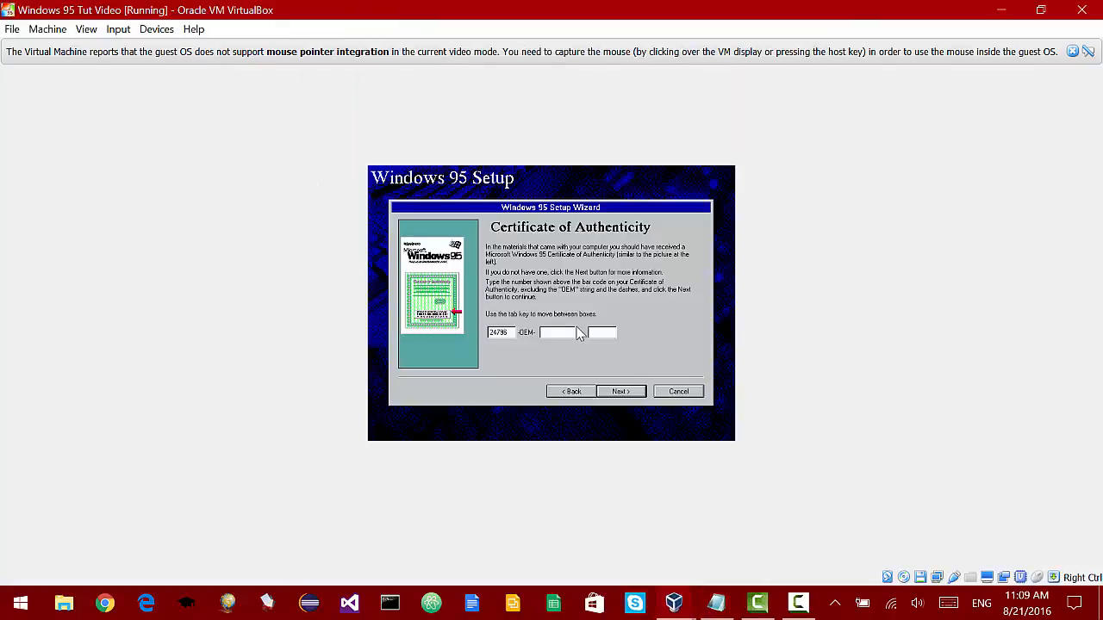
Fill the last key field from the note and submit the certificate number
key("Tab")
left_click(715, 602)
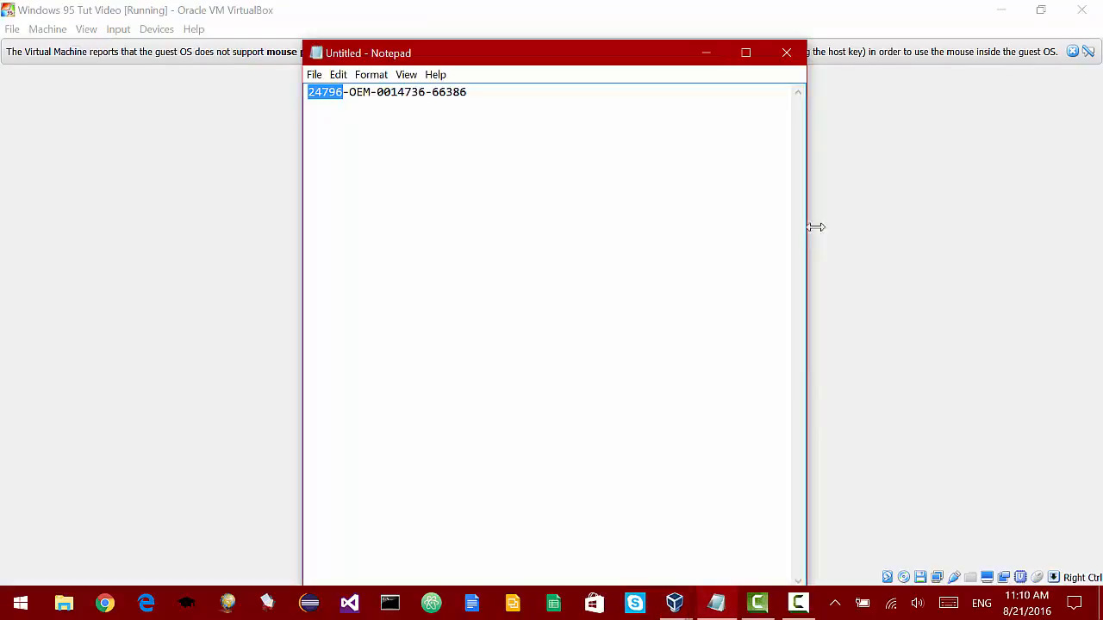
left_click(903, 267)
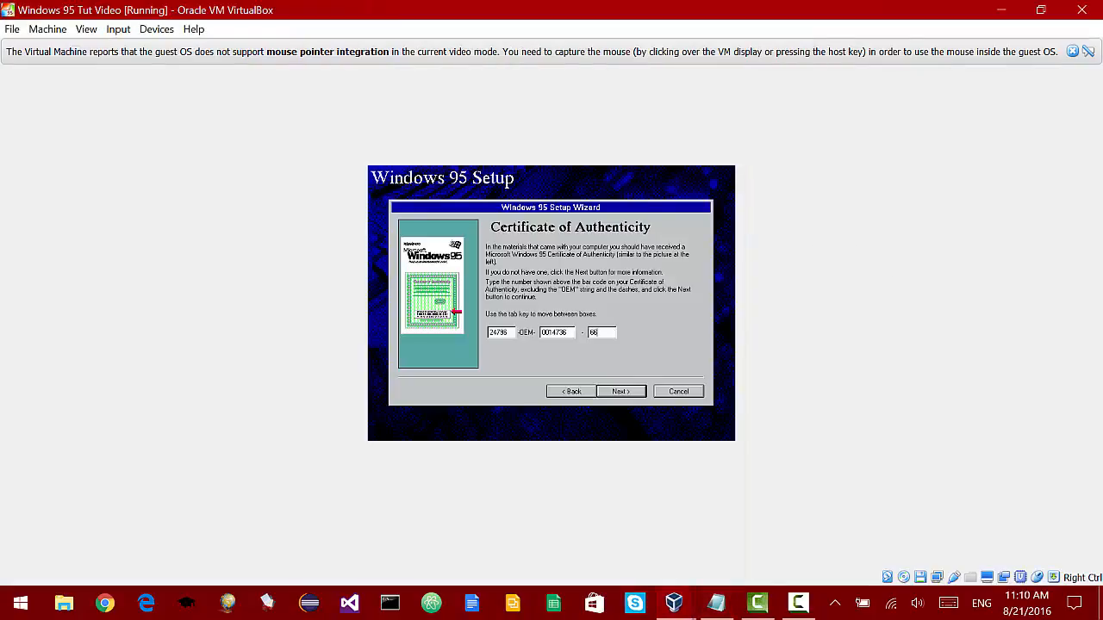
key("Return")
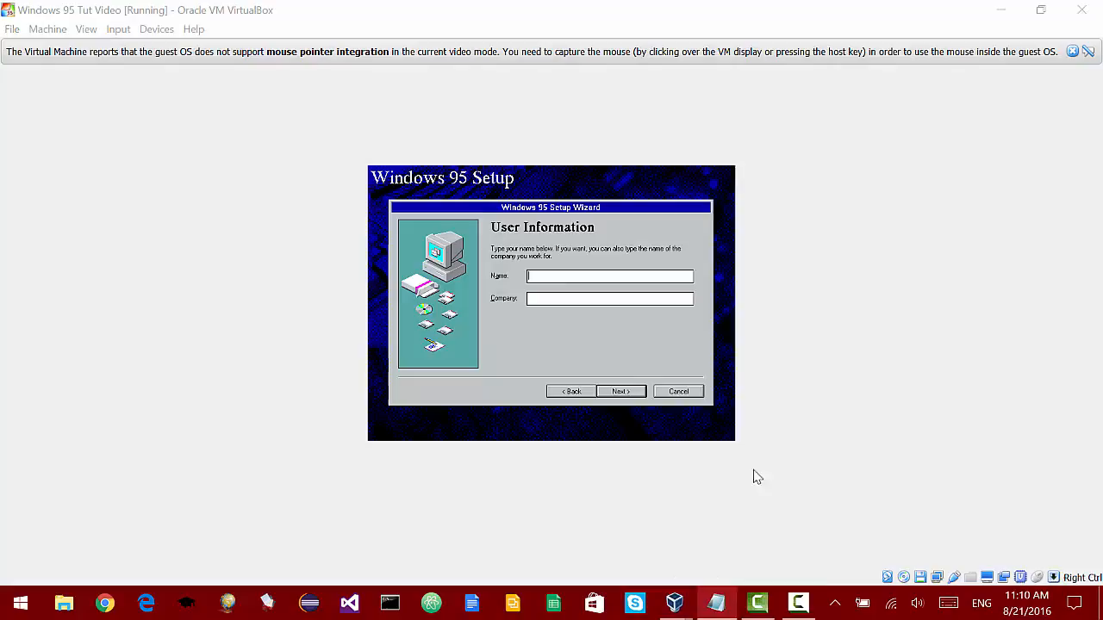
Hide the Notepad note and give mouse control back to Setup's User Information page
right_click(716, 602)
left_click(896, 522)
left_click(716, 602)
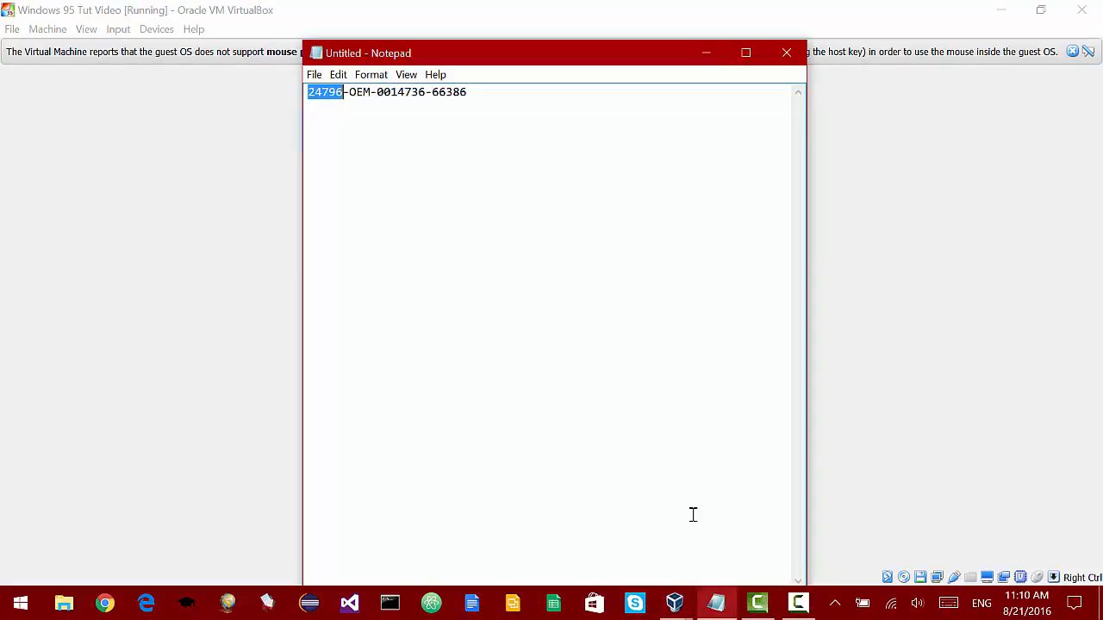
left_click_drag(533, 104, 241, 103)
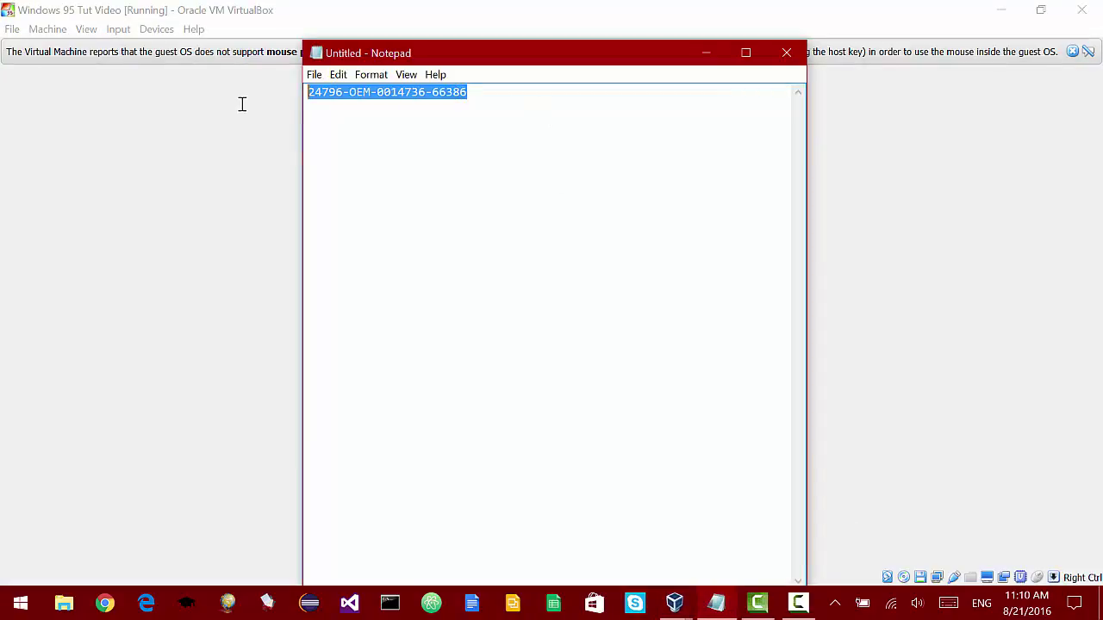
left_click(472, 95)
left_click(706, 54)
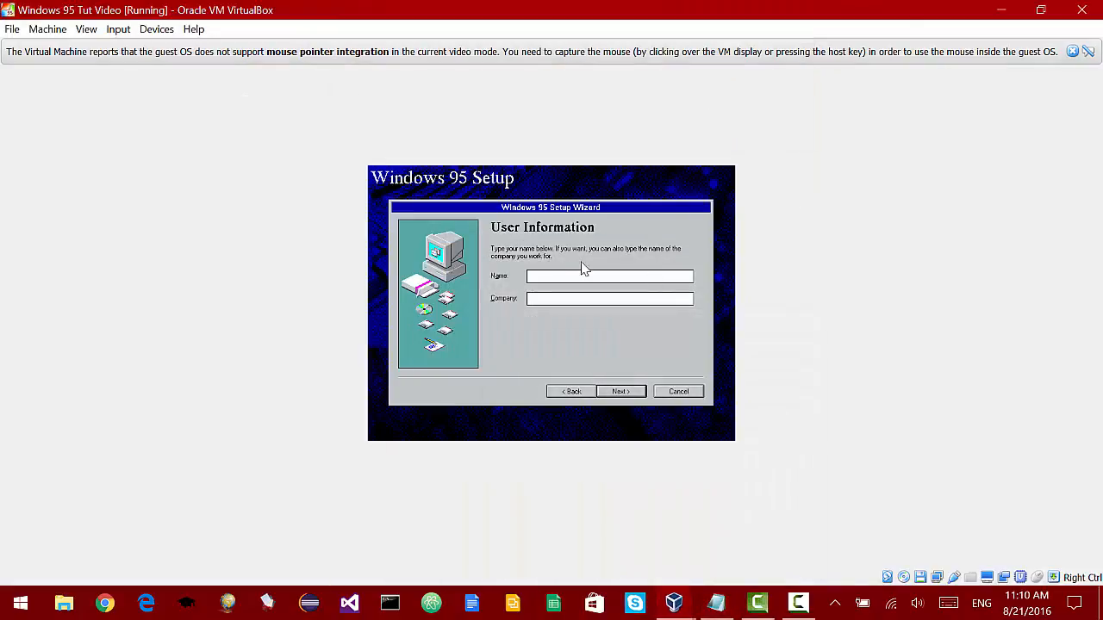
left_click(588, 277)
type("Inquisi")
type("e Mo")
type("use")
type("youtube")
Confirm user details, leave Network Adapter and Sound card unchecked, start hardware analysis
key("Return")
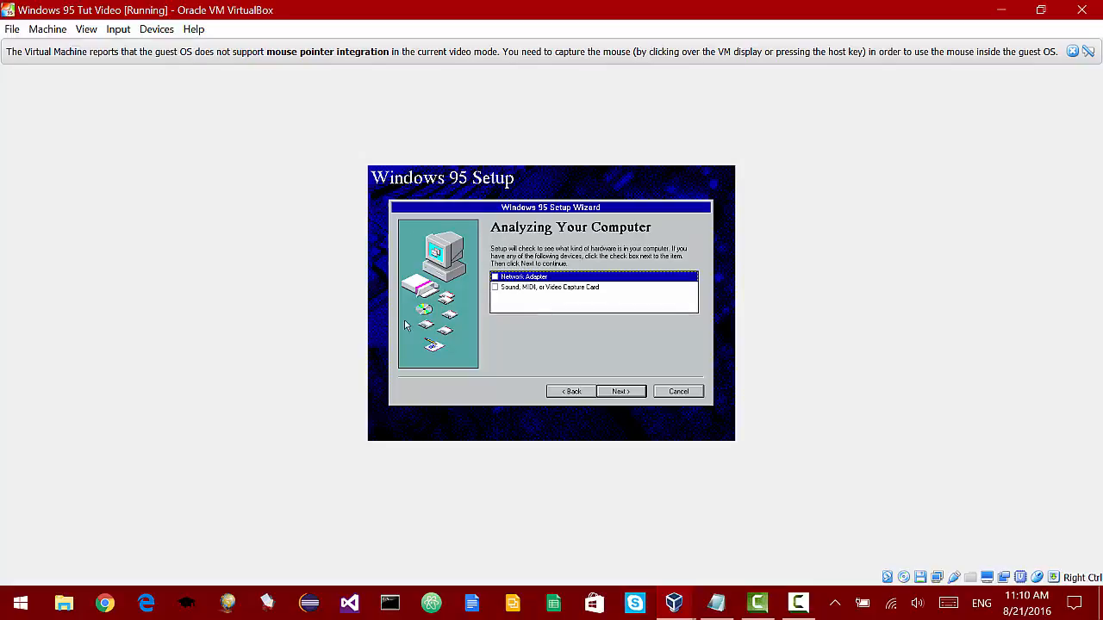
left_click(495, 276)
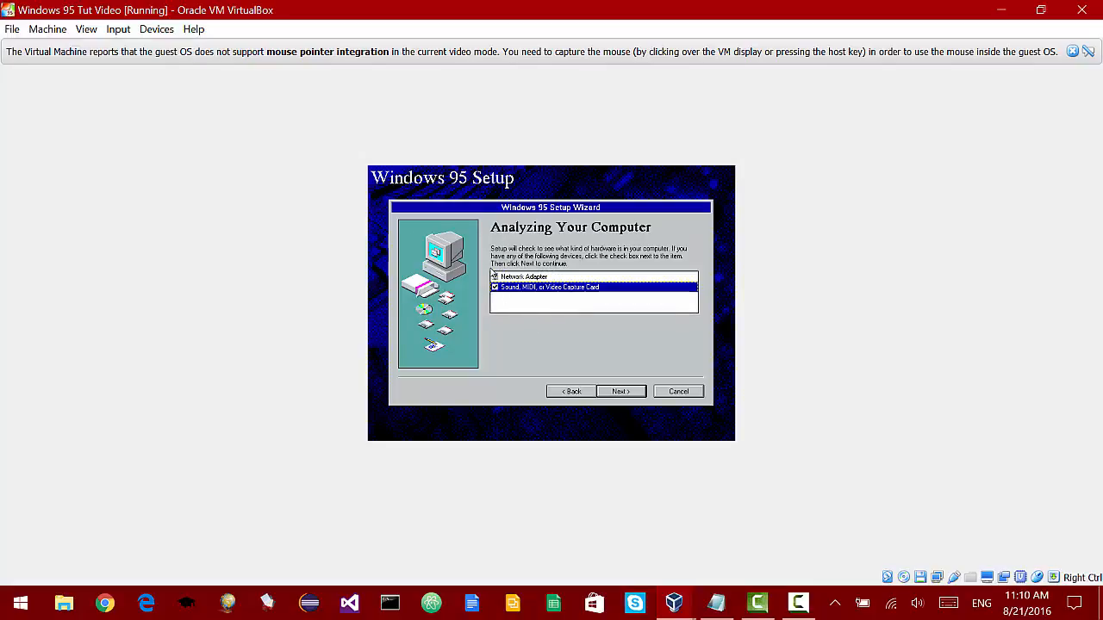
left_click(495, 276)
left_click(495, 277)
left_click(620, 391)
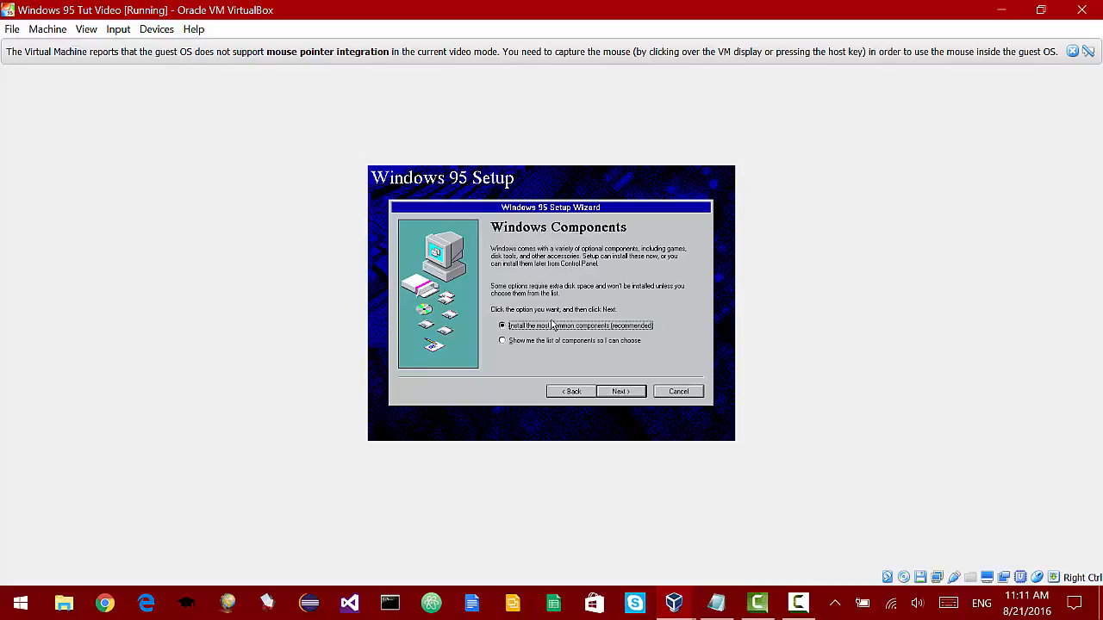
Keep the common components, decline a startup disk and start copying the Windows 95 files
left_click(622, 391)
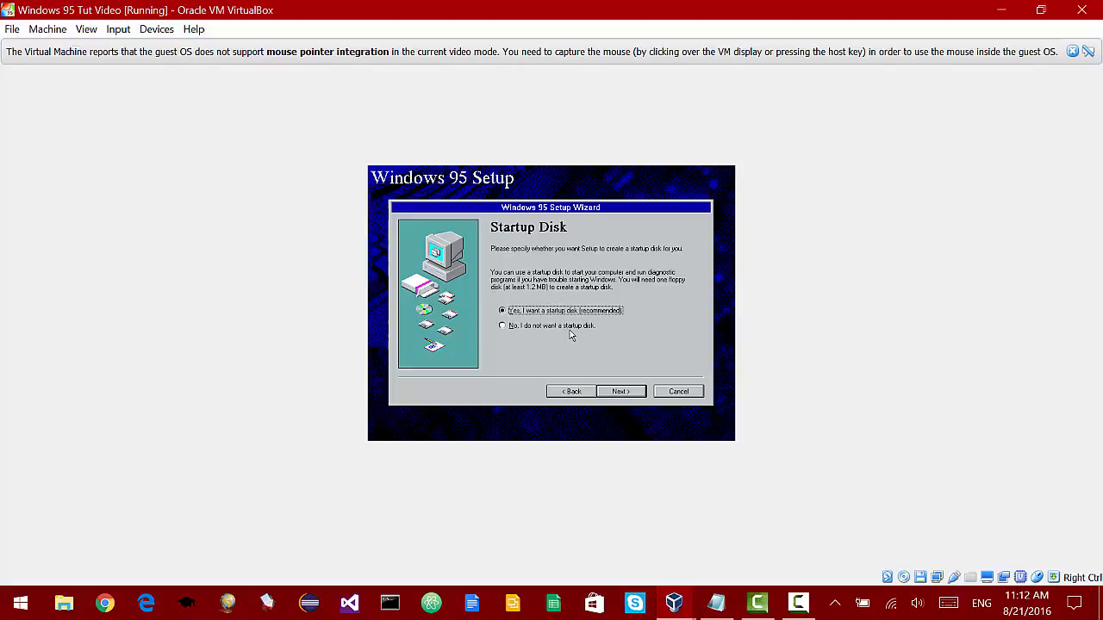
left_click(551, 326)
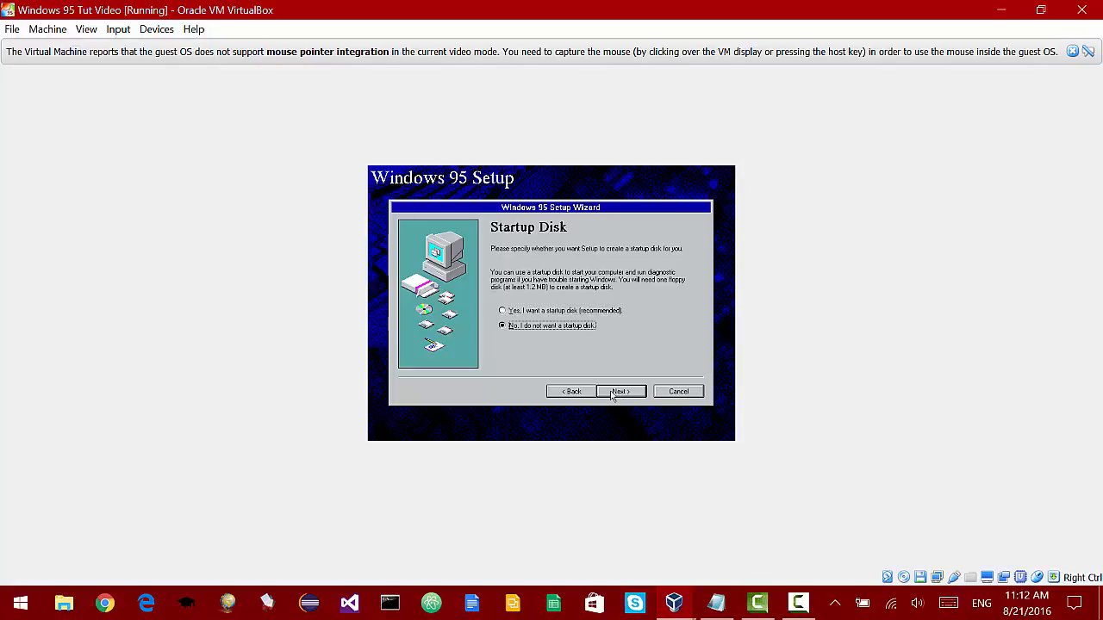
left_click(613, 394)
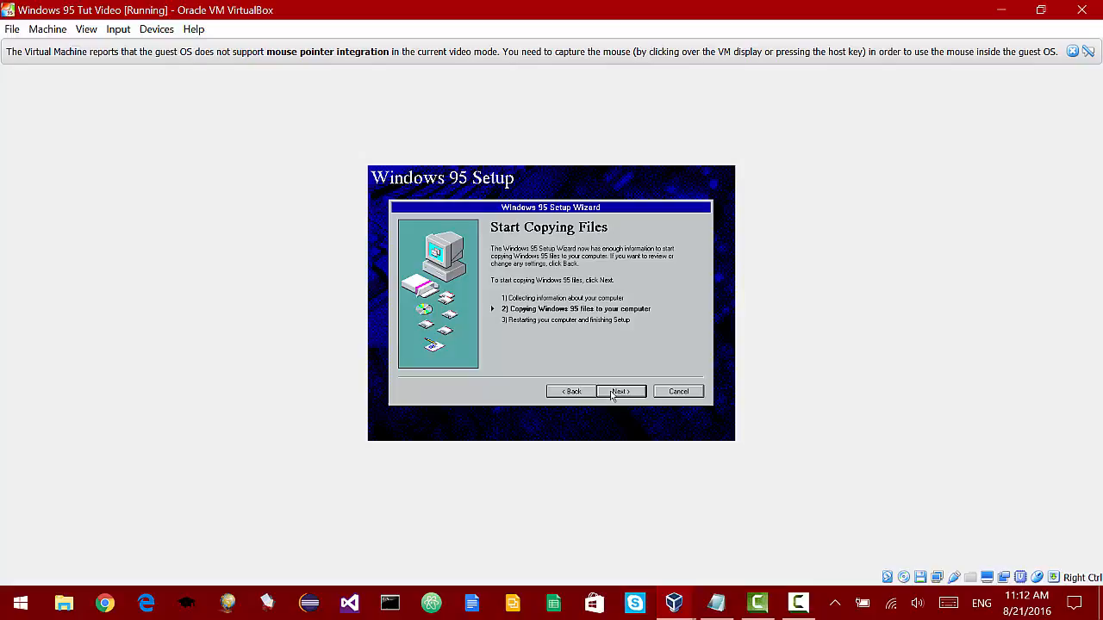
left_click(613, 395)
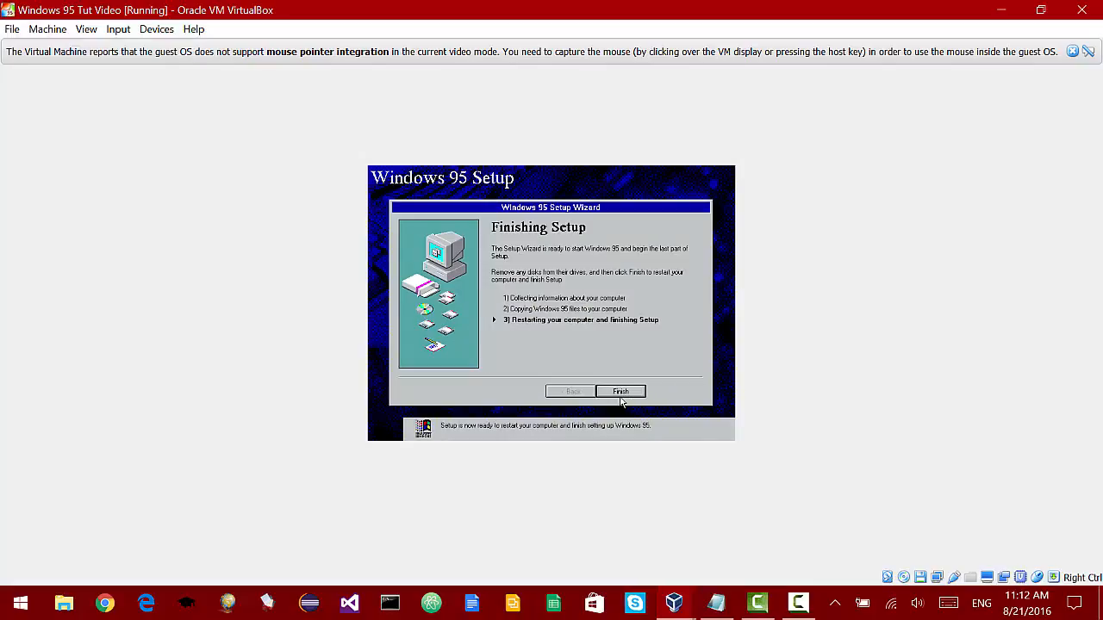
Finish Setup, remove the disk from the virtual floppy drive and confirm the restart
left_click(614, 394)
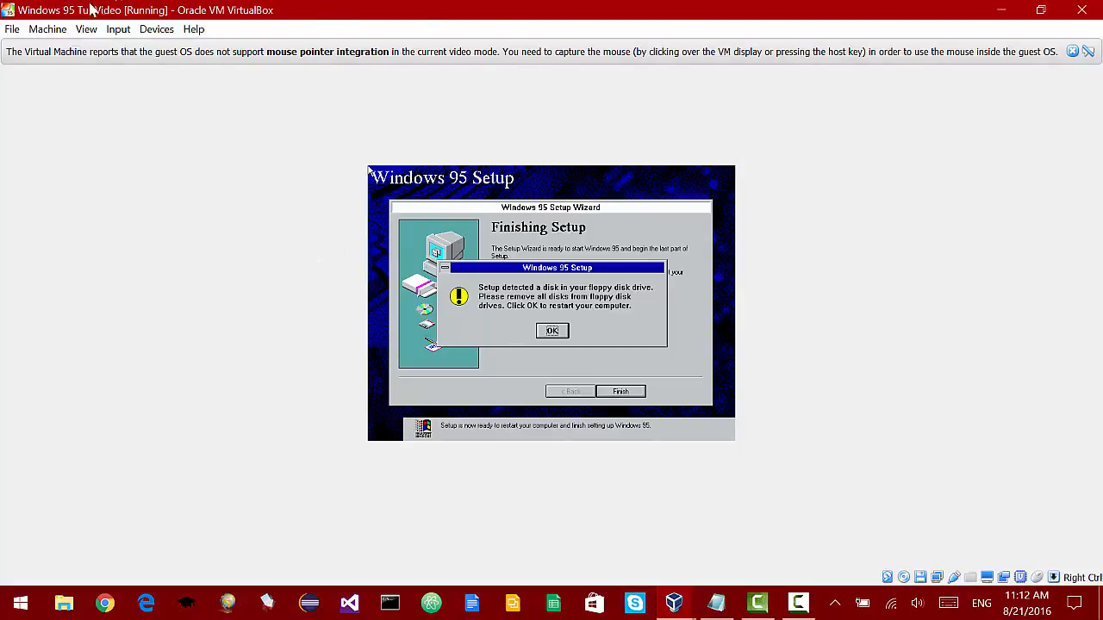
left_click(157, 29)
mouse_move(193, 30)
mouse_move(156, 29)
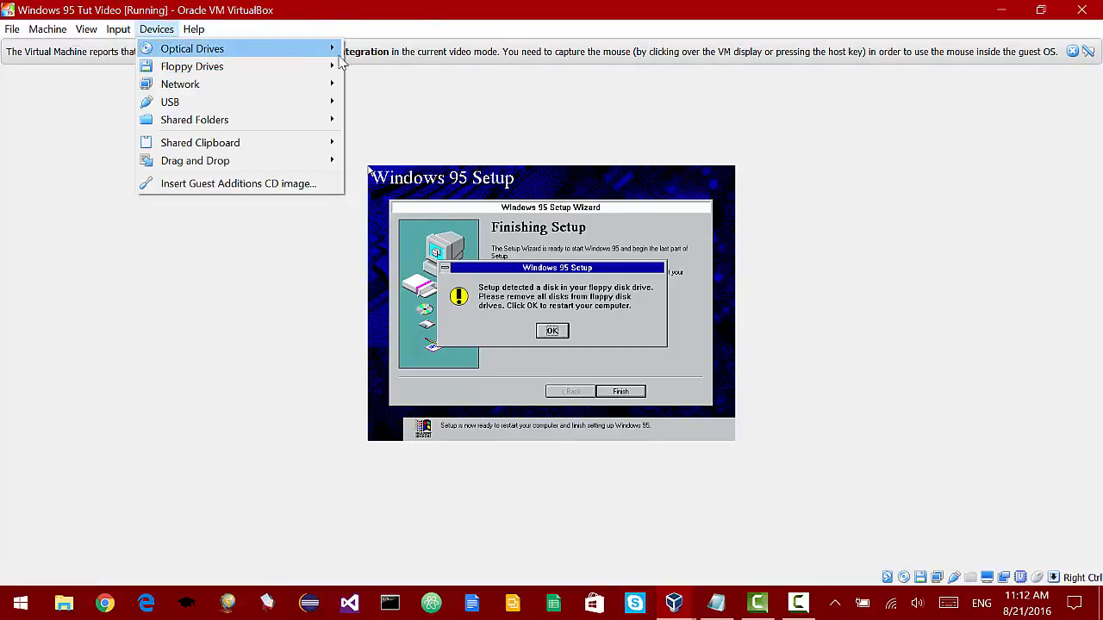
left_click(434, 186)
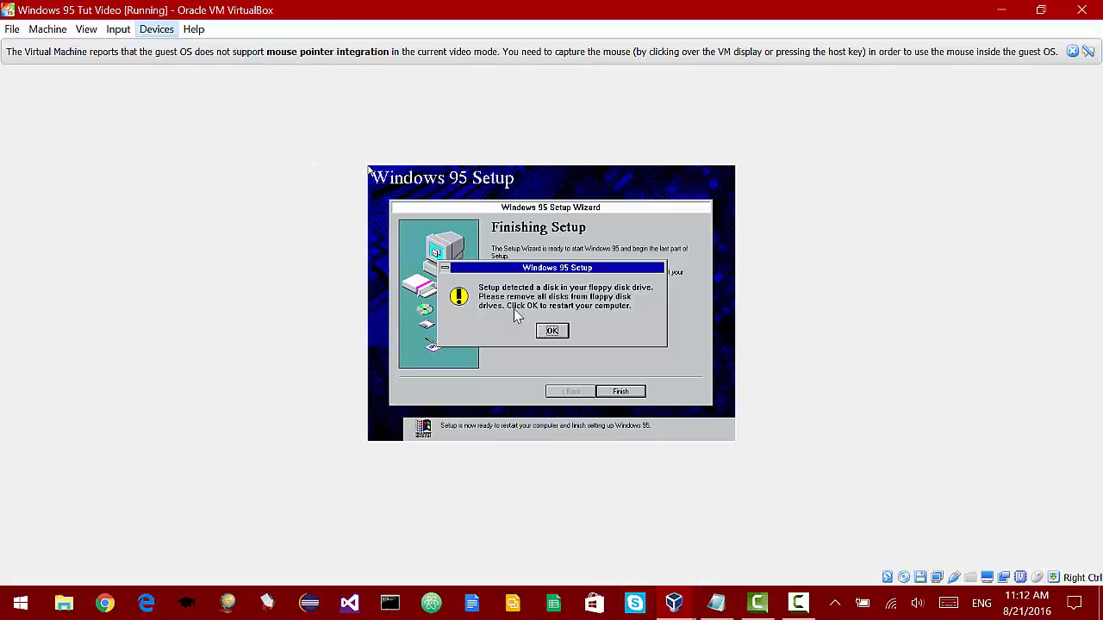
key("Return")
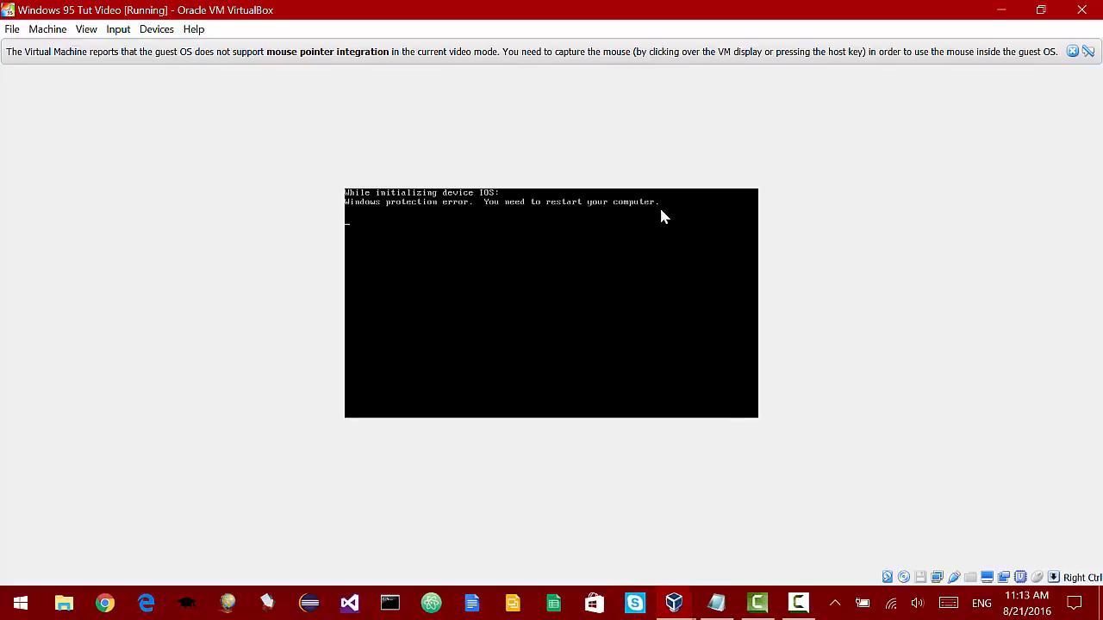
Close the VM window choosing 'Power off the machine' so the manager shows it Powered Off
left_click(1001, 10)
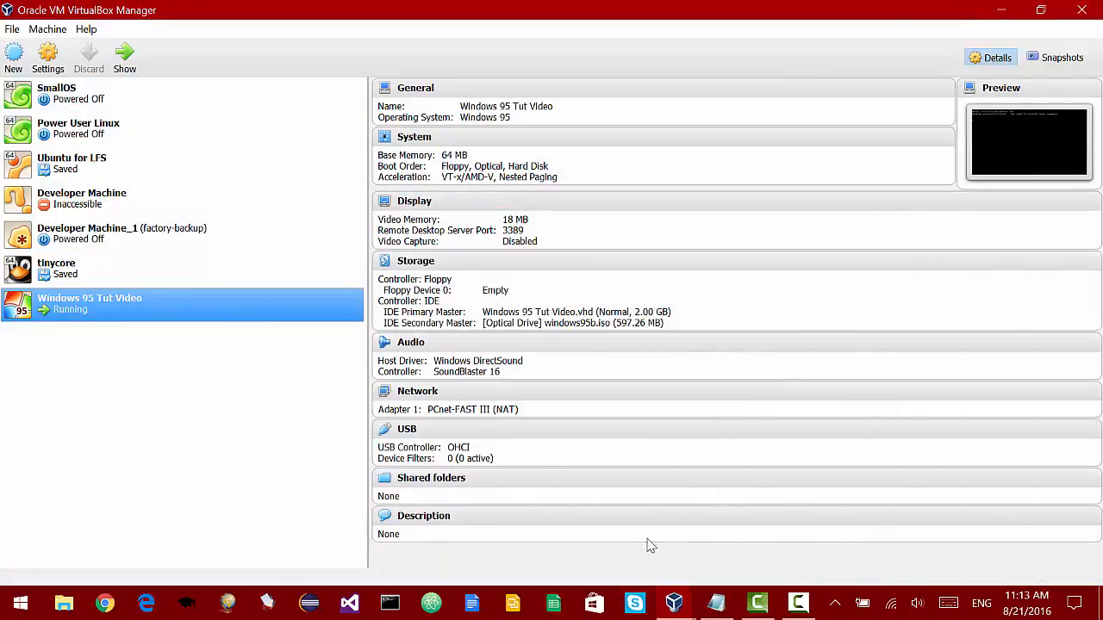
left_click(125, 56)
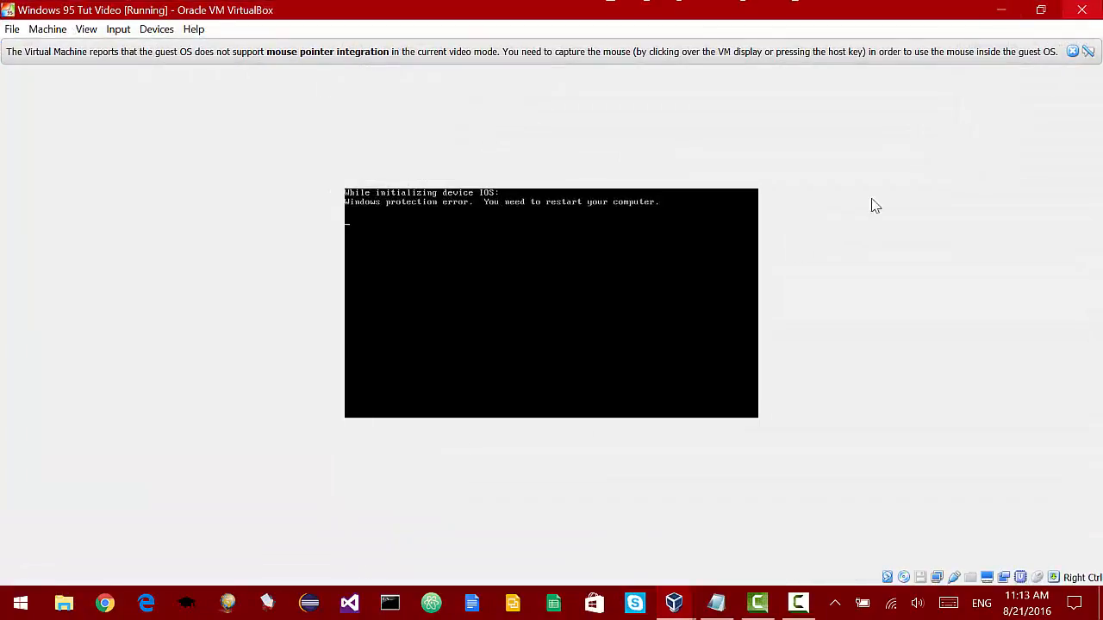
left_click(1081, 10)
left_click(507, 311)
left_click(483, 338)
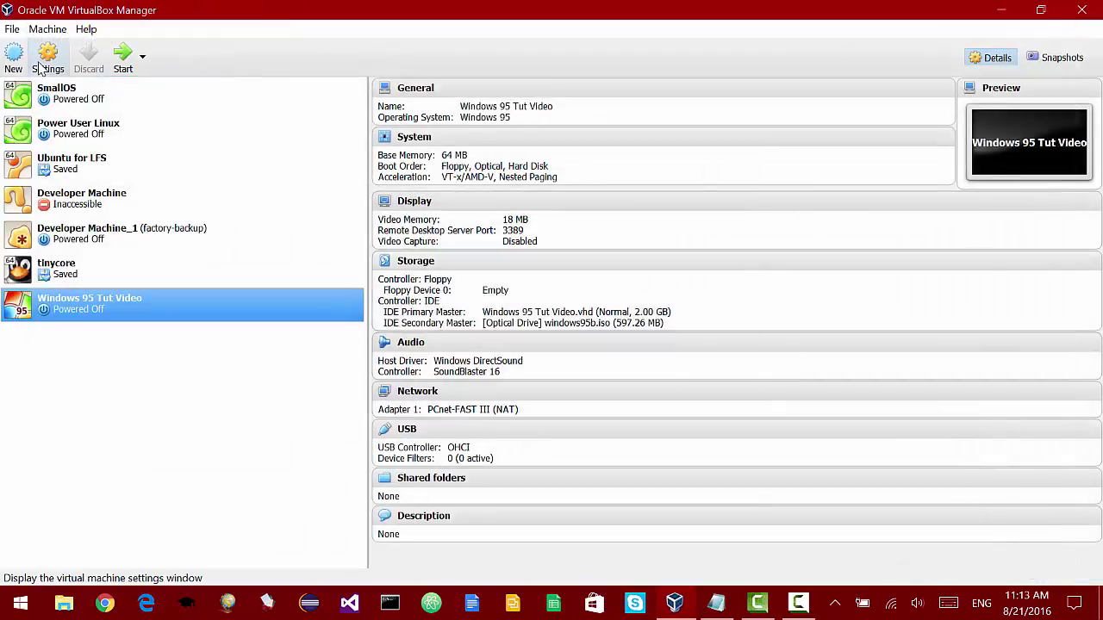
left_click(48, 59)
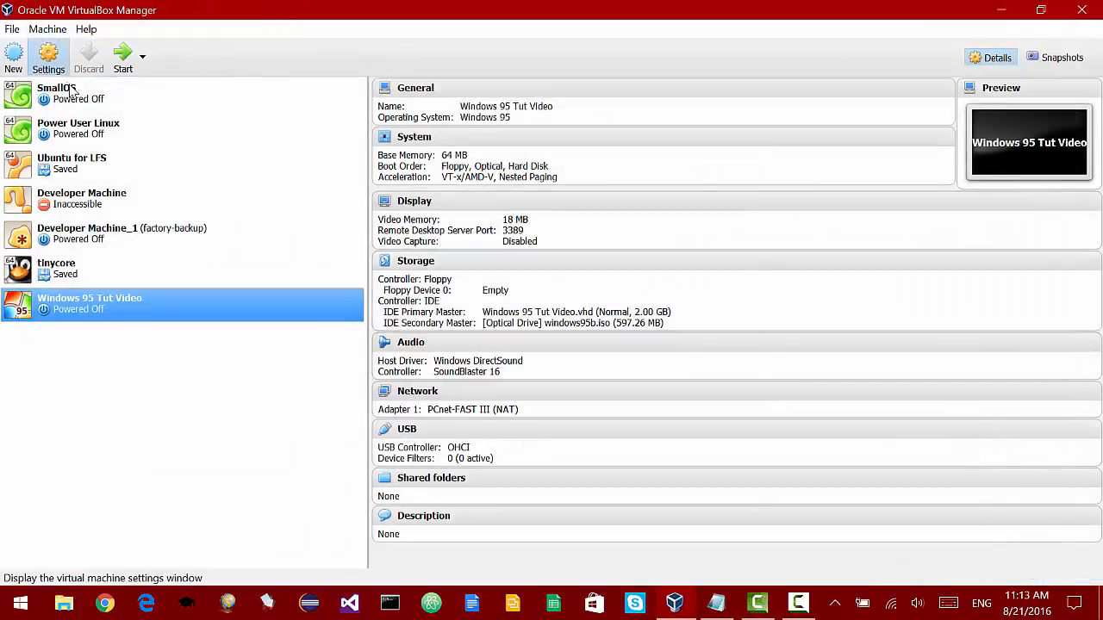
In System settings, lower the processor execution cap to 20% and uncheck Enable VT-x/AMD-V
left_click(367, 191)
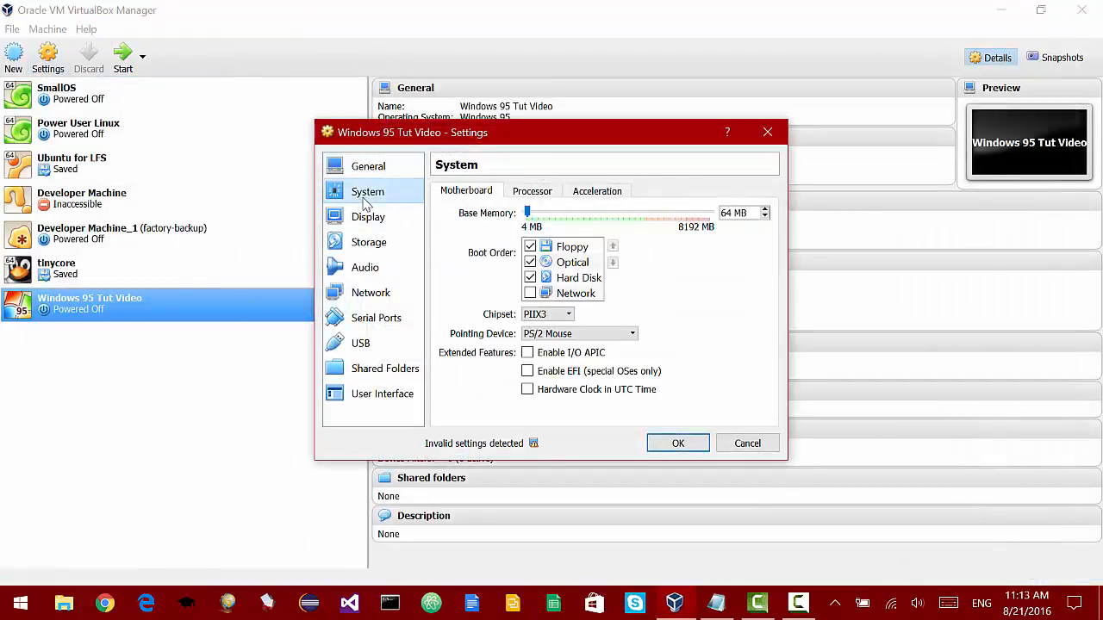
left_click(532, 190)
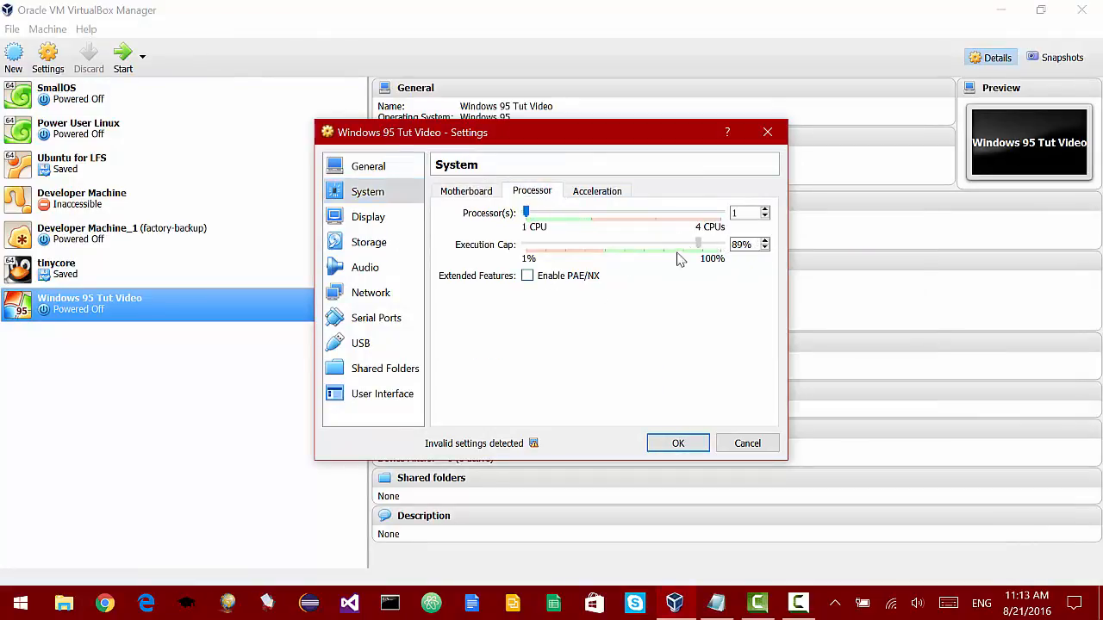
mouse_move(720, 245)
left_mouse_down()
mouse_move(554, 248)
mouse_move(568, 263)
left_mouse_up()
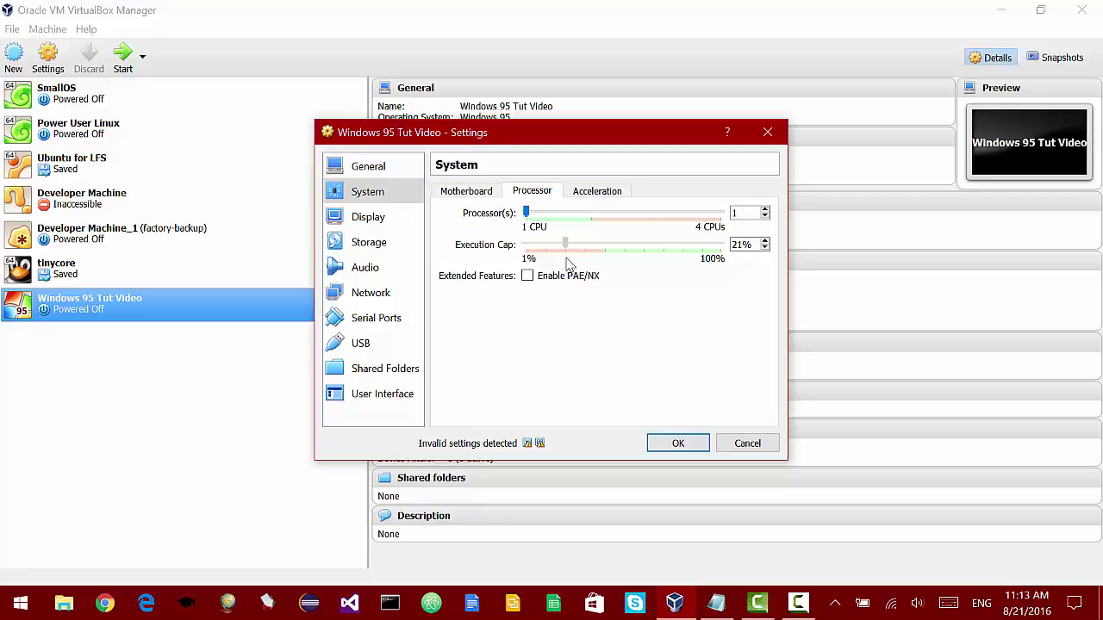
left_click(585, 194)
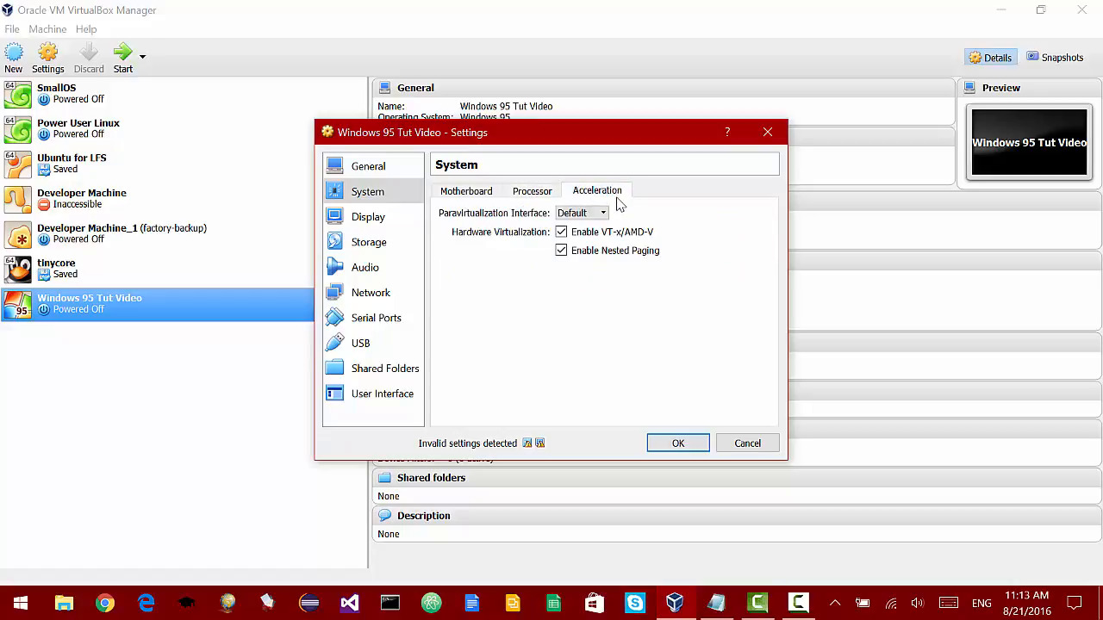
left_click(590, 235)
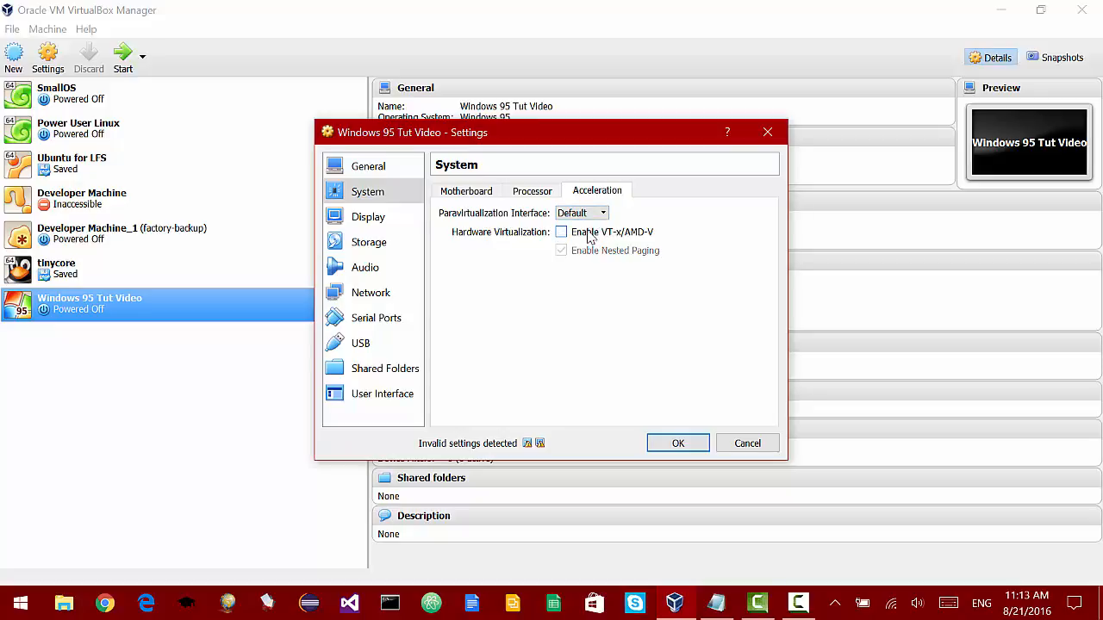
left_click(466, 191)
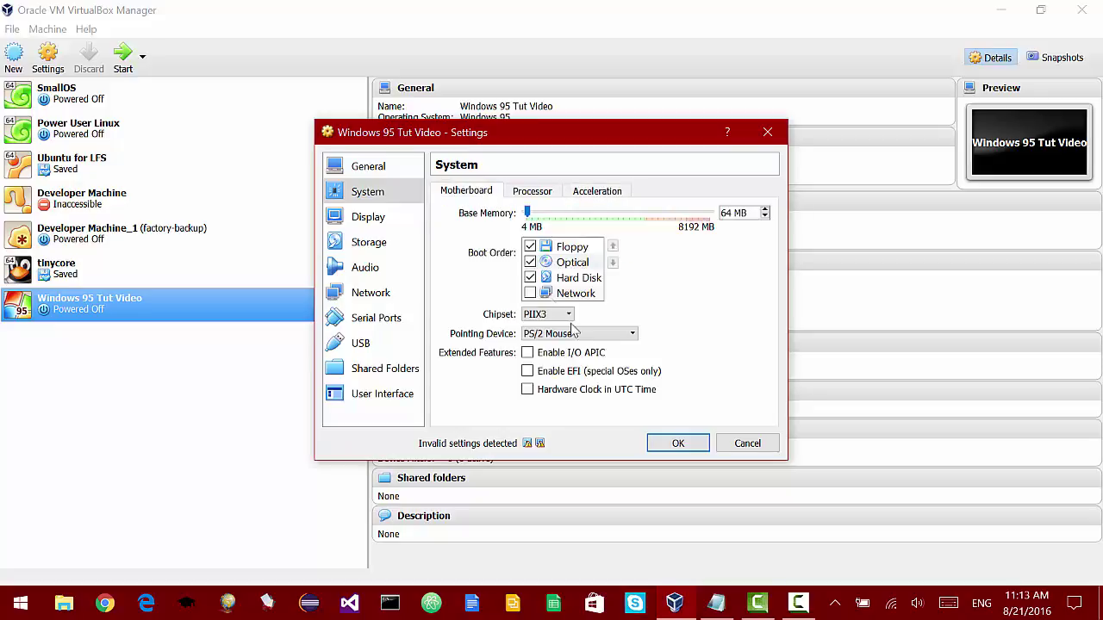
Save the settings, start the VM and boot Windows 95 with the 1. Normal startup option
left_click(680, 444)
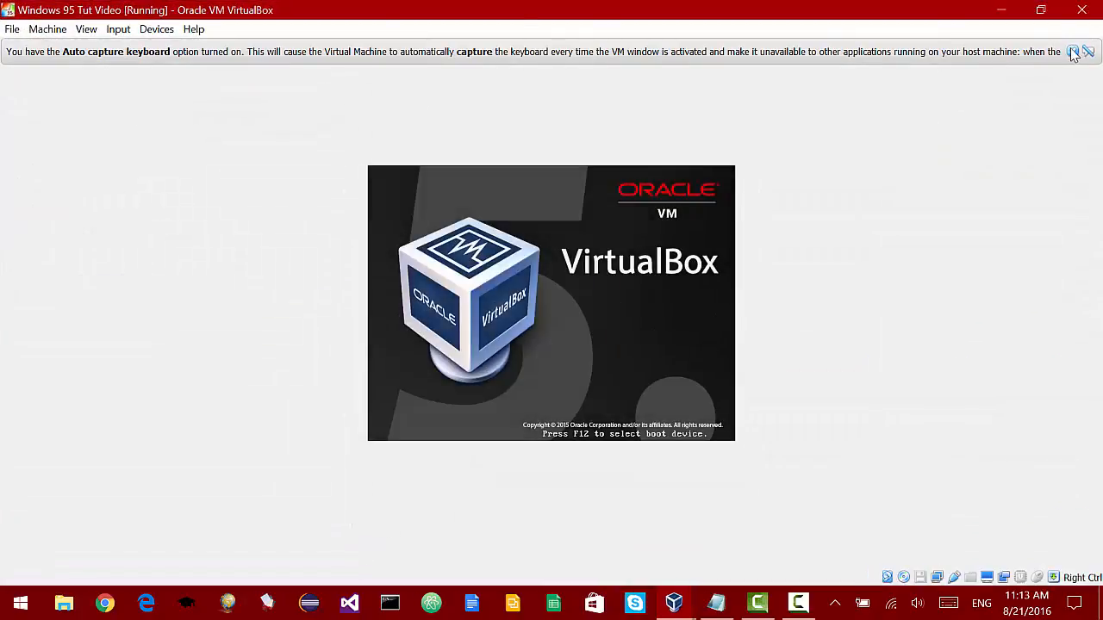
left_click(1072, 52)
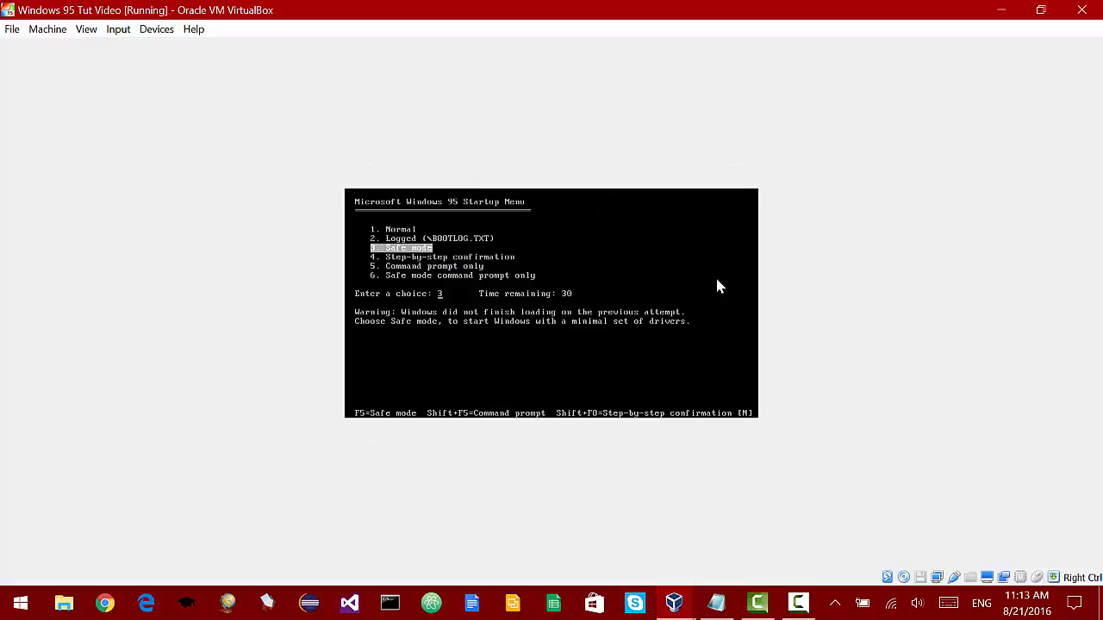
key("Up")
key("Up")
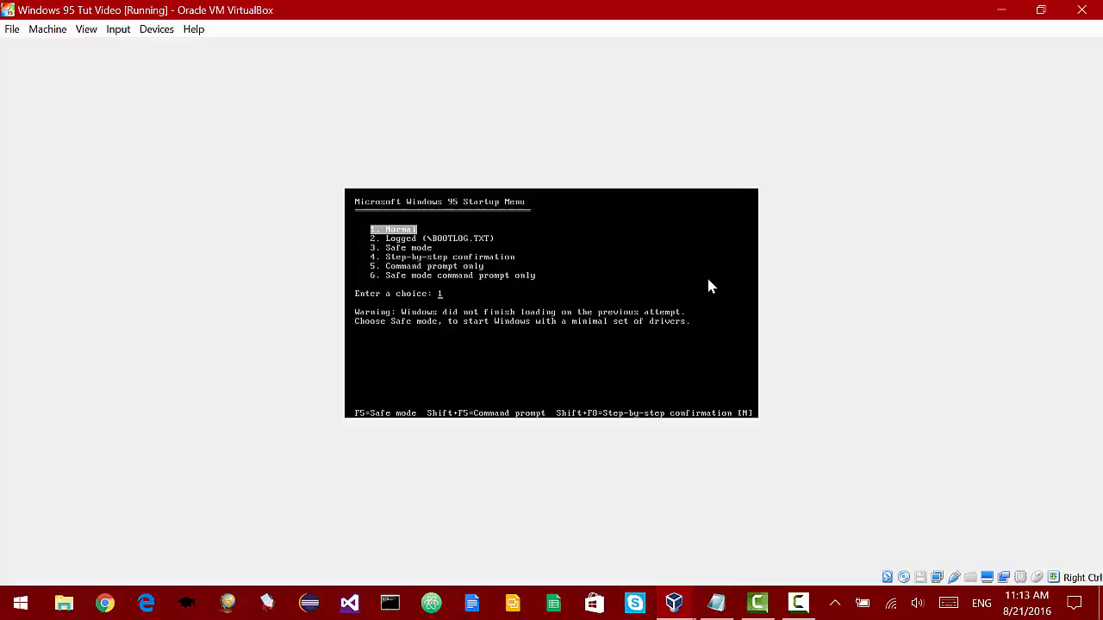
key("Return")
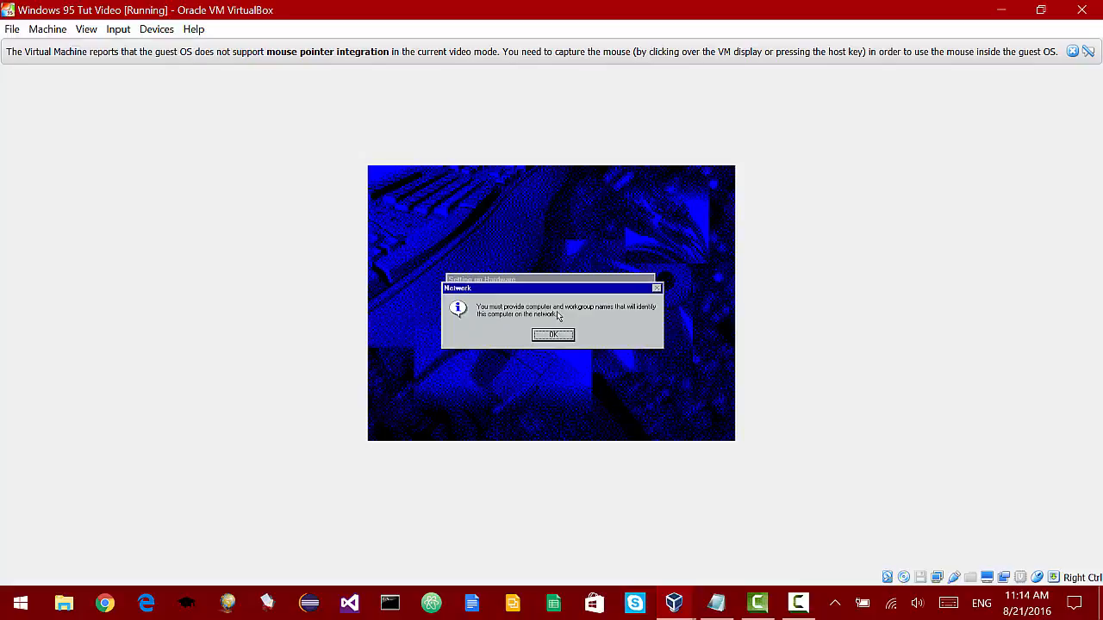
Dismiss the Network names message before entering the computer and workgroup names
key("Return")
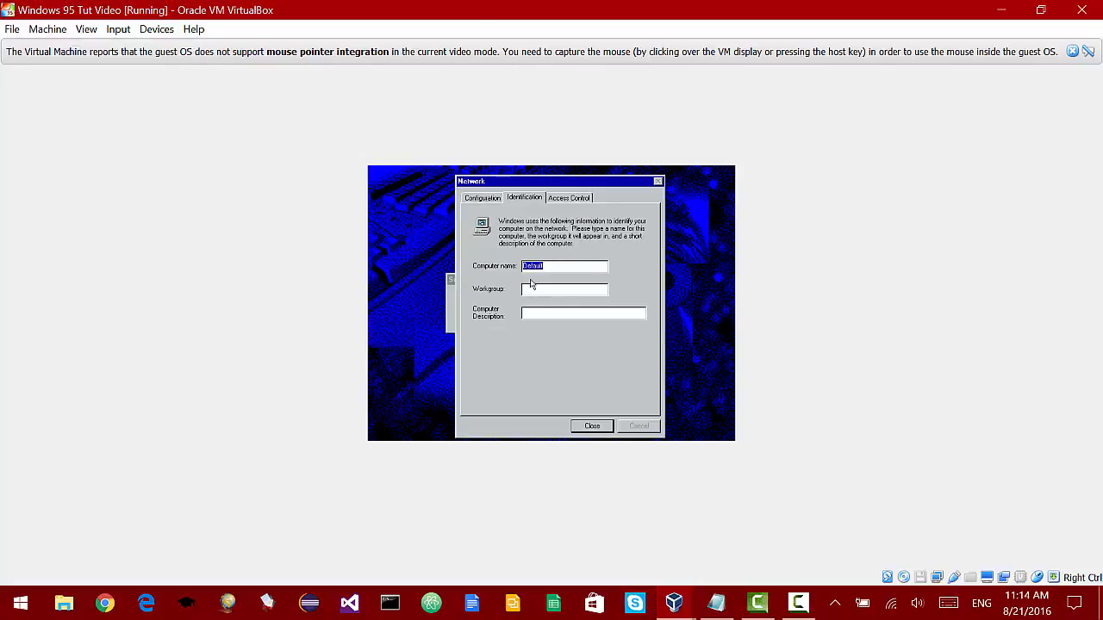
type("windows95")
Close network identification and skip the missing netapi.dll and mapi32.dll files at the Insert Disk prompts
left_click(593, 427)
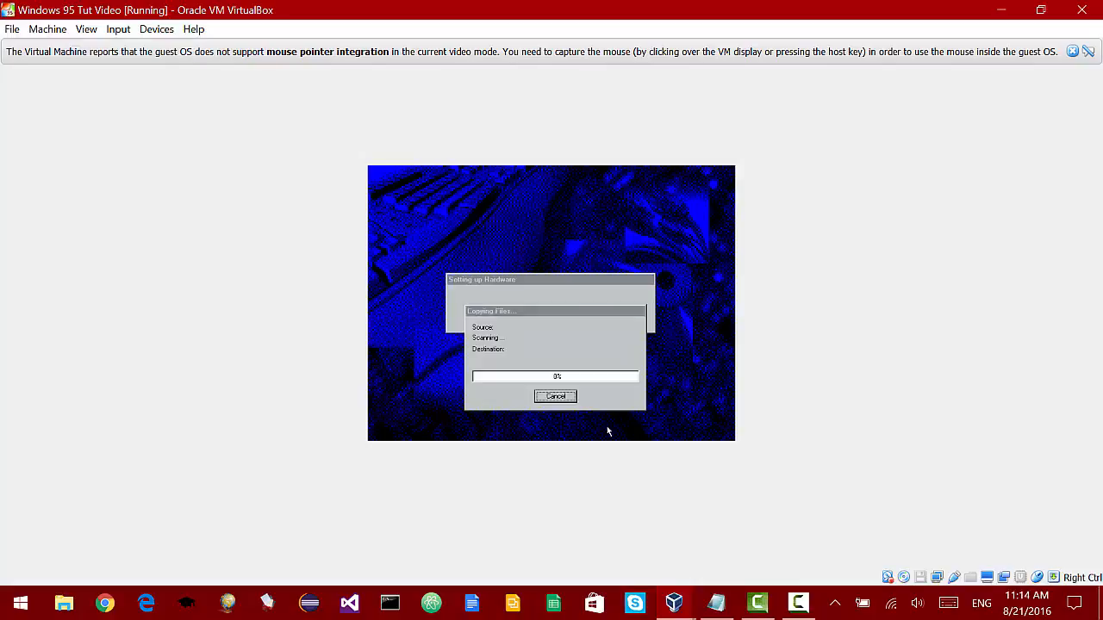
left_click(550, 334)
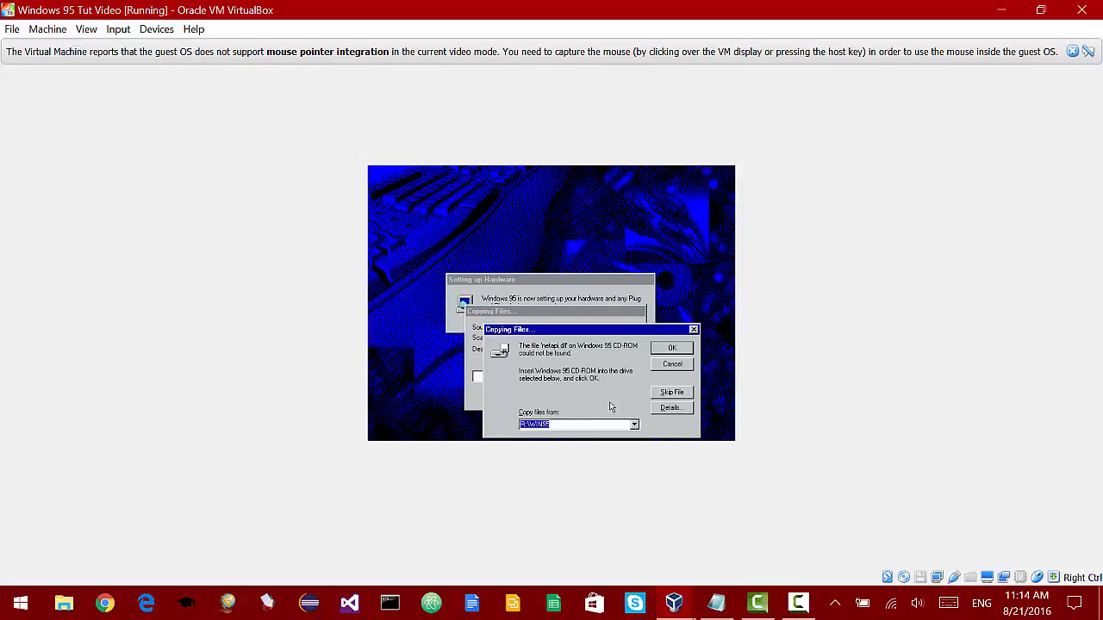
left_click(670, 393)
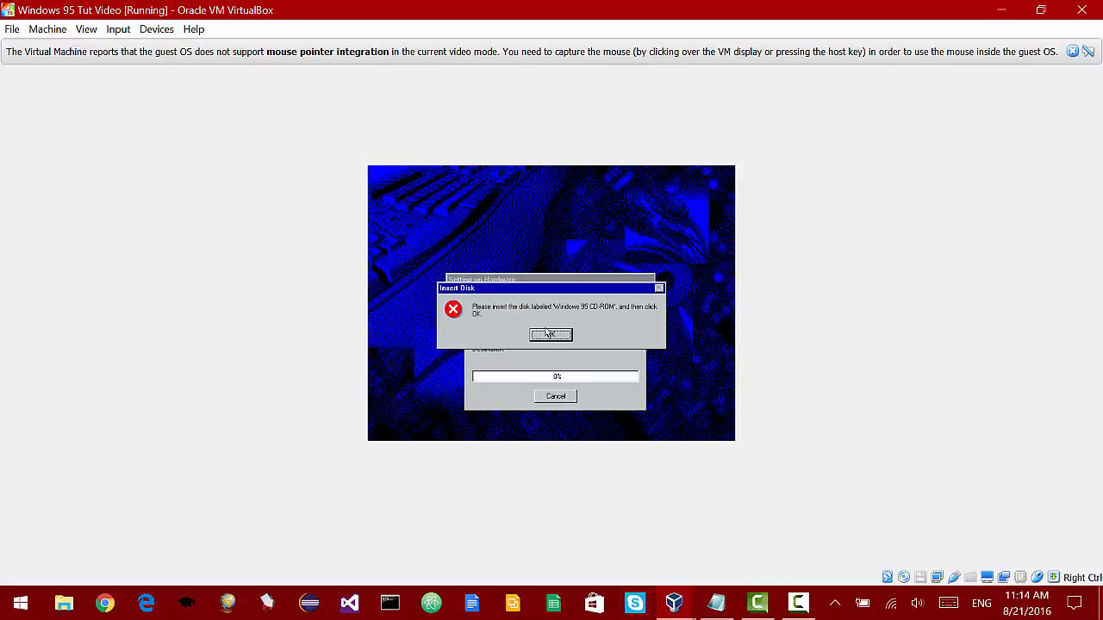
left_click(551, 335)
left_click(671, 392)
left_click(550, 337)
left_click(671, 392)
left_click(551, 334)
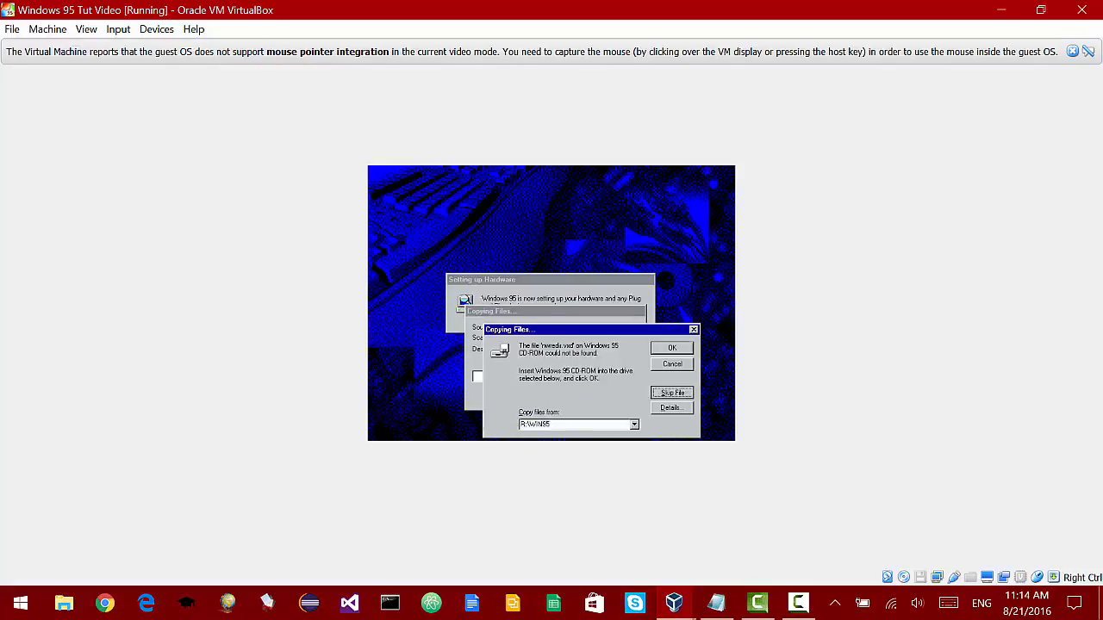
Skip choosusr.dll, 1mscript.exe and msab32.dll, close the stray Tasks window and cancel the remaining copies
left_click(671, 392)
left_click(550, 336)
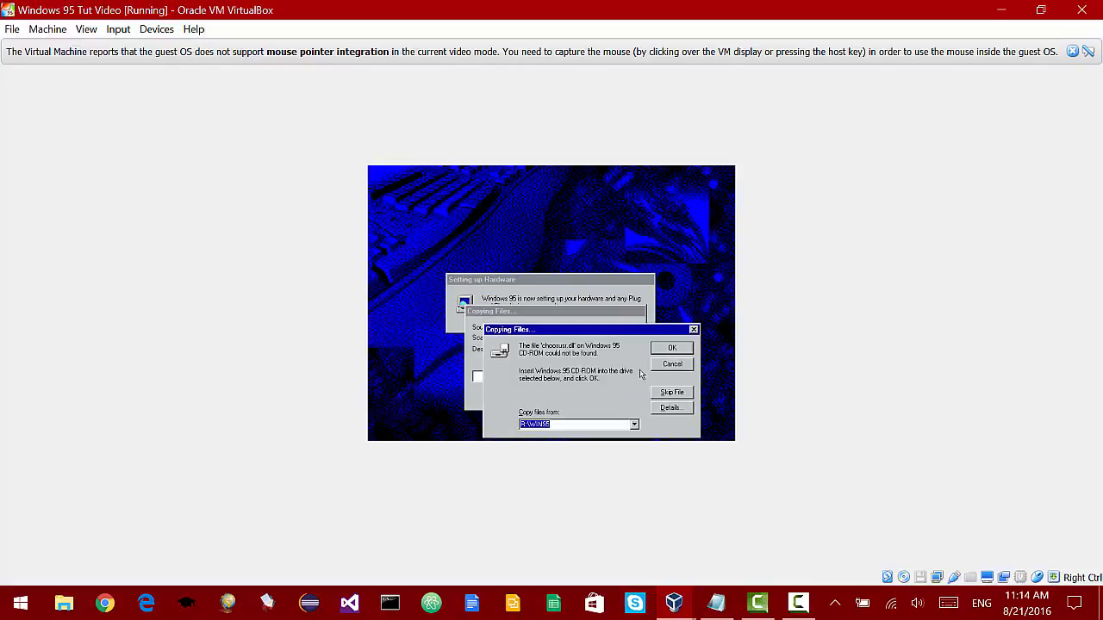
left_click(671, 392)
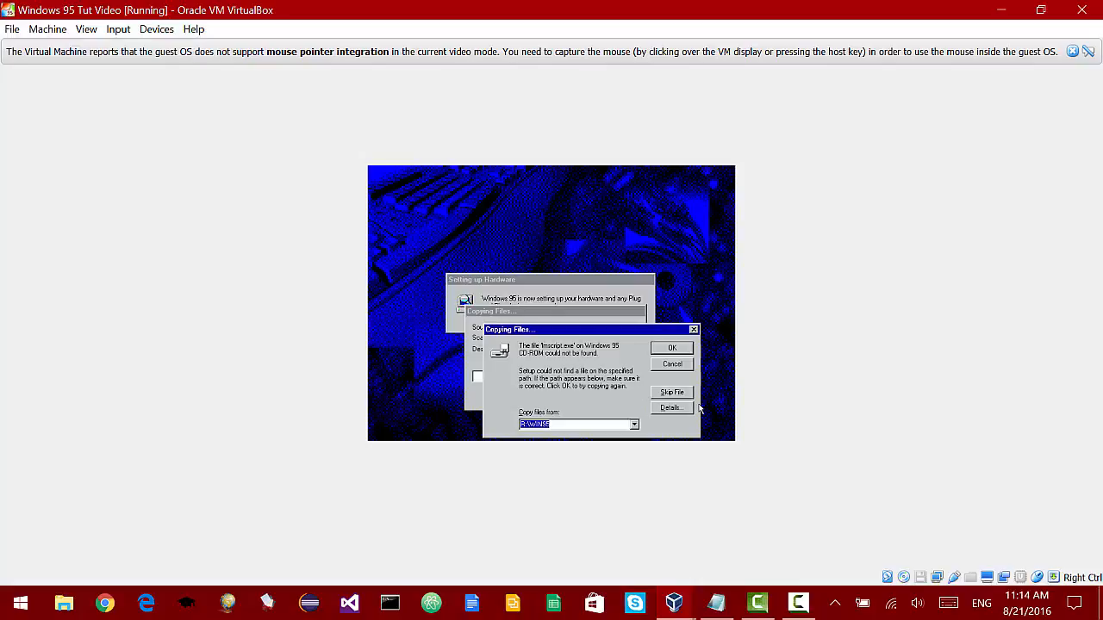
left_click(672, 392)
key("ctrl+Escape")
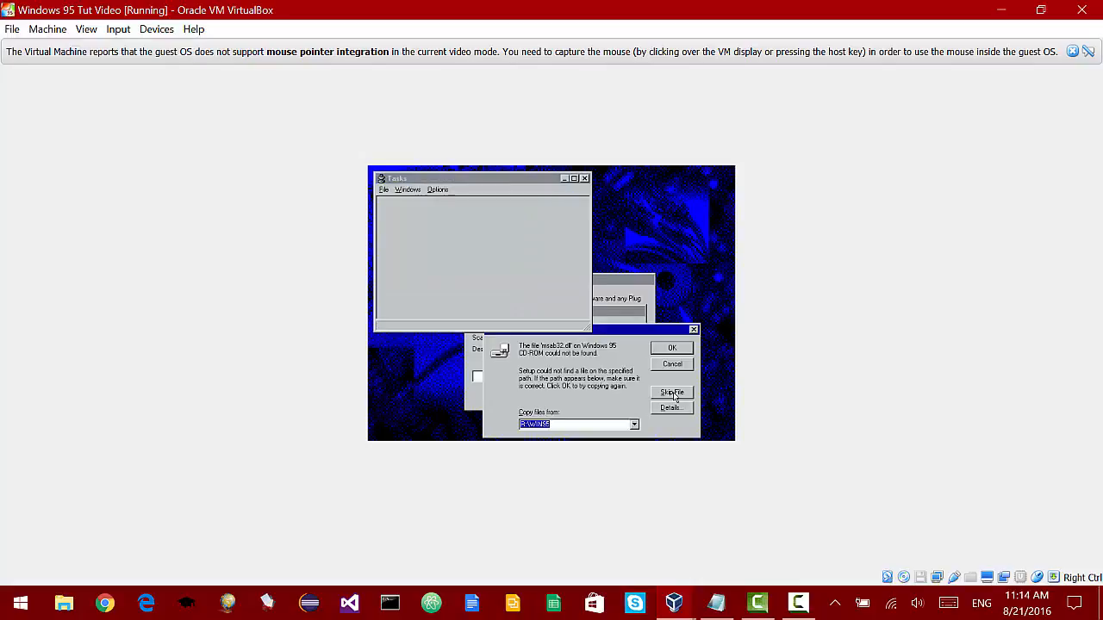
left_click(672, 392)
left_click(585, 177)
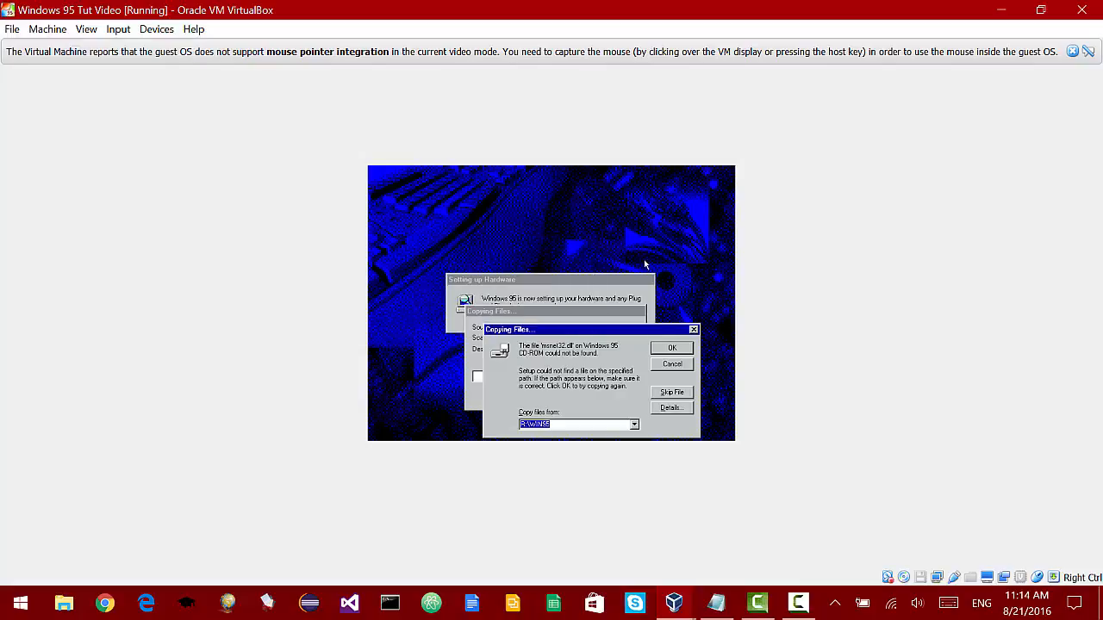
left_click(671, 364)
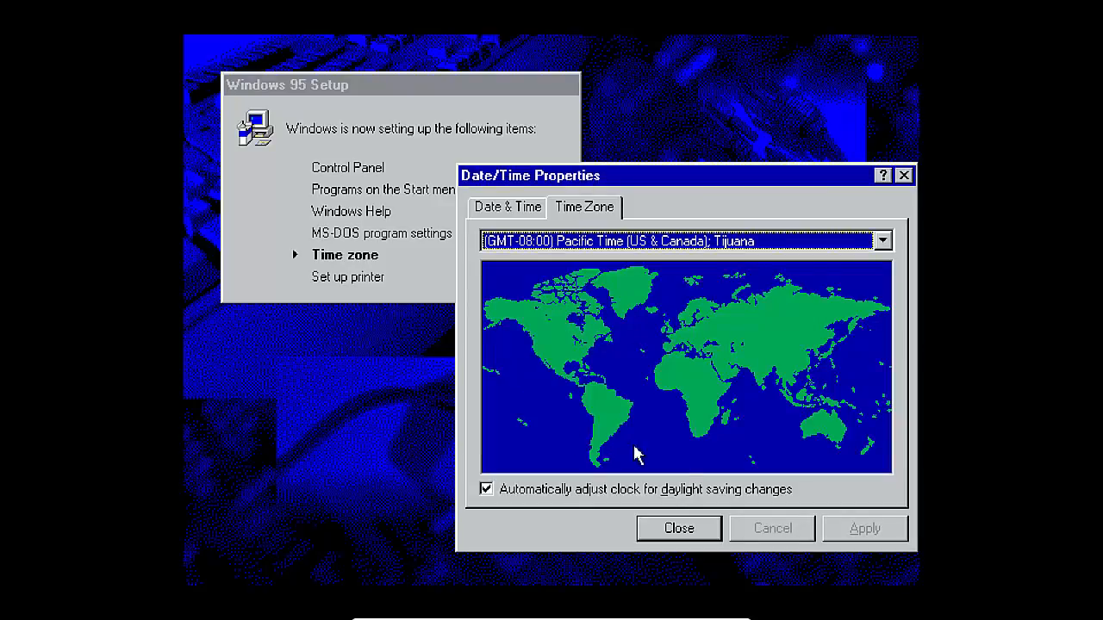
Set the time zone to (GMT-05:00) Eastern Time (US & Canada) and cancel the Add Printer Wizard
left_click(793, 242)
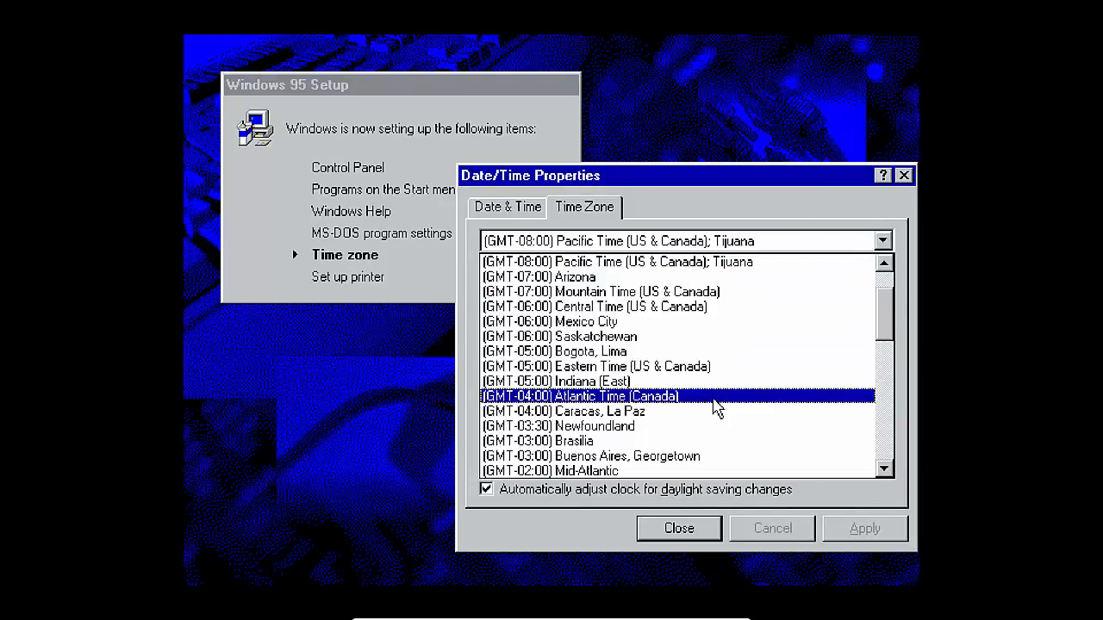
left_click(698, 366)
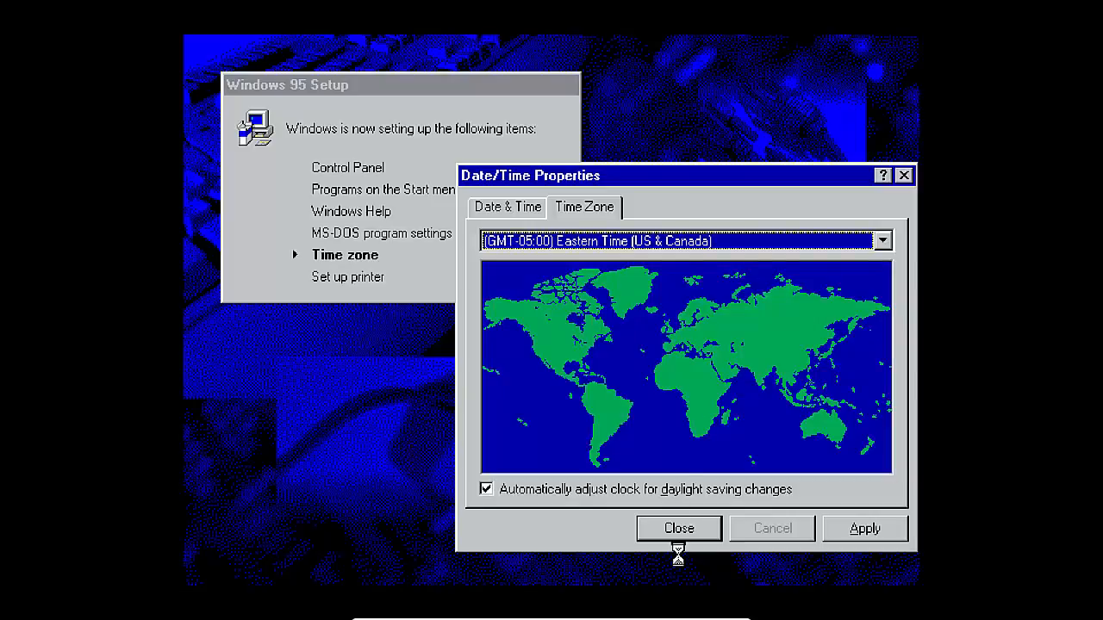
left_click(864, 528)
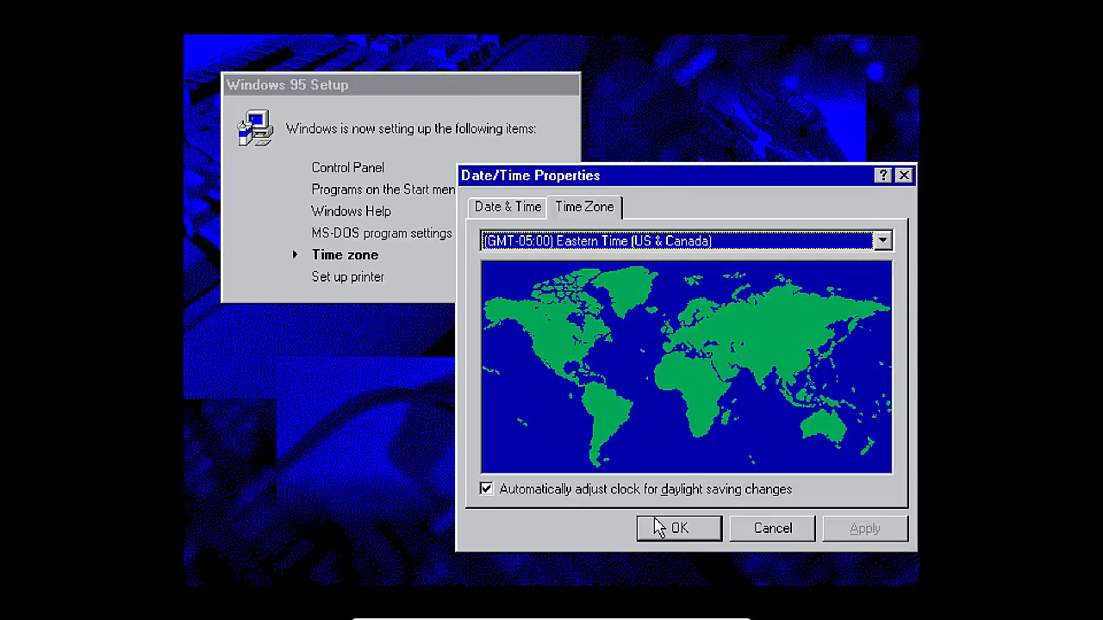
left_click(679, 528)
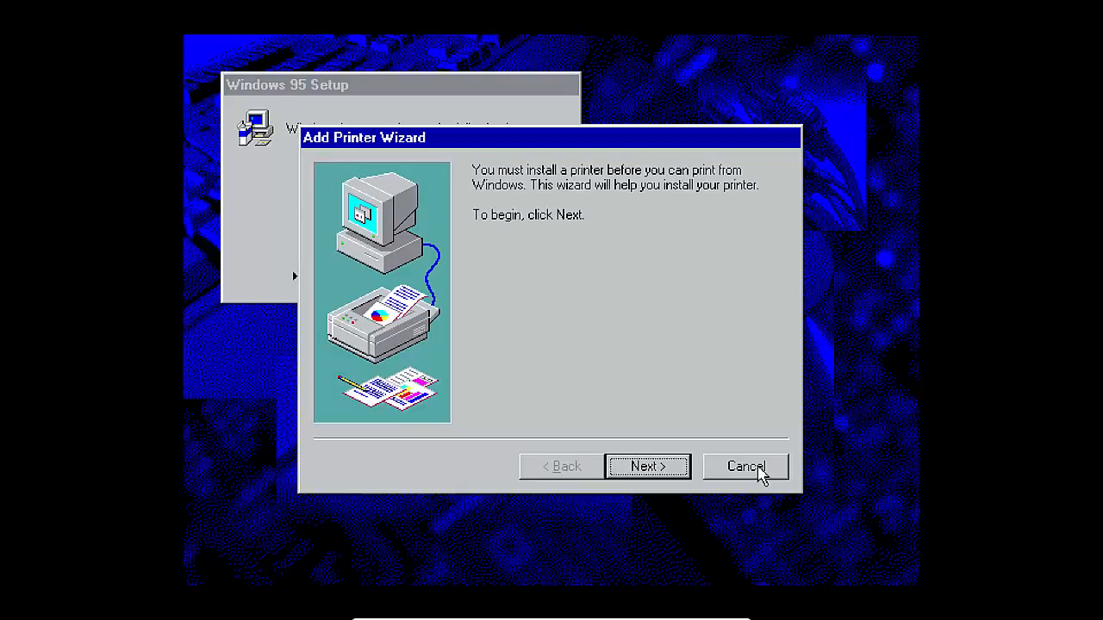
left_click(761, 472)
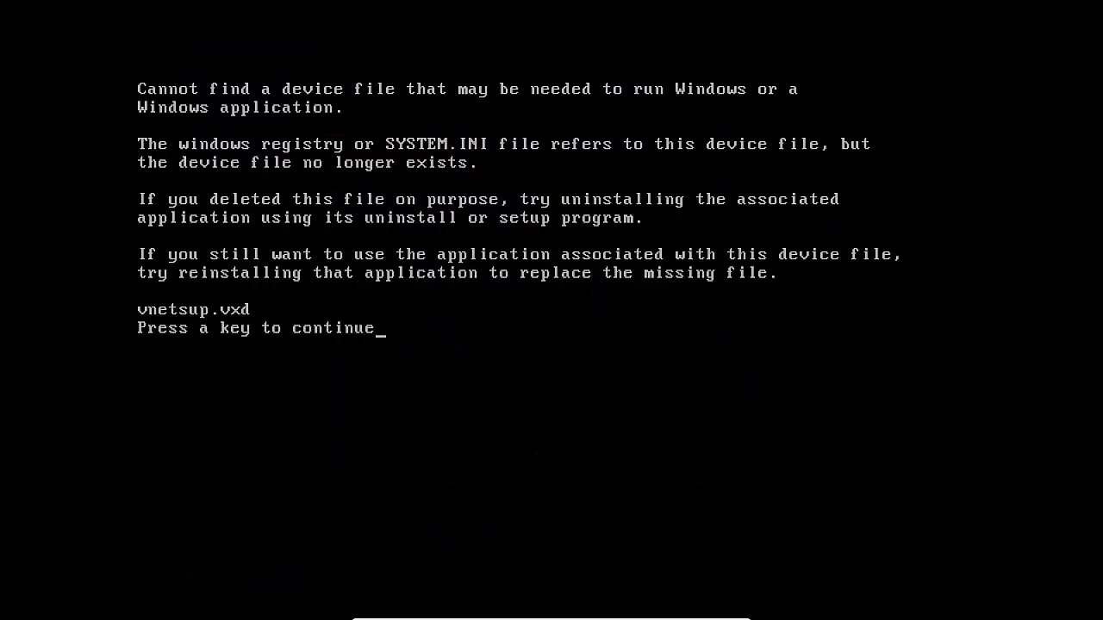
Continue past the 'Press a key to continue' prompts for the missing device files
key("Return")
key("Return")
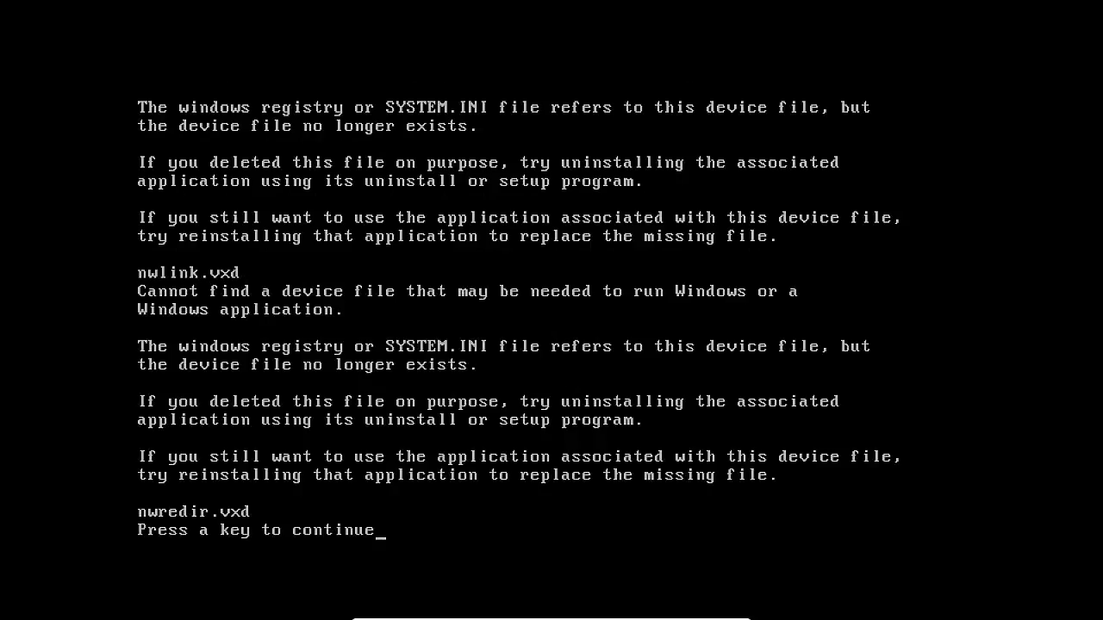
key("Return")
key("Return")
key("Return")
key("Return")
key("Return")
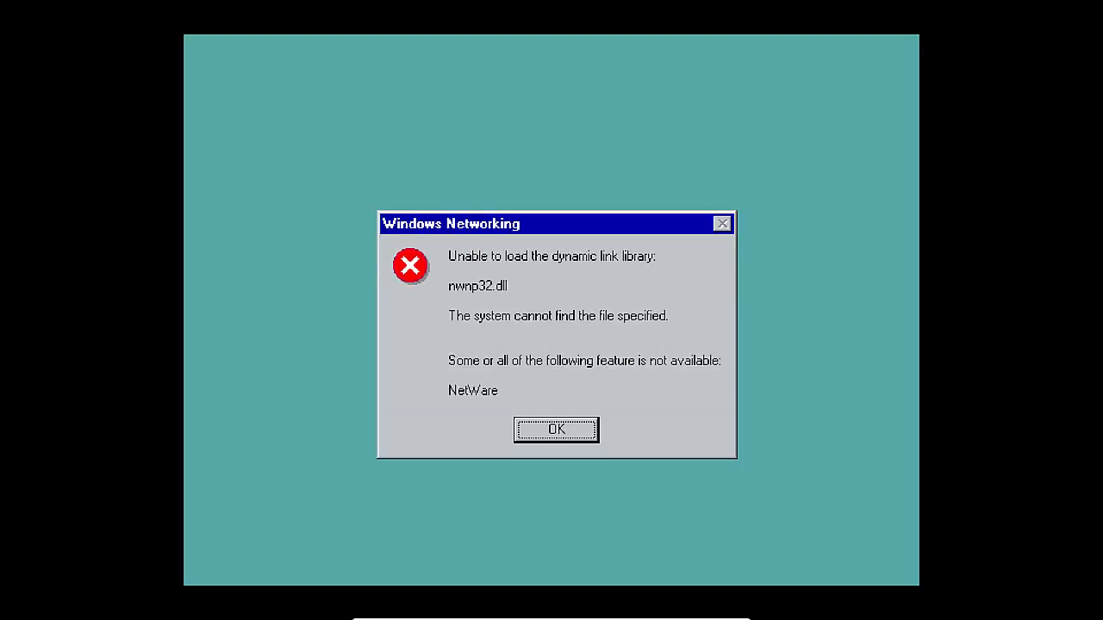
Dismiss the missing nwnp32.dll NetWare error so Windows 95 reaches the desktop
left_click(556, 429)
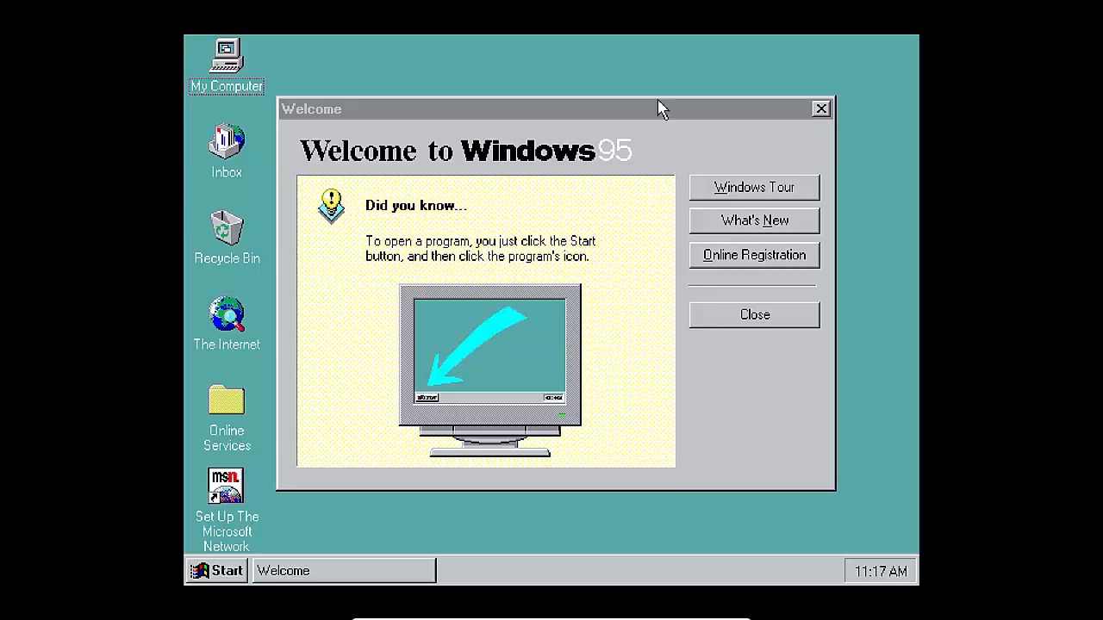
Dismiss the Windows 95 Welcome dialog and clear the desktop
left_click(700, 112)
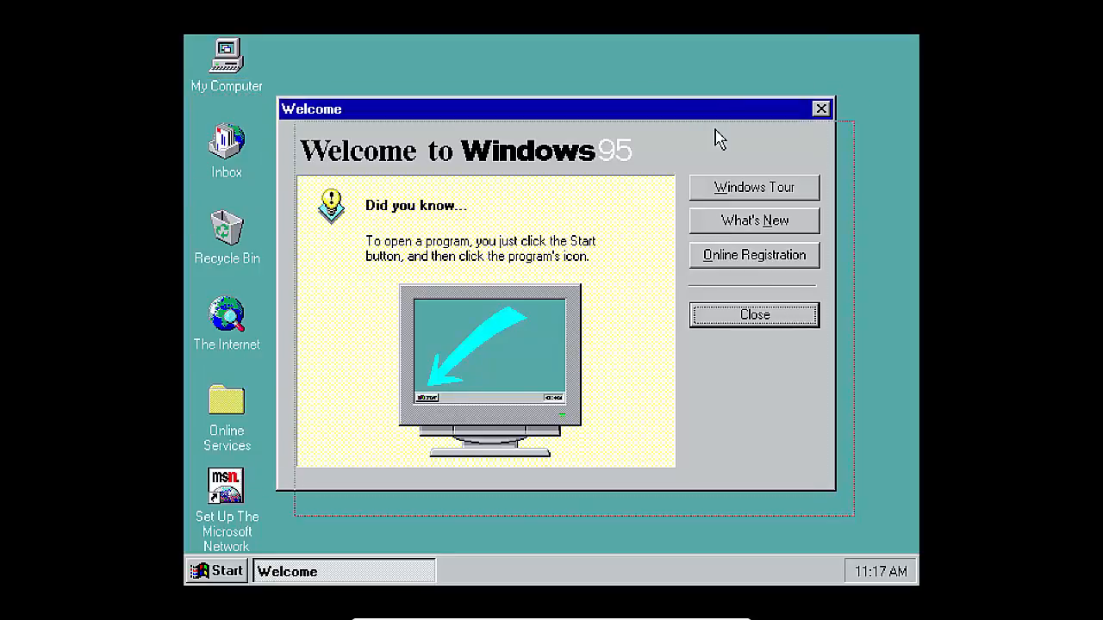
left_click_drag(700, 113, 709, 88)
left_click(830, 84)
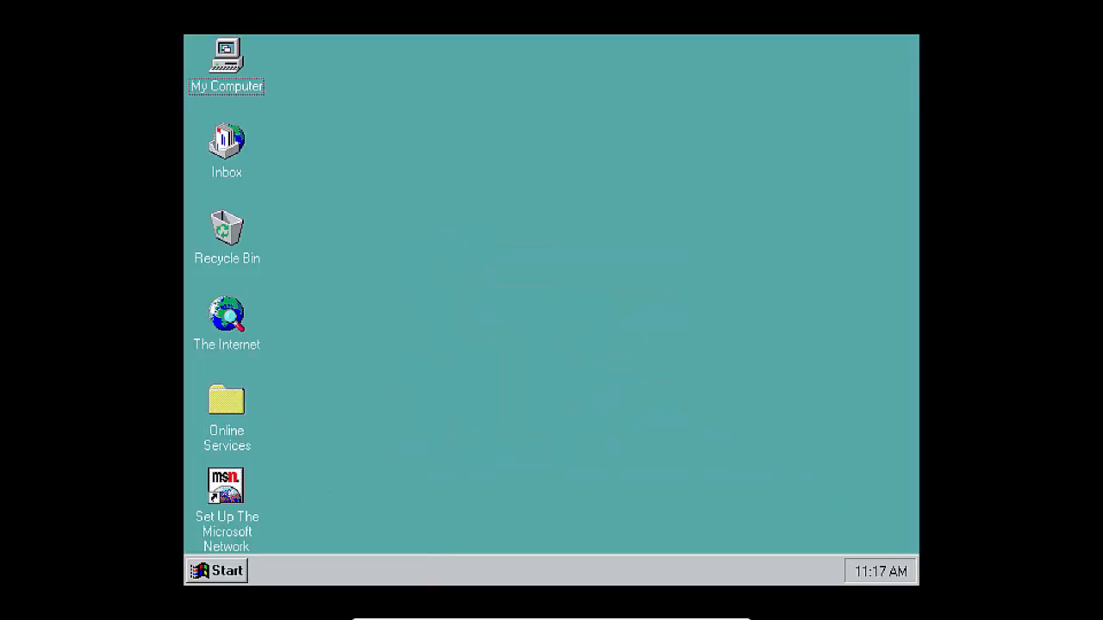
left_click_drag(496, 208, 611, 372)
Launch Notepad from Accessories, enter 'this is windows 95', then quit without saving
left_click(214, 571)
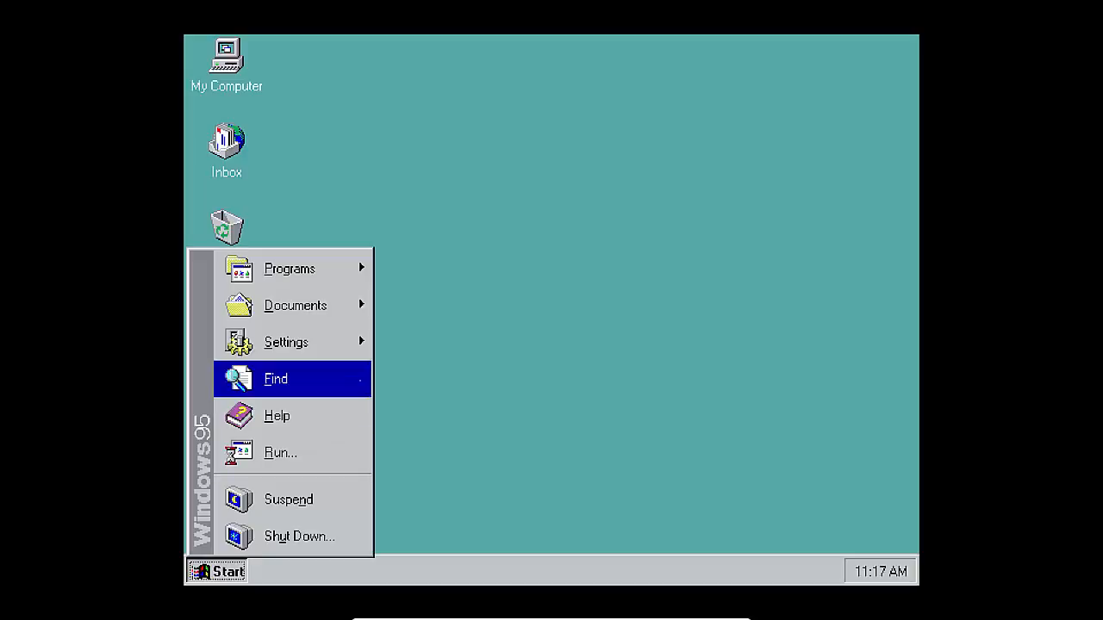
mouse_move(289, 268)
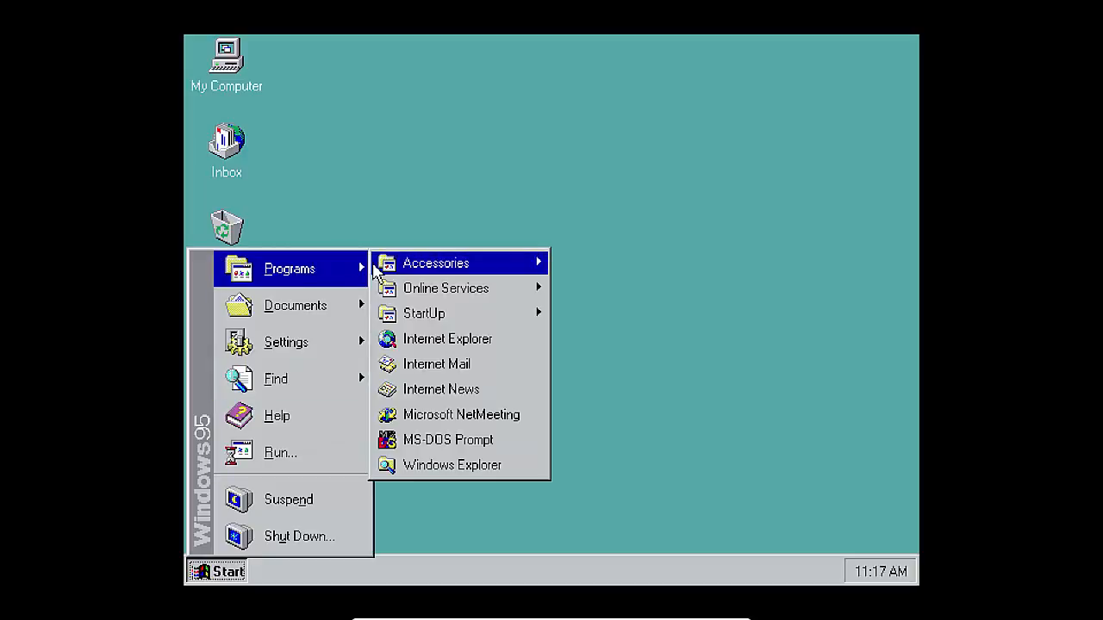
mouse_move(436, 262)
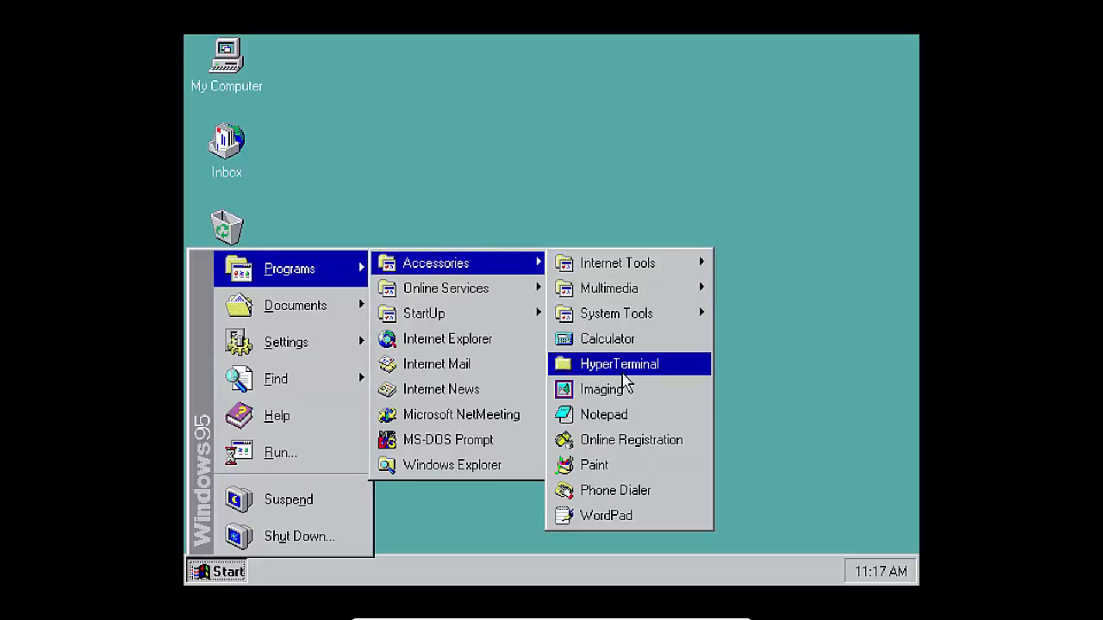
left_click(603, 414)
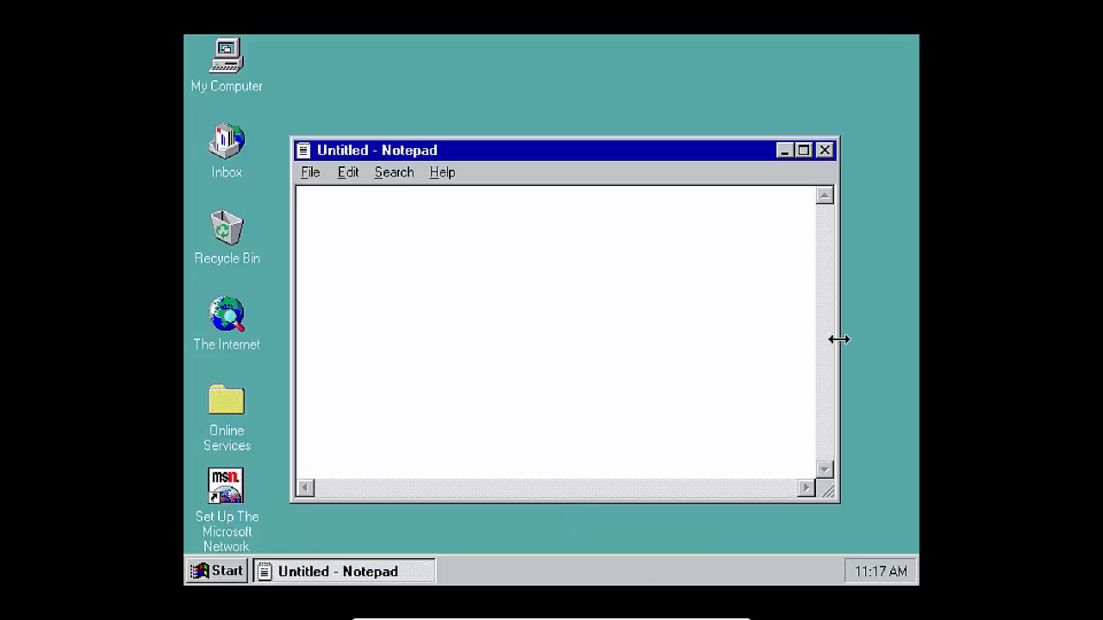
type("this is wind")
type("ows 95")
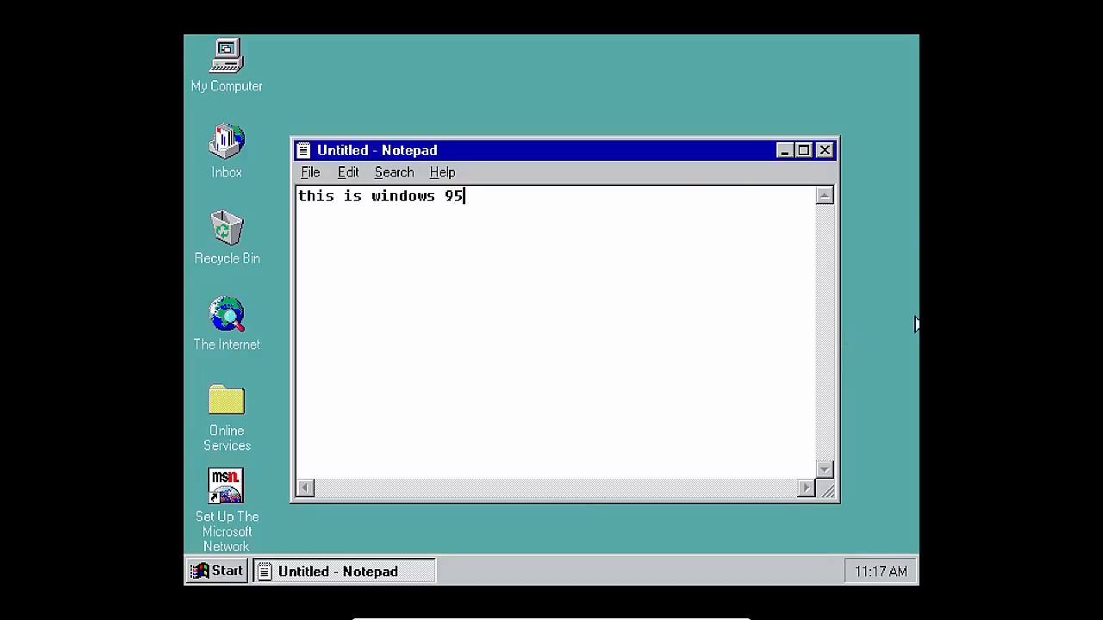
left_click(825, 152)
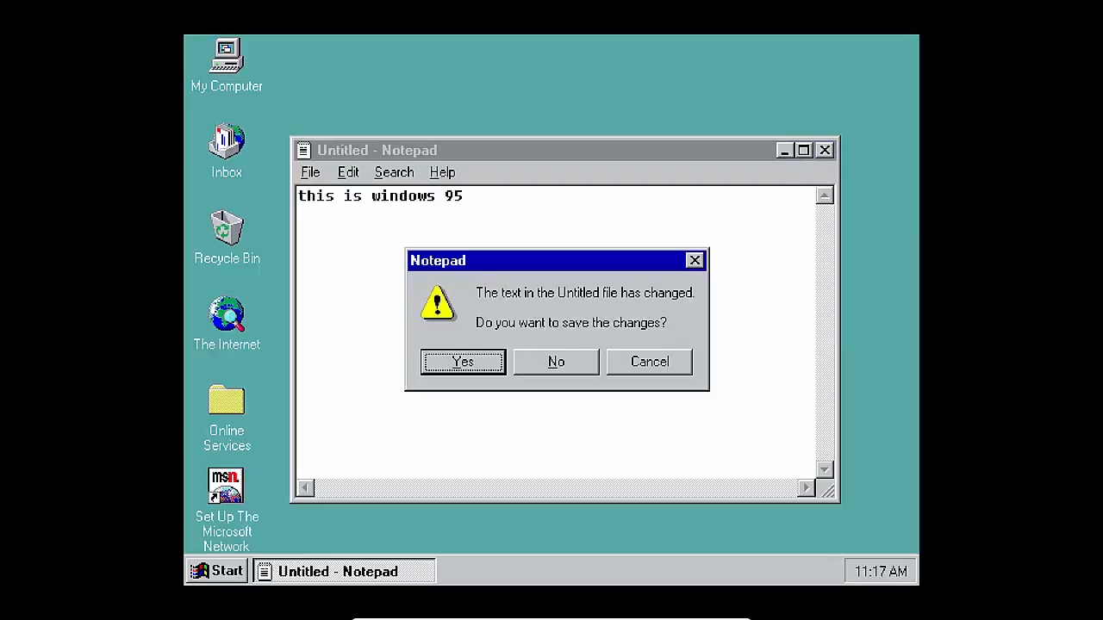
left_click(552, 361)
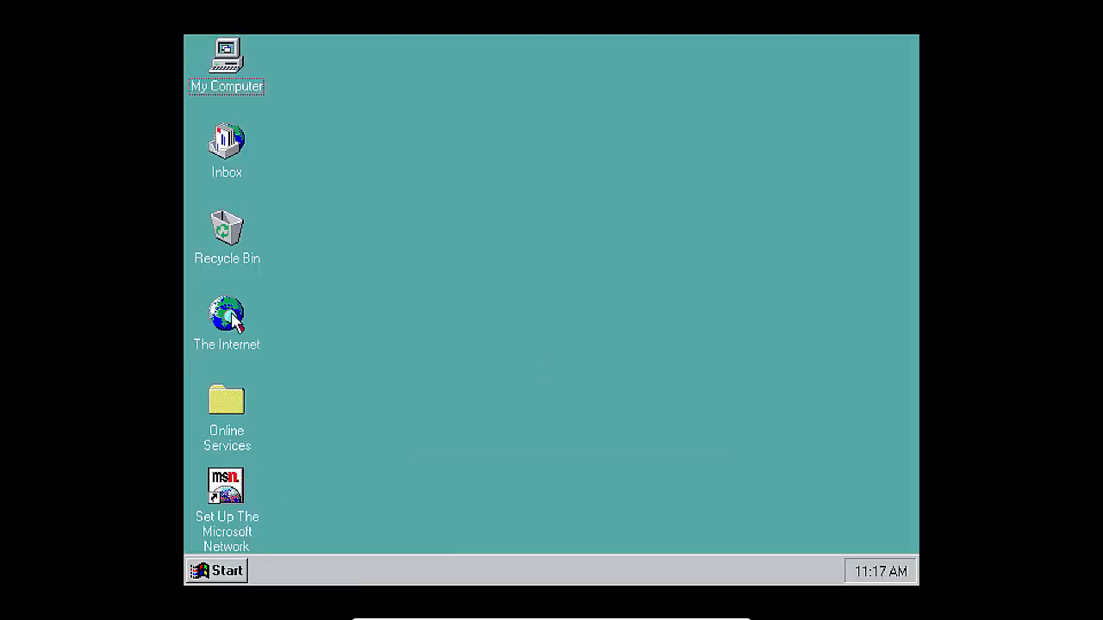
Start The Internet wizard and run its Automatic setup, agreeing to install files
double_click(227, 319)
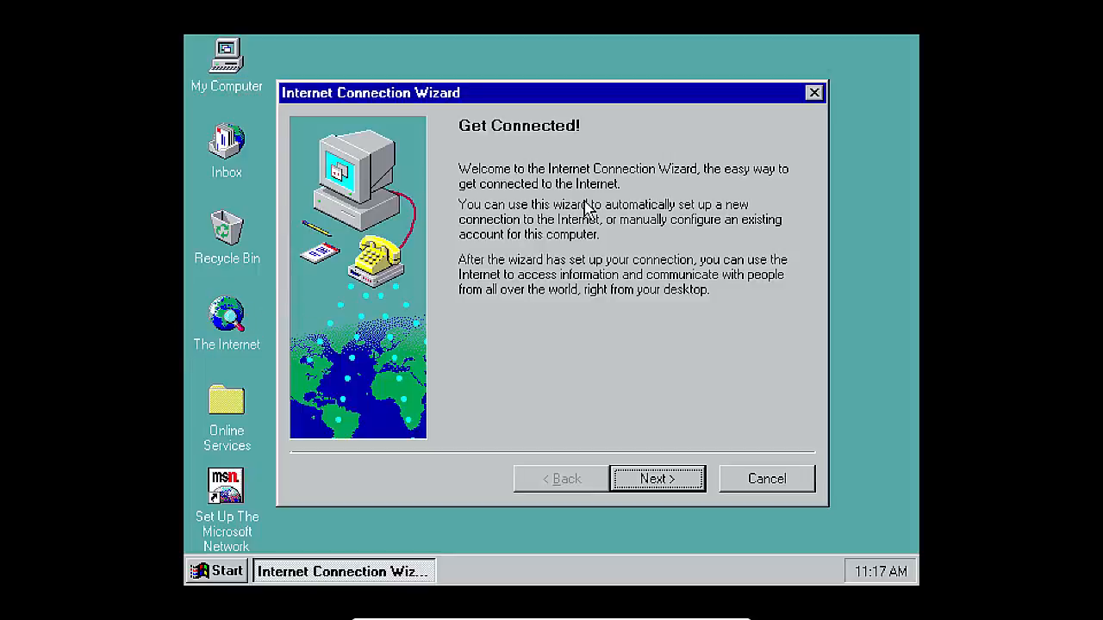
left_click(672, 479)
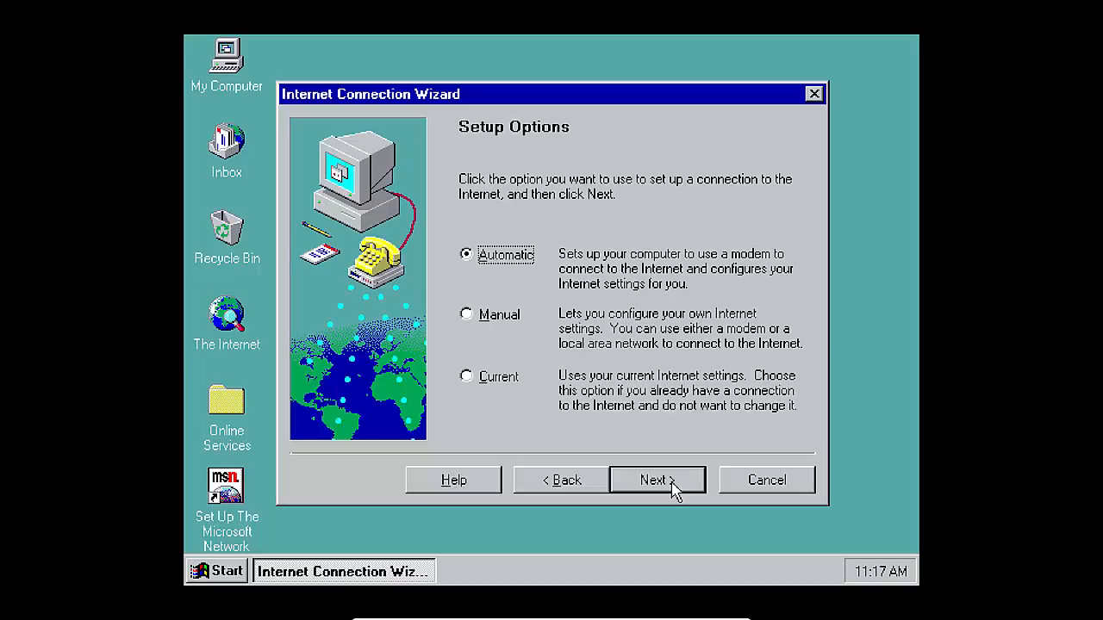
left_click(657, 479)
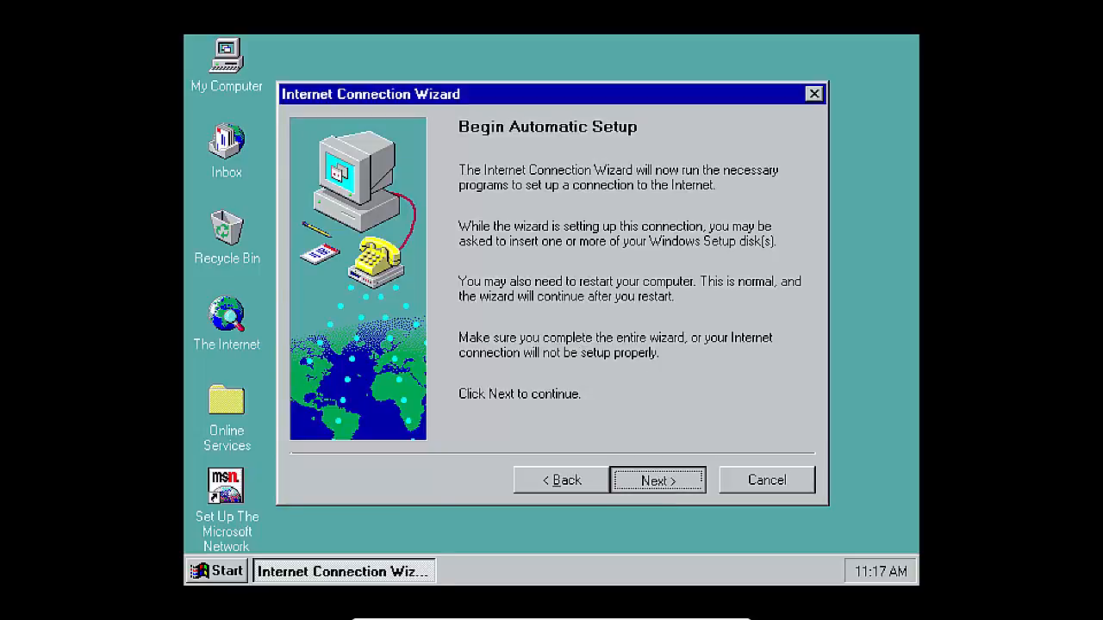
left_click(658, 480)
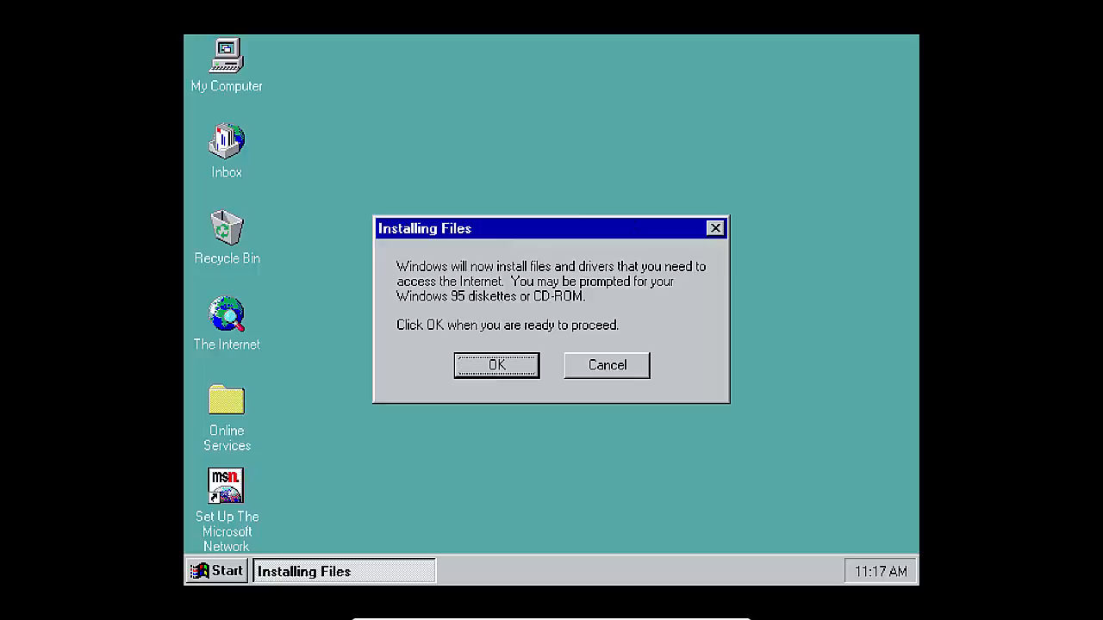
left_click(497, 365)
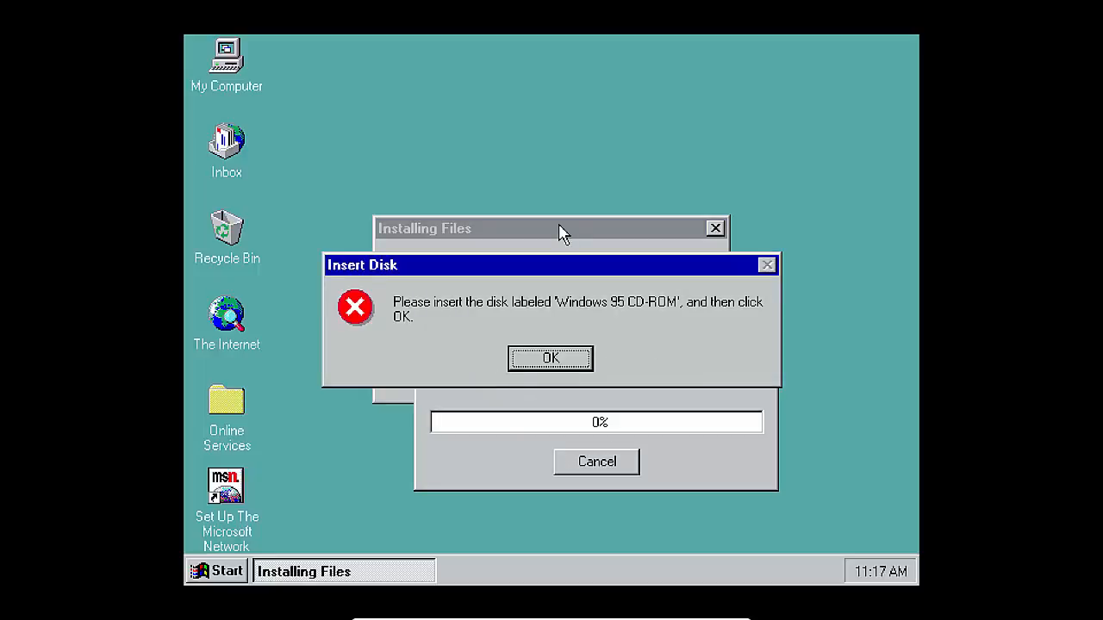
Cancel the missing CD-ROM copy, acknowledge the setup failure messages, and return to Start
left_click(549, 359)
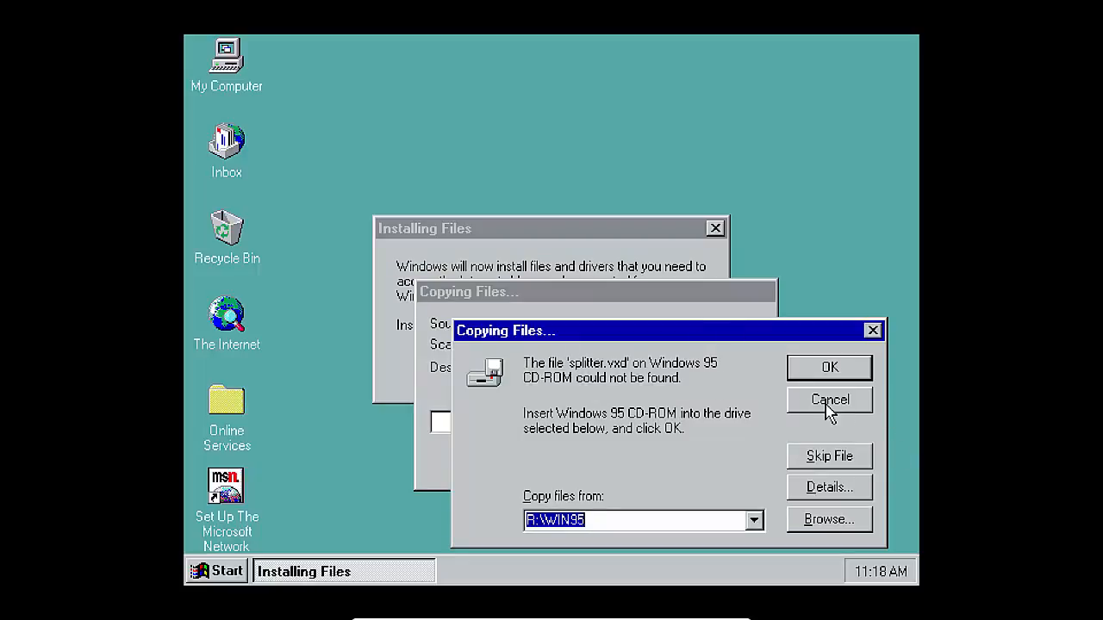
left_click(830, 400)
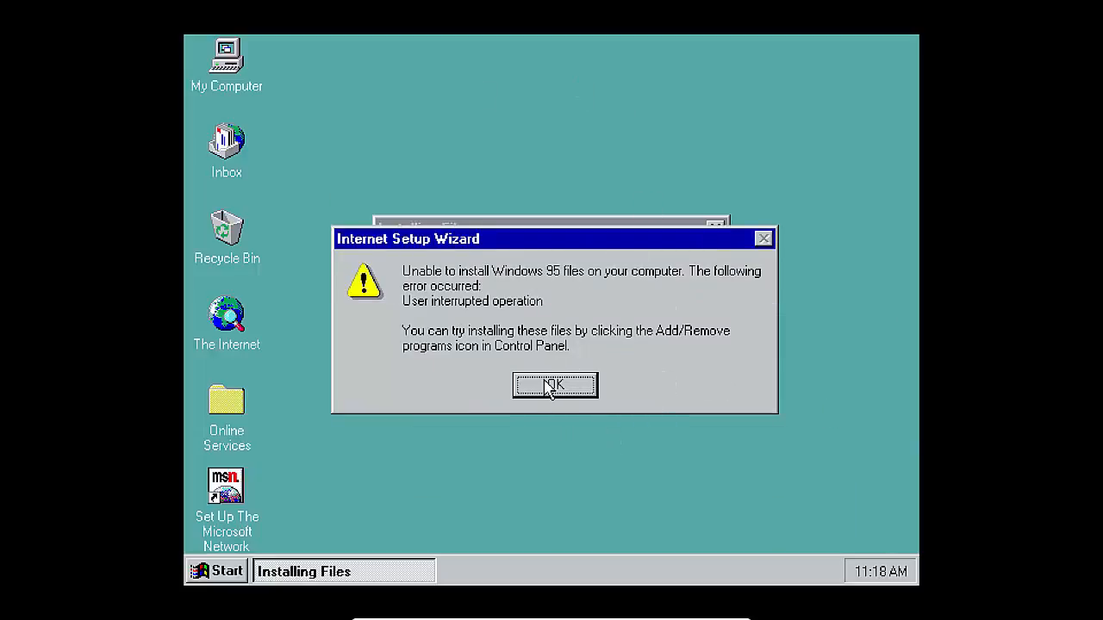
left_click(554, 384)
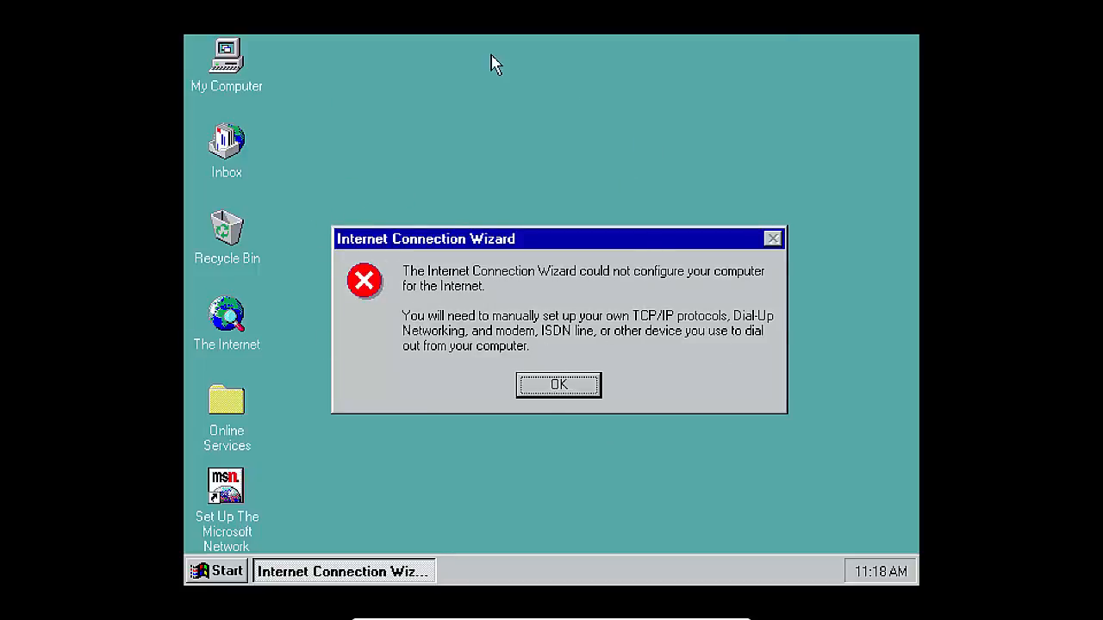
left_click(559, 385)
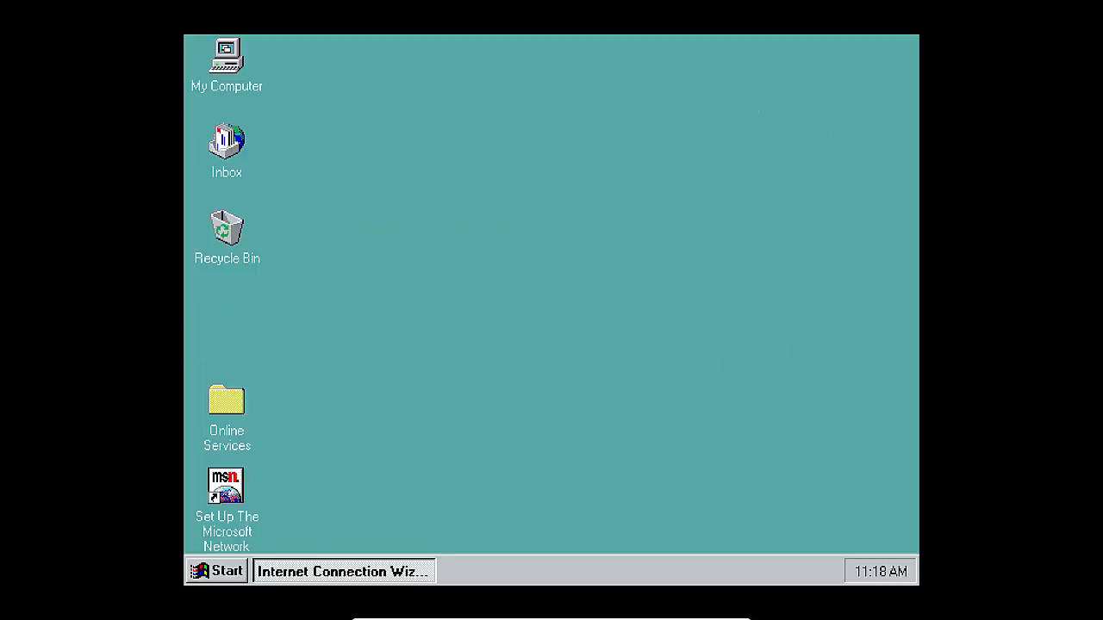
left_click(215, 571)
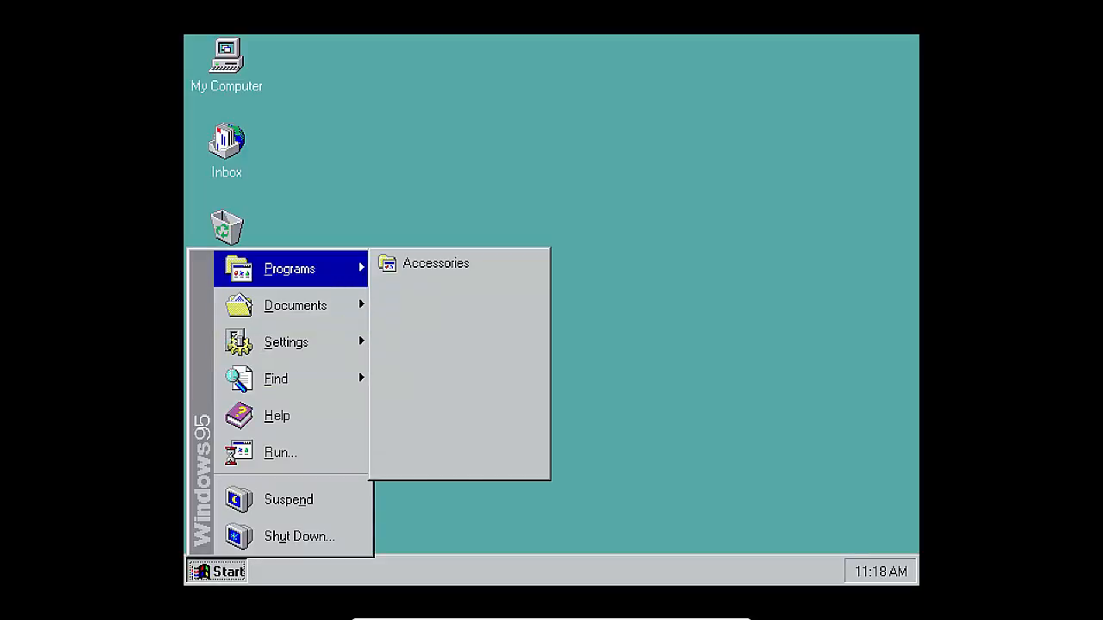
mouse_move(289, 269)
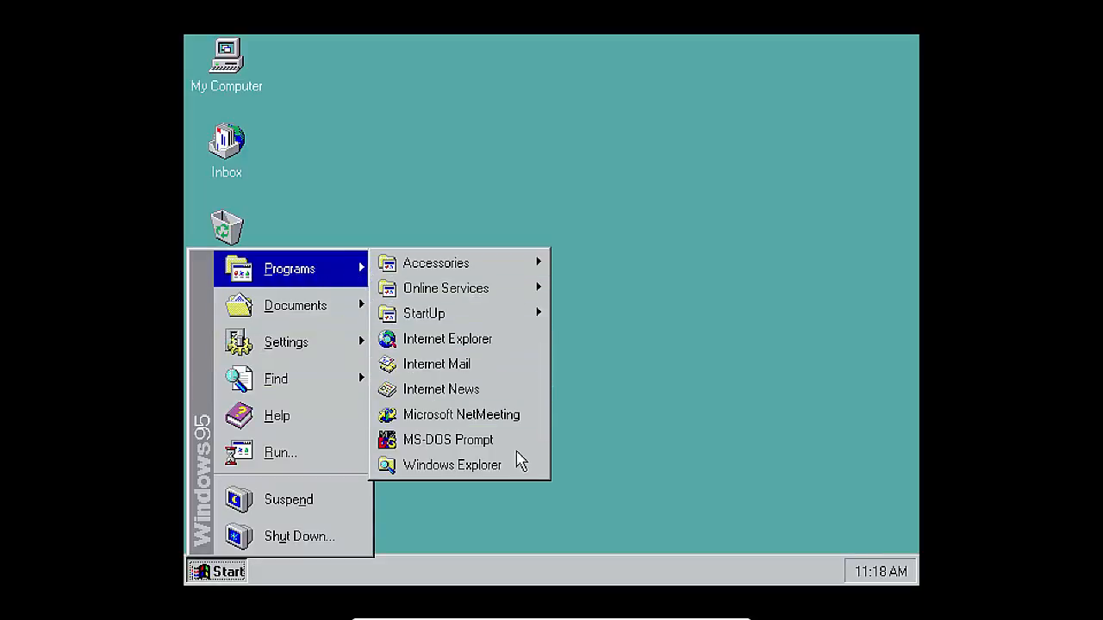
Launch a maximized MS-DOS Prompt, clear the screen and move to C:\ with cd.
left_click(485, 440)
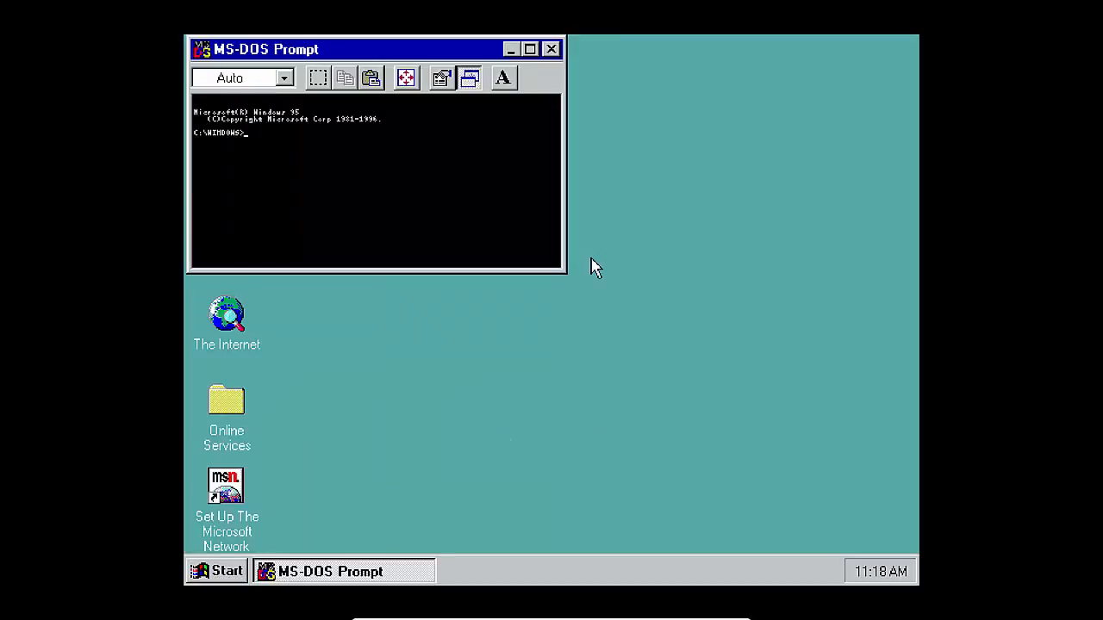
left_click(529, 49)
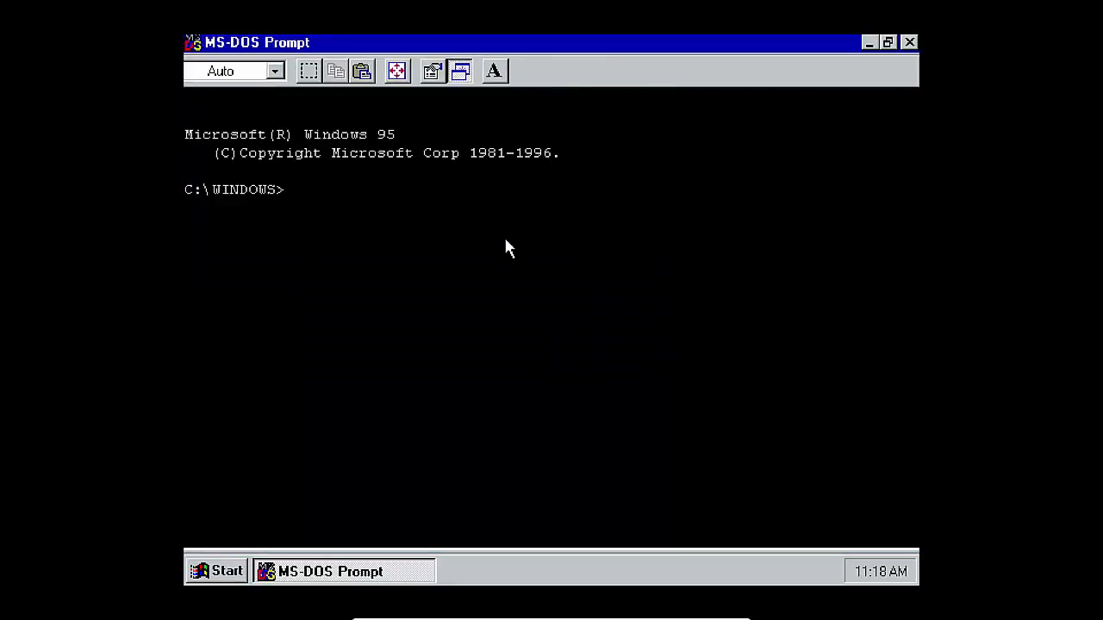
type("cls")
key("Return")
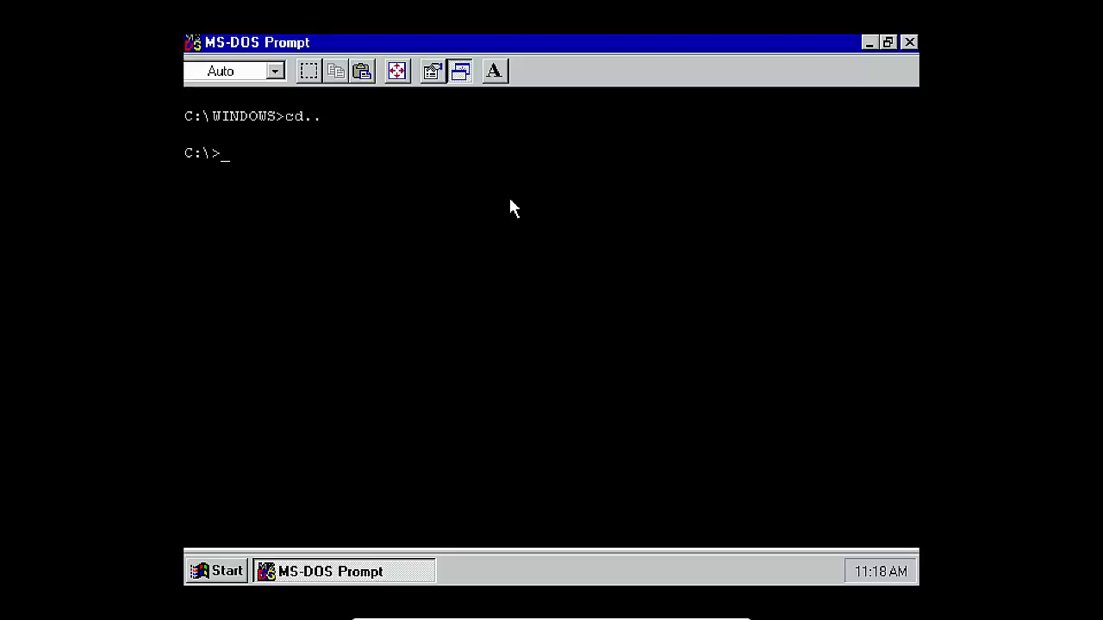
type("cls")
key("Return")
type("it")
Run the EDIT editor, then leave it via File > Exit back to the prompt
key("Return")
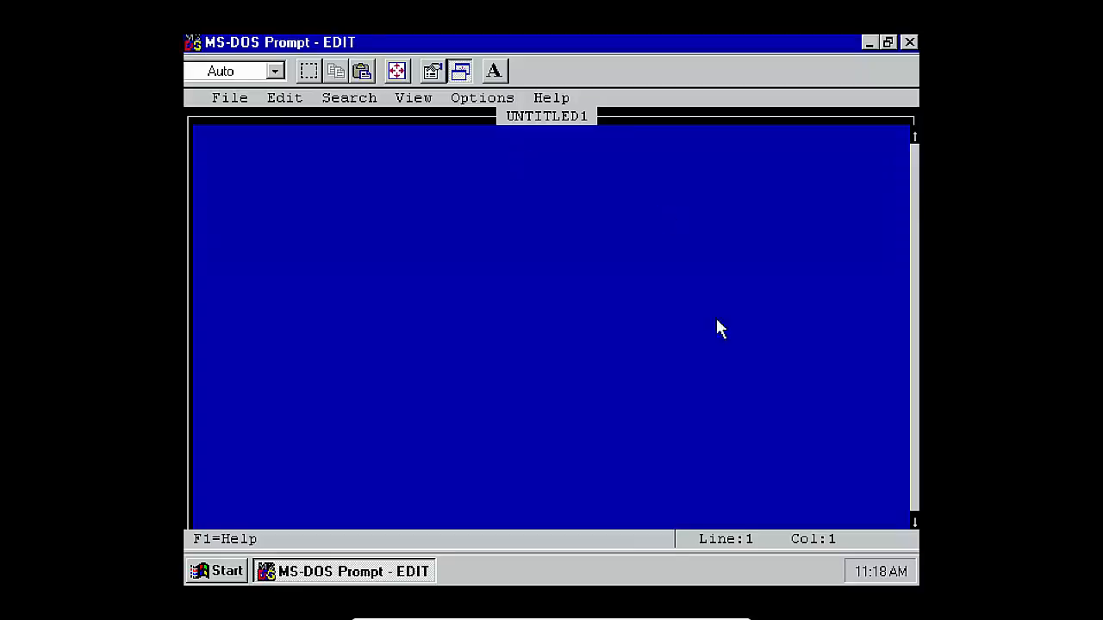
key("alt+f")
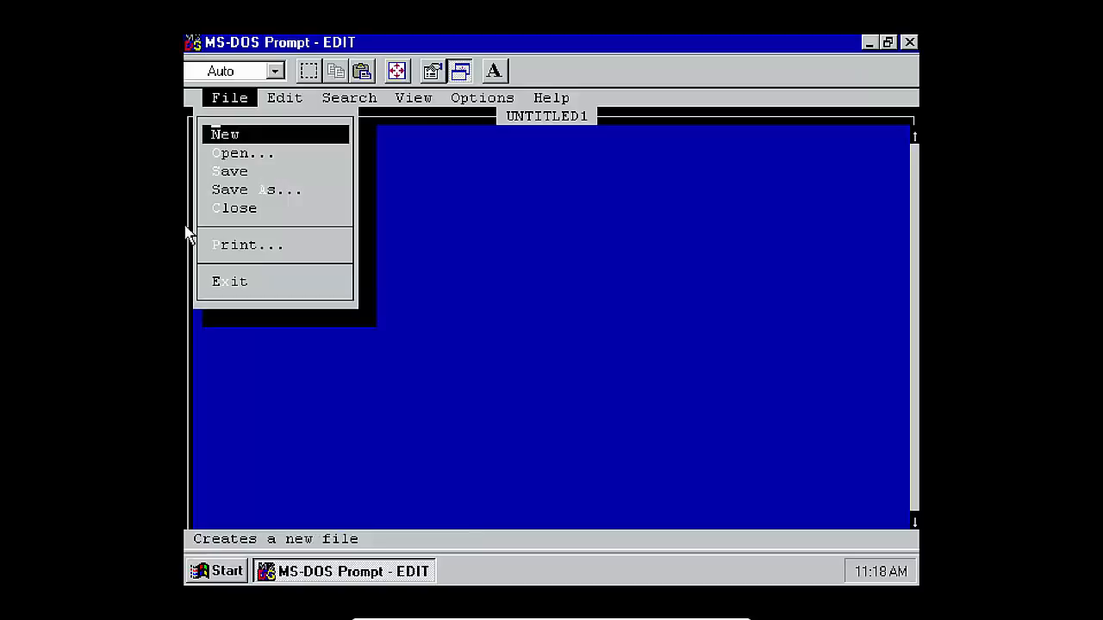
key("Down")
key("Down")
key("Down")
key("Down")
key("Down")
key("Down")
key("Return")
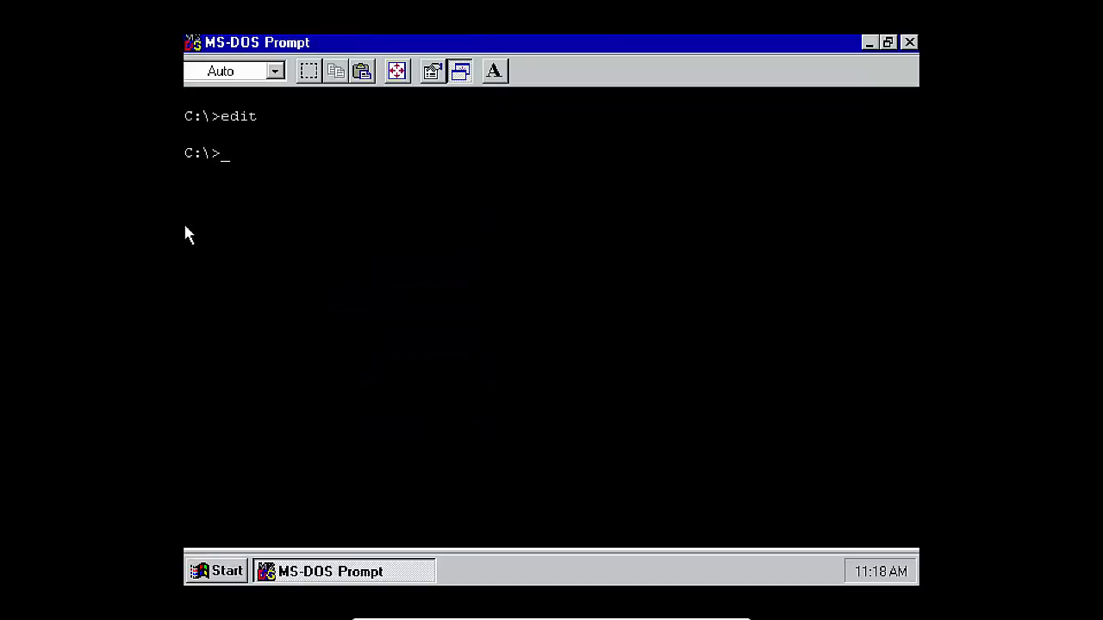
type("cls")
Clear the screen again, restore the DOS window to normal size and move it aside
key("Return")
left_click(887, 43)
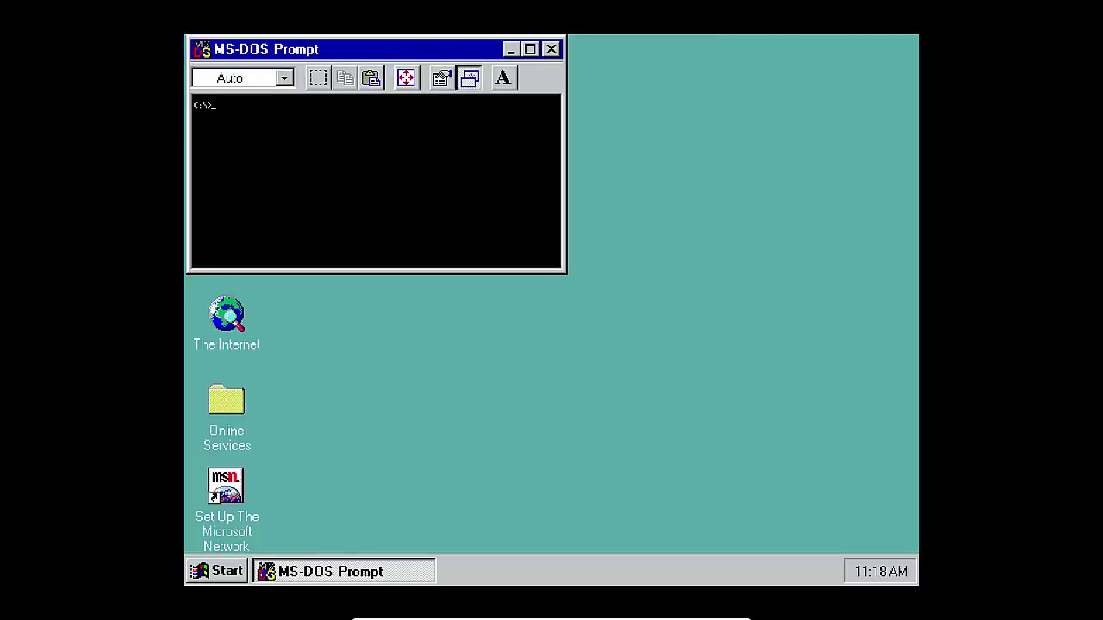
left_click_drag(431, 50, 526, 86)
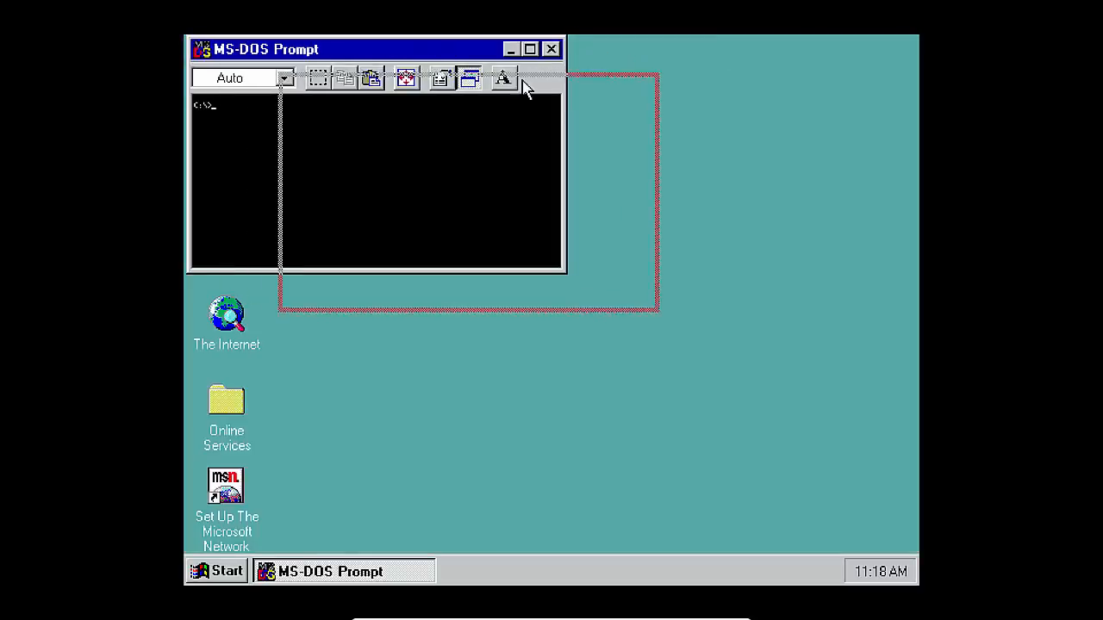
Close the MS-DOS Prompt and clear any desktop selection
left_click(647, 87)
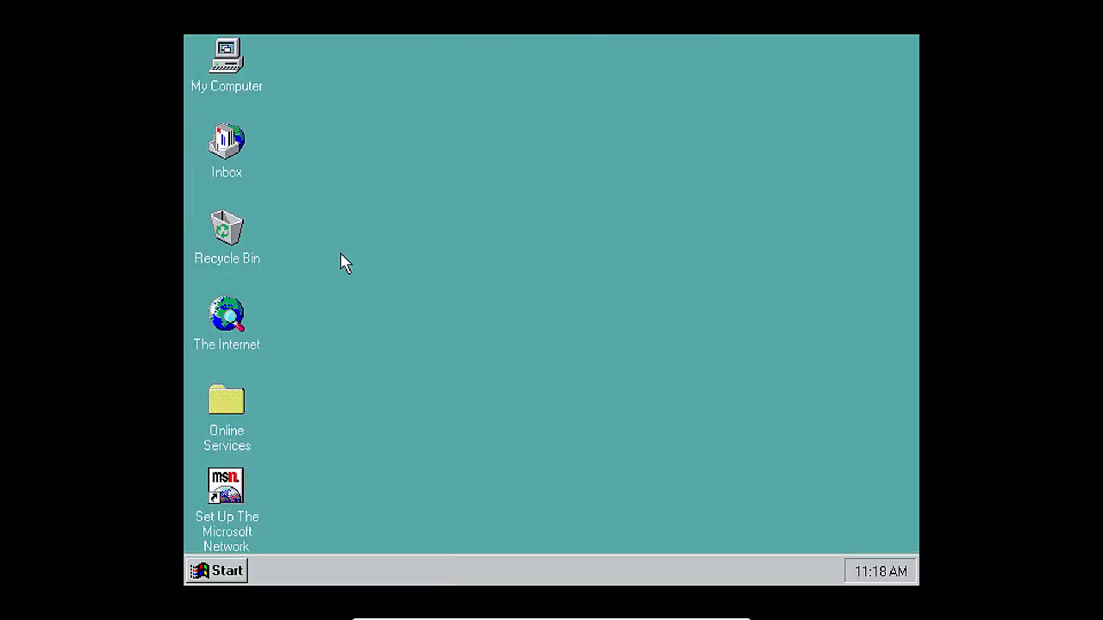
left_click_drag(337, 251, 419, 327)
left_click(191, 570)
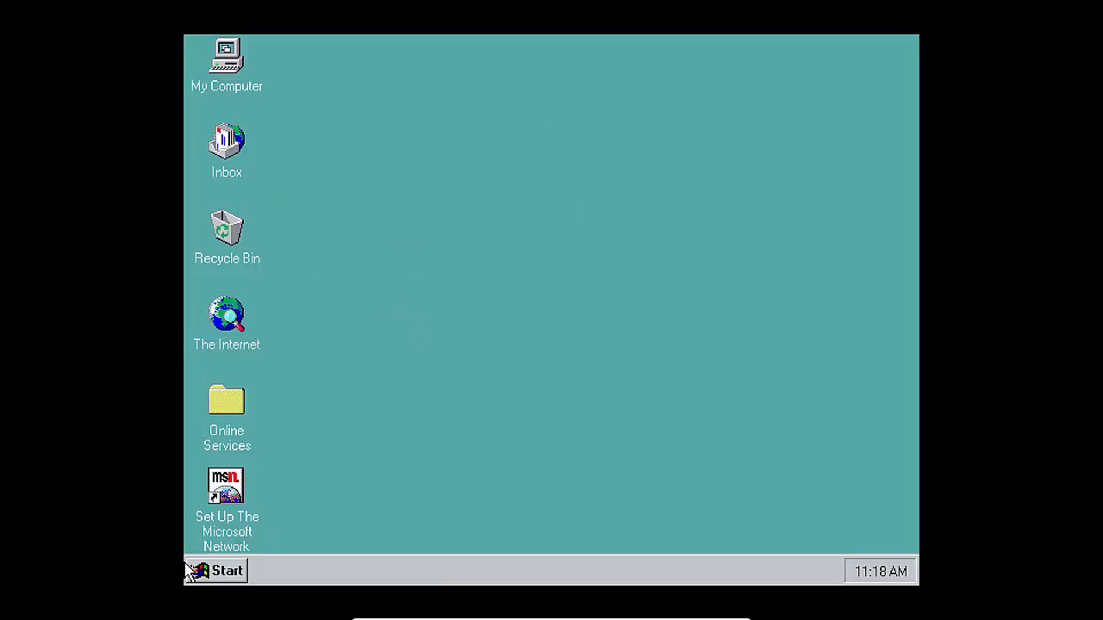
Open Control Panel from Start > Settings, look over its 18 items, then close it
left_click(217, 571)
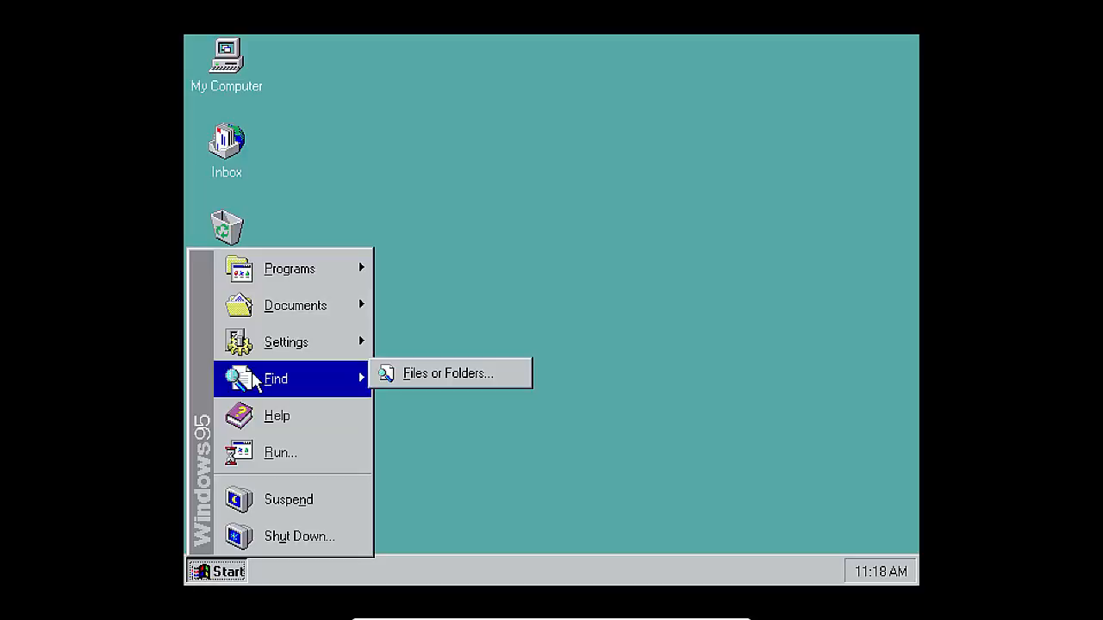
mouse_move(293, 342)
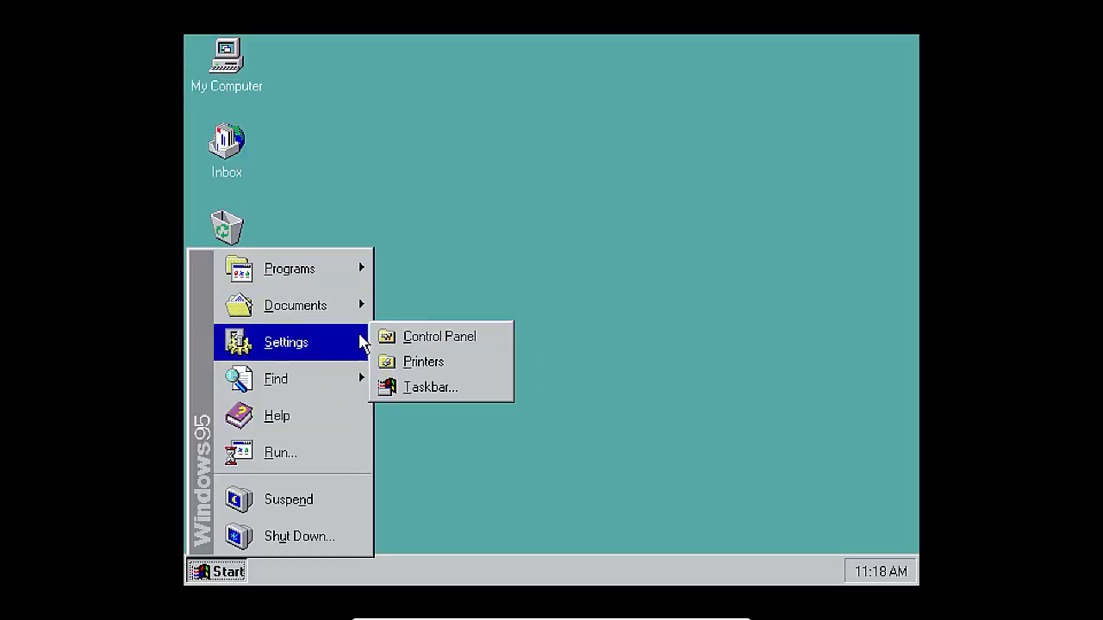
left_click(422, 335)
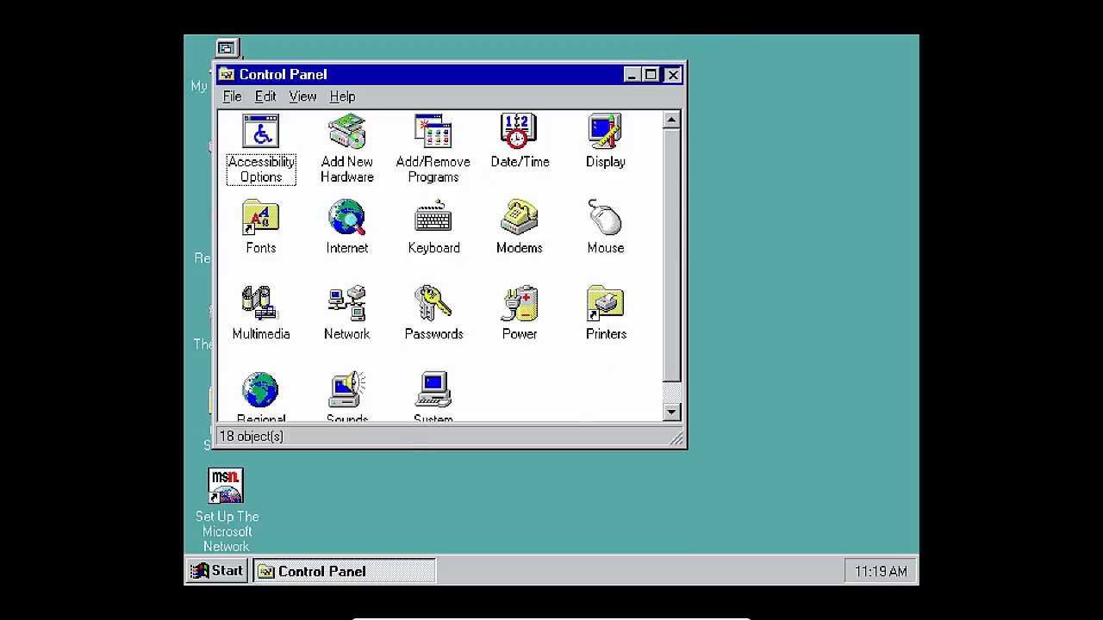
left_click(671, 74)
In Display Properties, choose 3D Maze as the screen saver and preview it
right_click(679, 84)
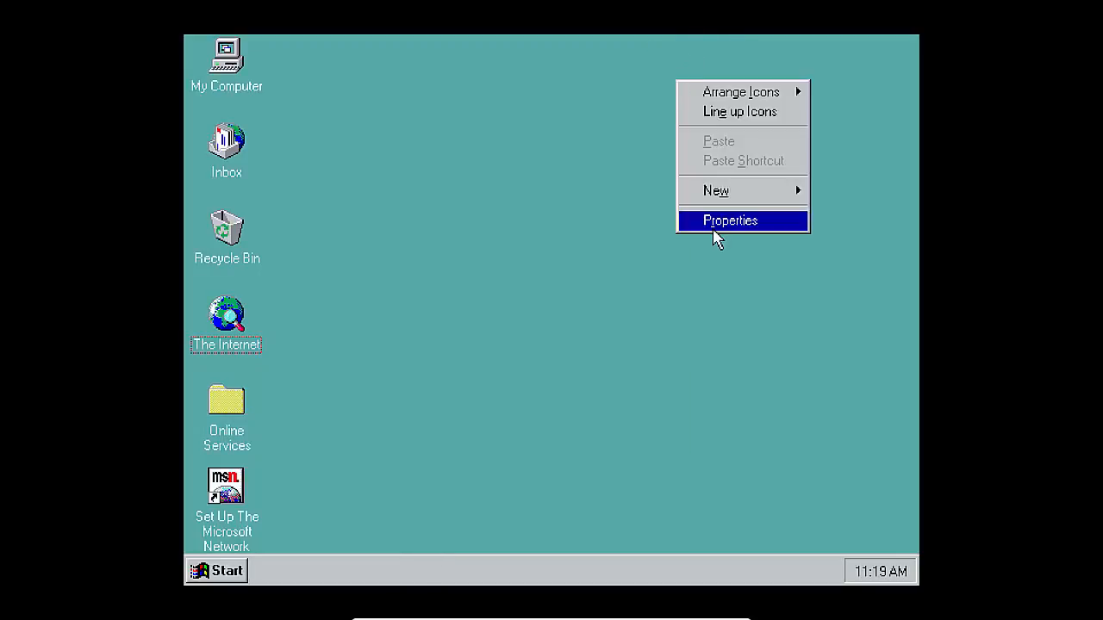
left_click(730, 220)
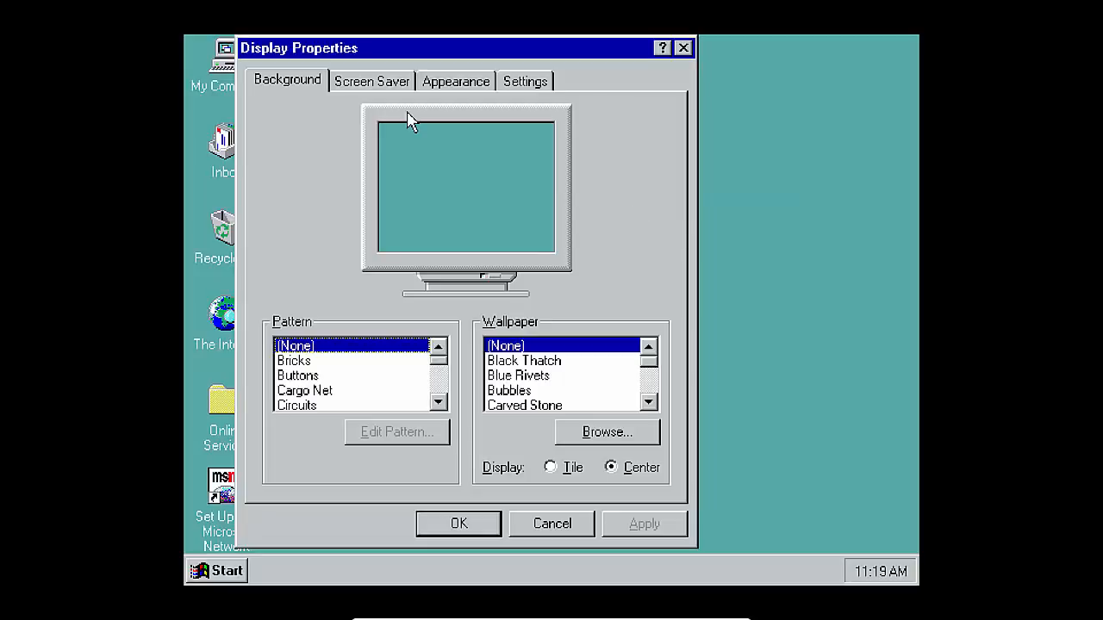
left_click(371, 81)
left_click(344, 347)
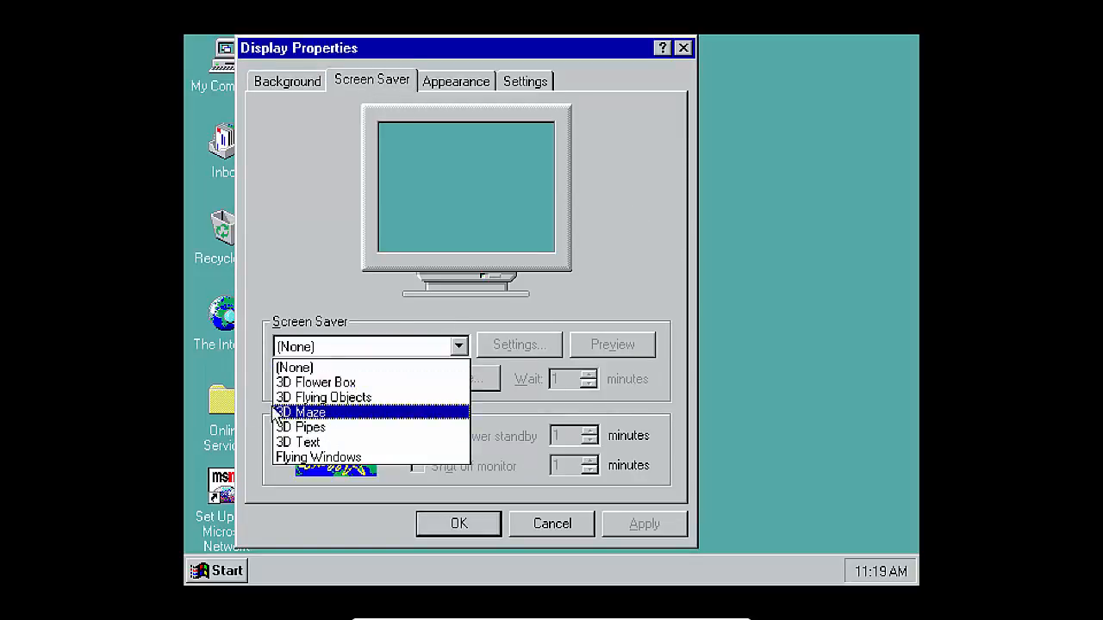
left_click(301, 413)
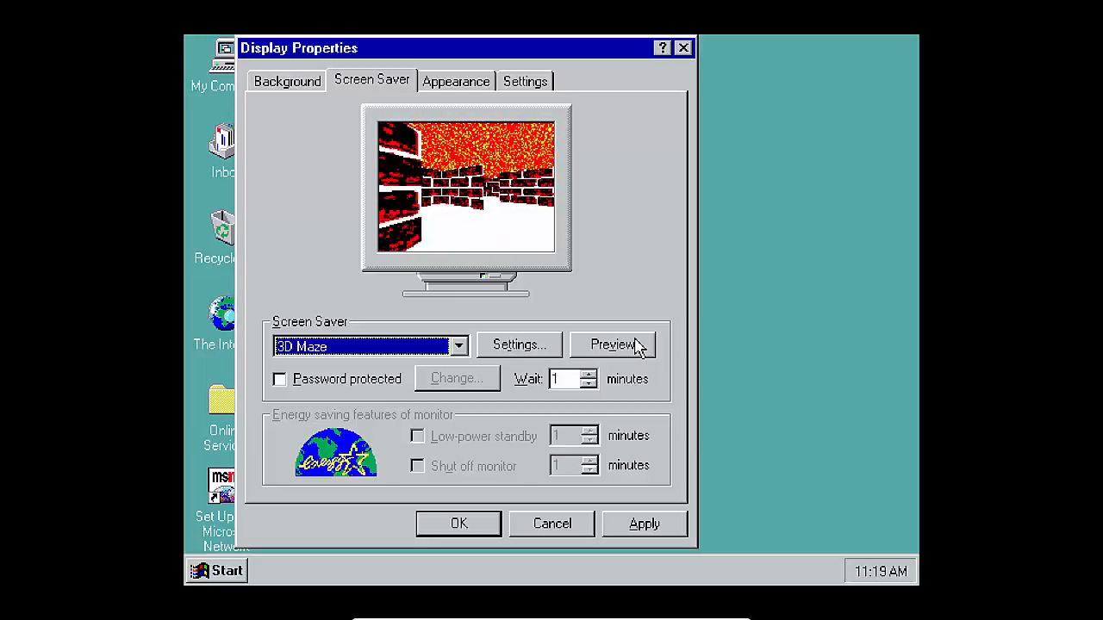
left_click(639, 346)
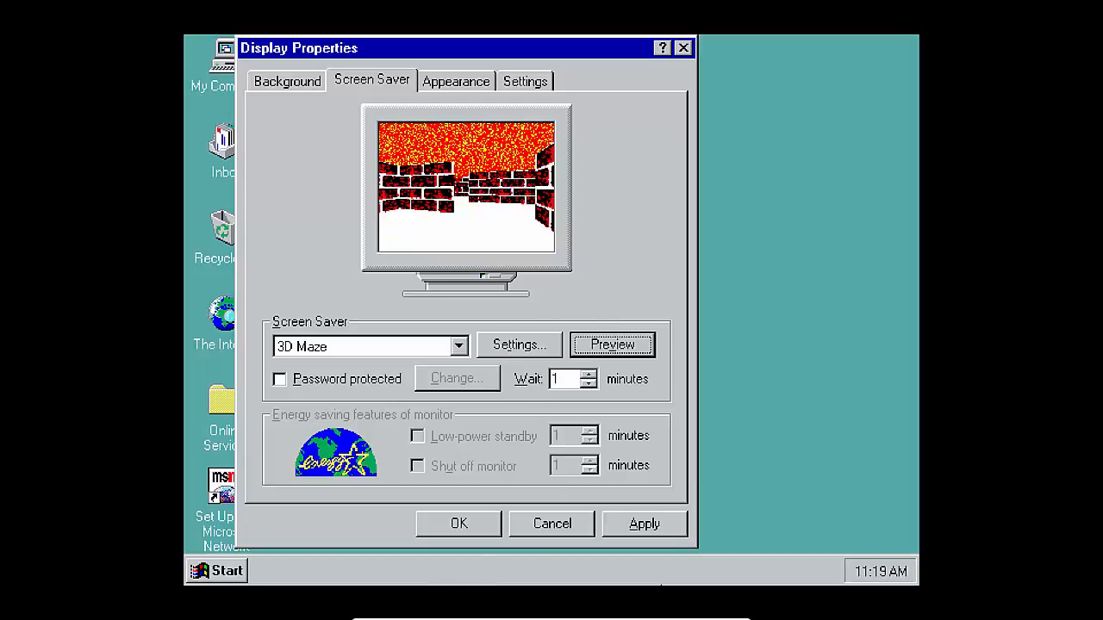
Reset the VM from the Machine menu and continue past ScanDisk and startup errors
left_click(422, 611)
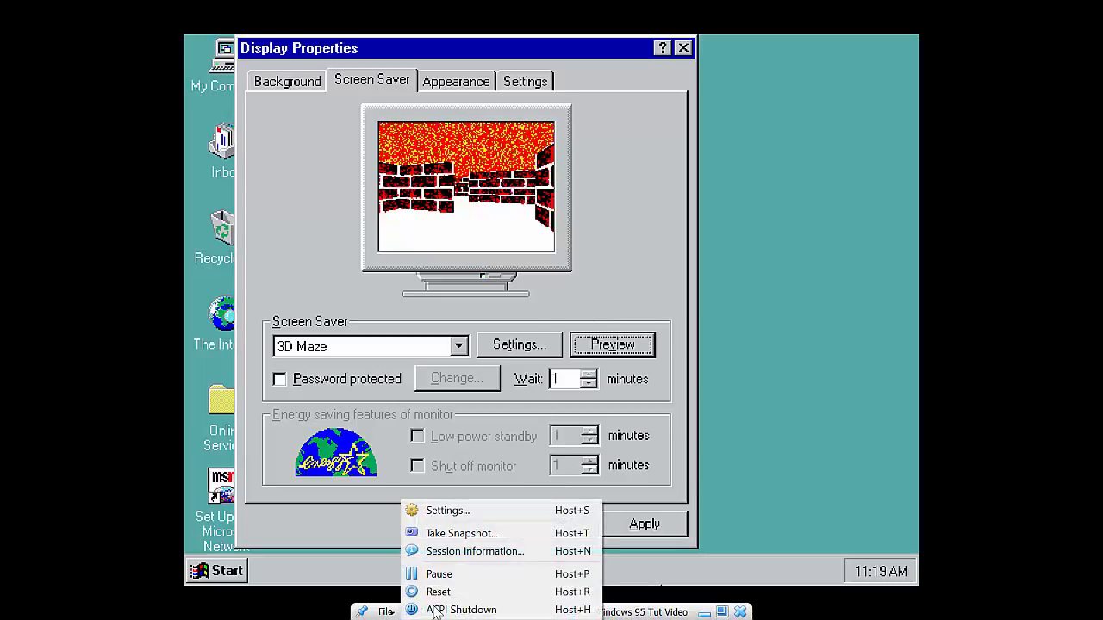
left_click(434, 593)
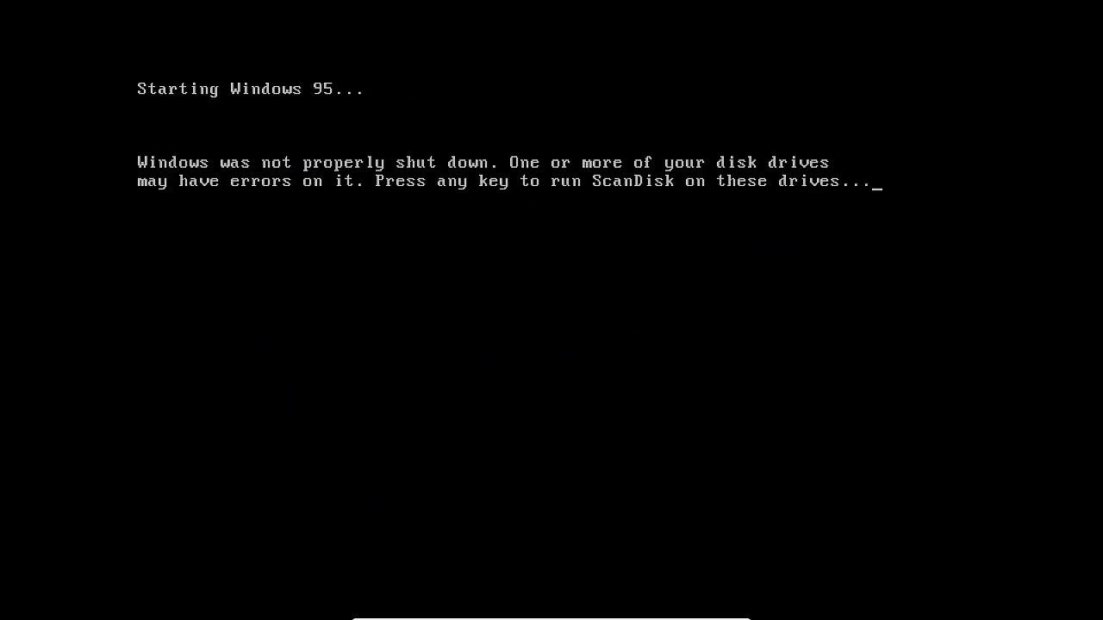
key("Return")
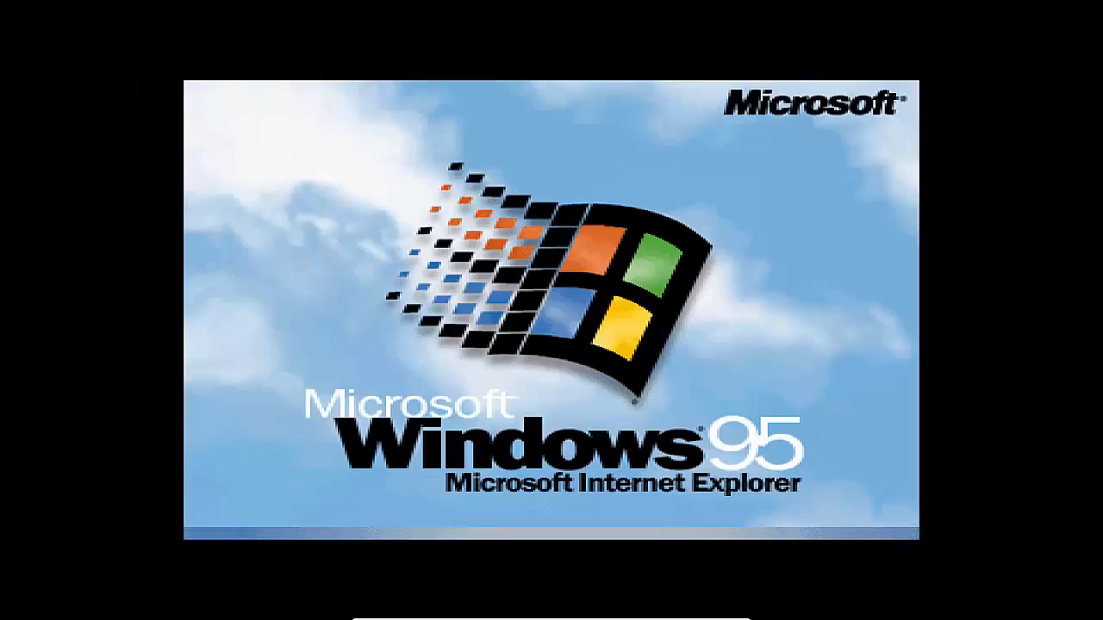
key("Return")
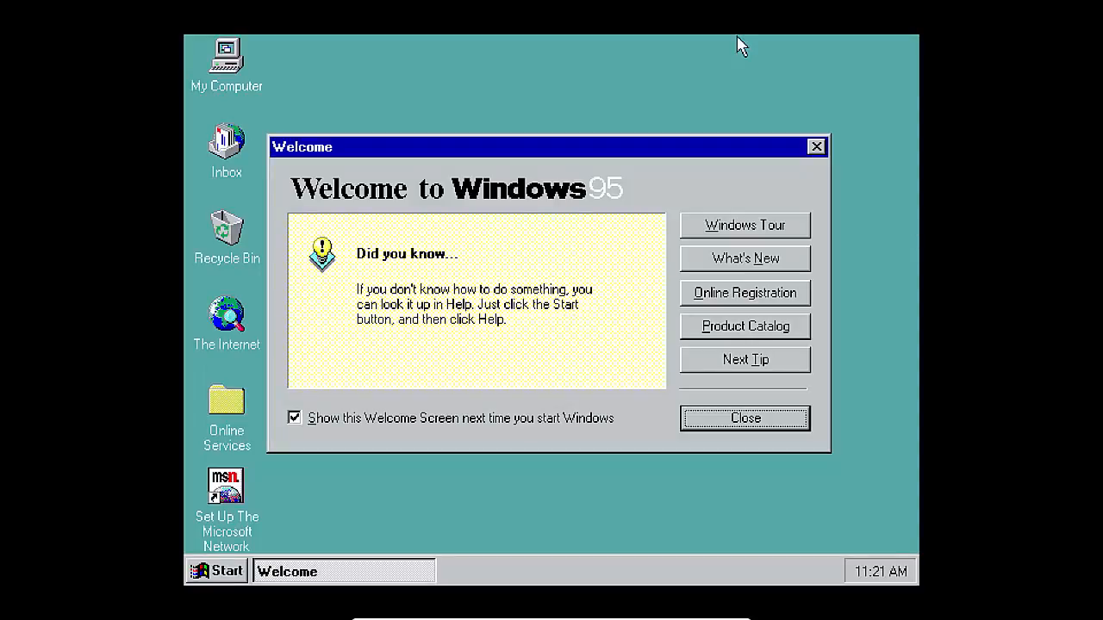
Close the Welcome screen and bring up Start > Run
left_click(816, 146)
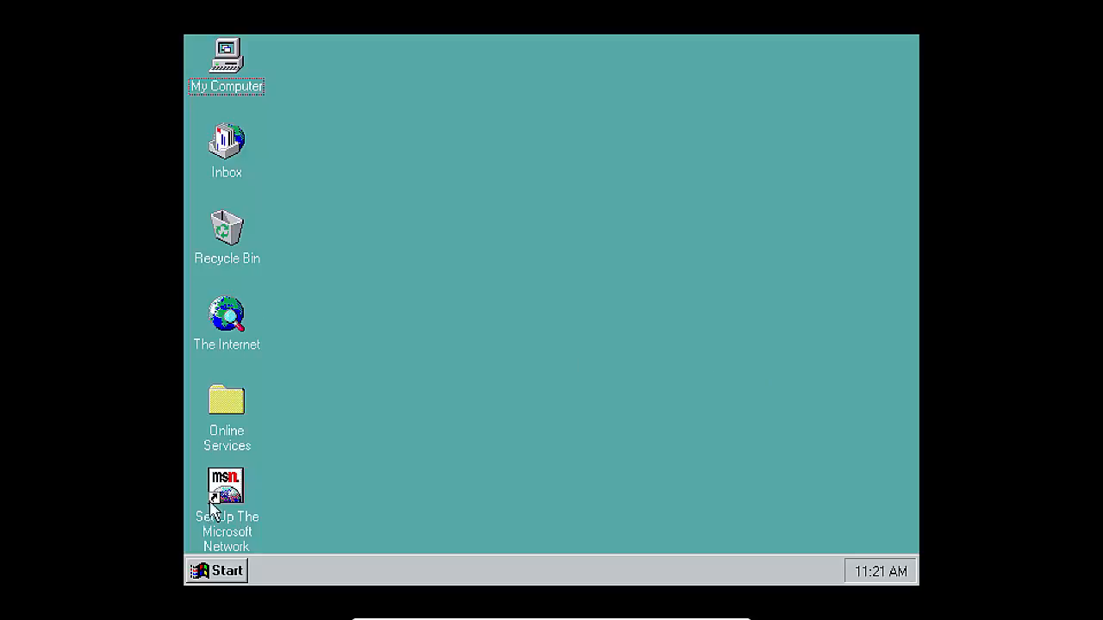
left_click(200, 572)
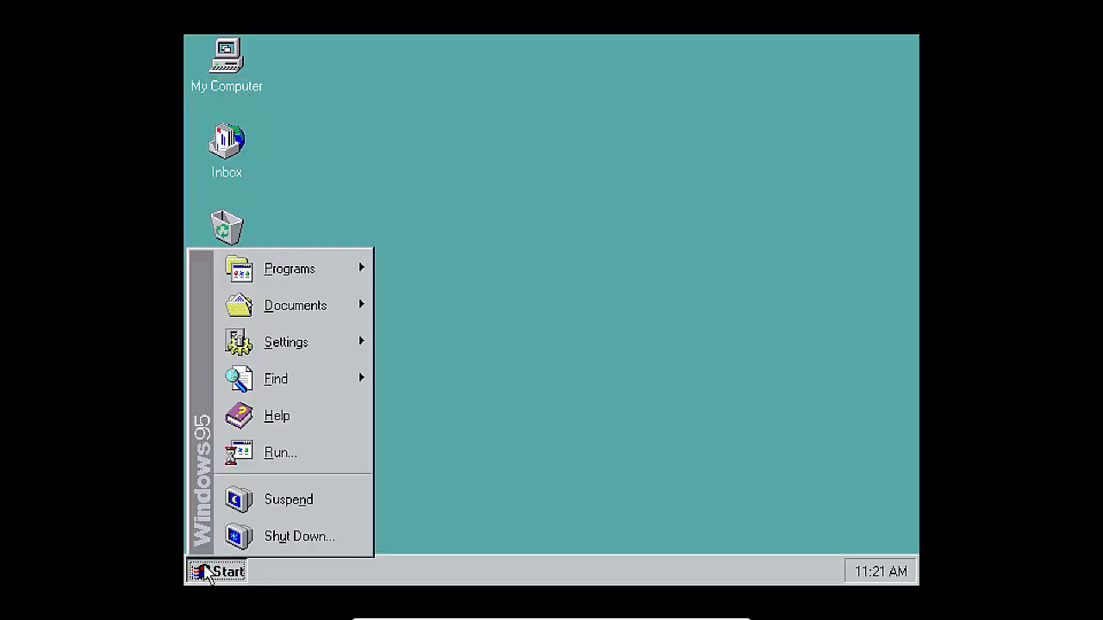
left_click(307, 453)
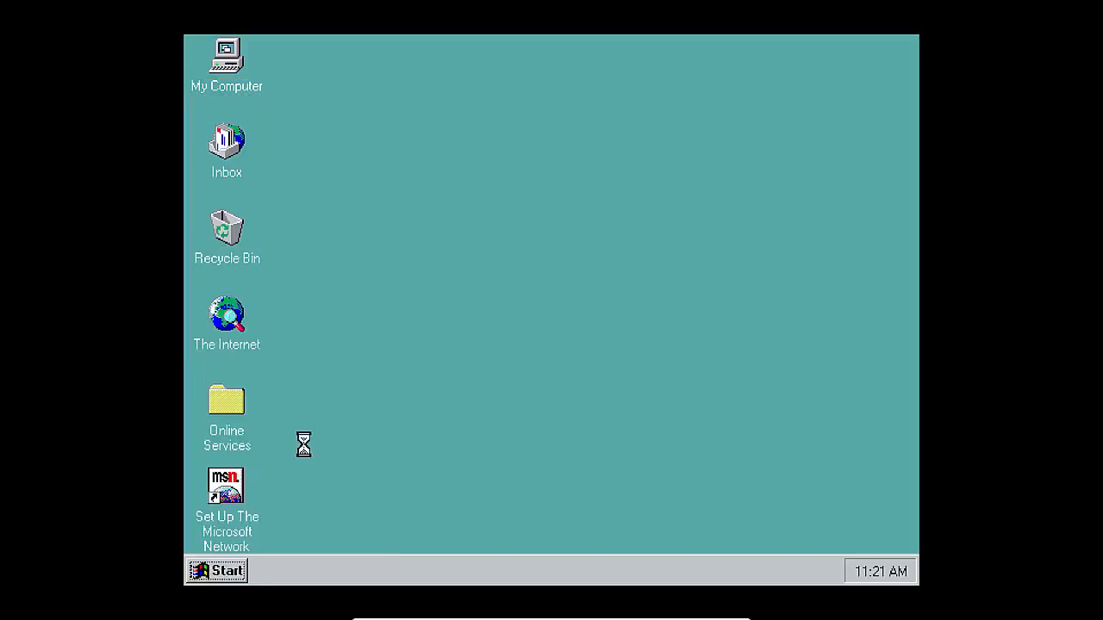
type("cmdd")
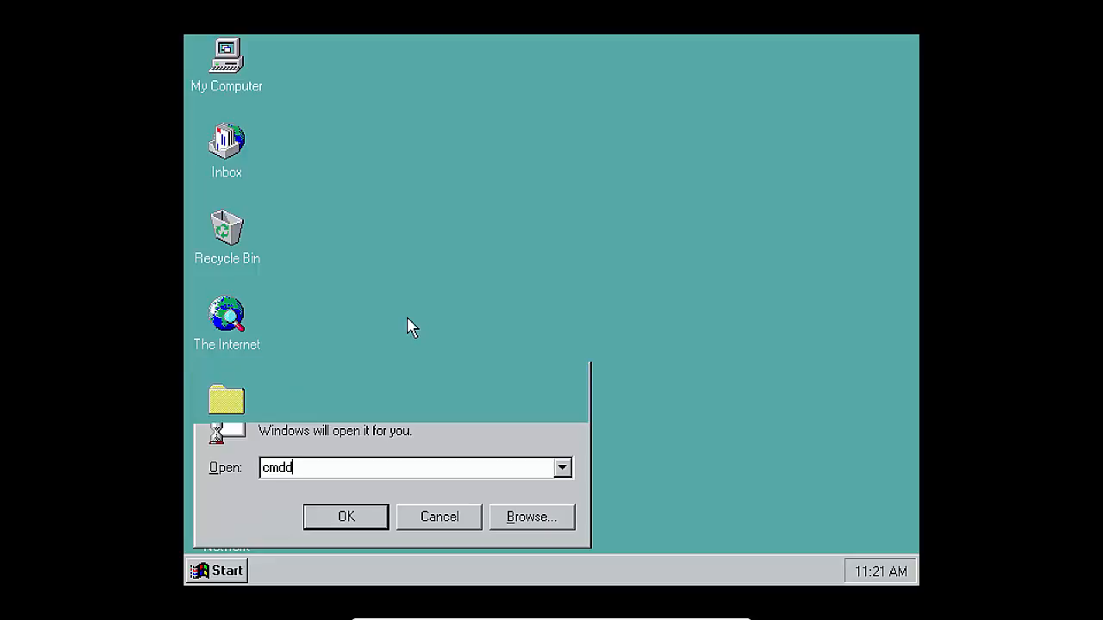
Dismiss the failed 'cmdd' launch, then run mspaint to start Paint
key("Return")
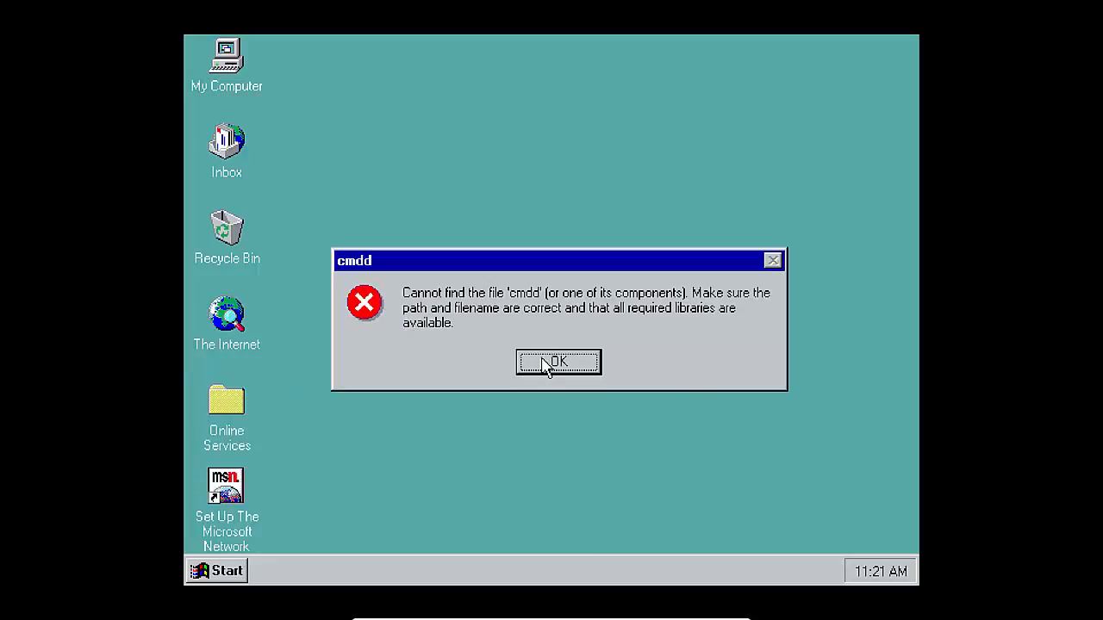
left_click(558, 361)
type("mspaint")
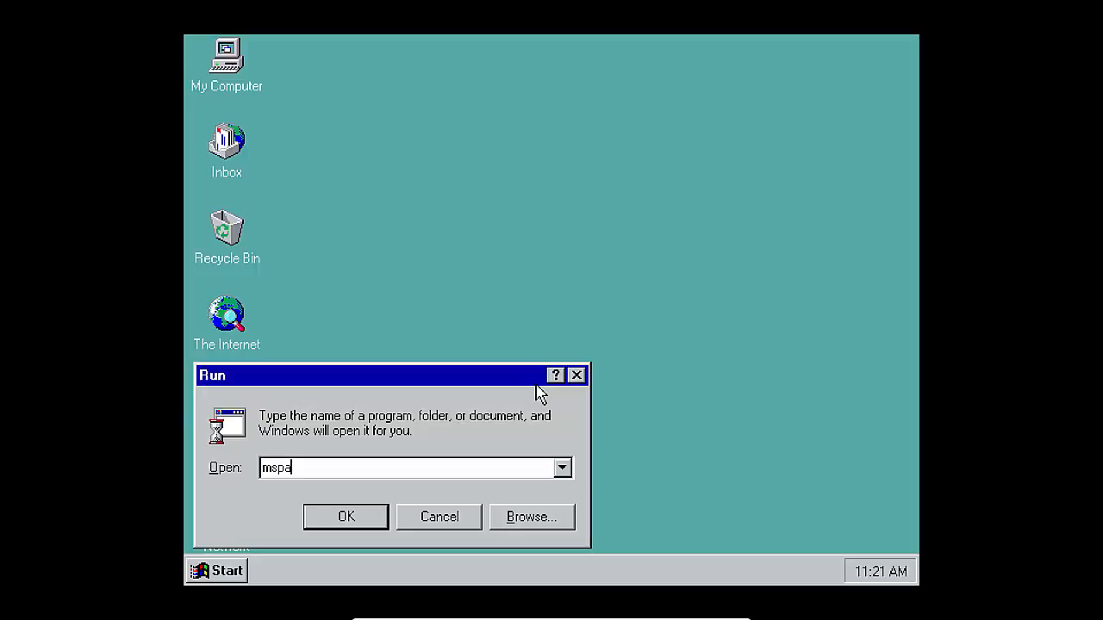
key("Return")
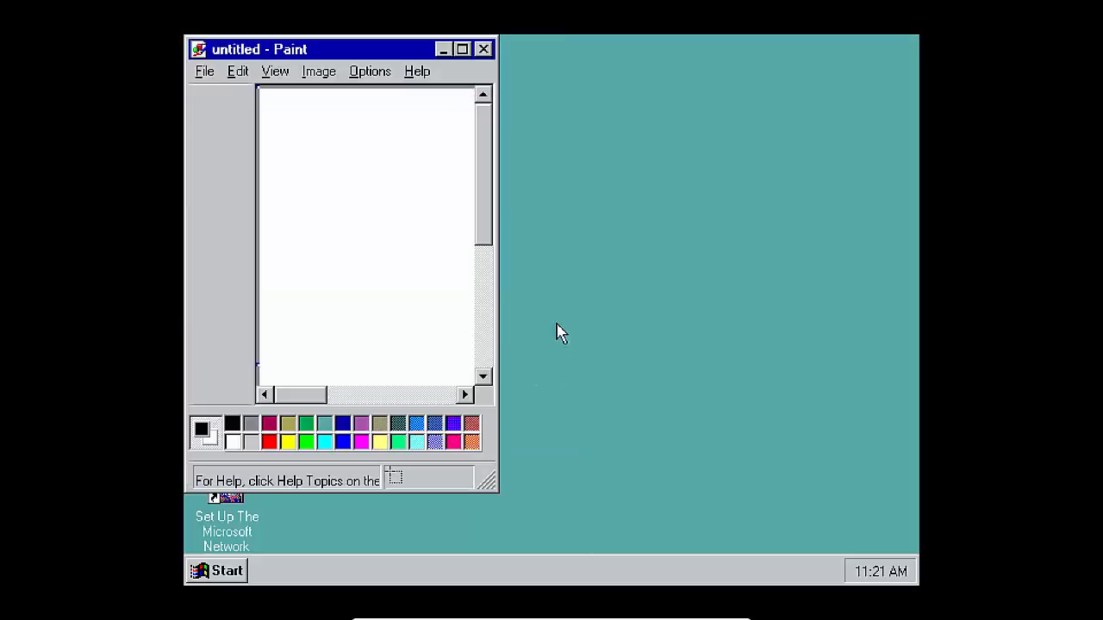
Maximize Paint and draw a freehand pencil scribble in the canvas centre
left_click(463, 49)
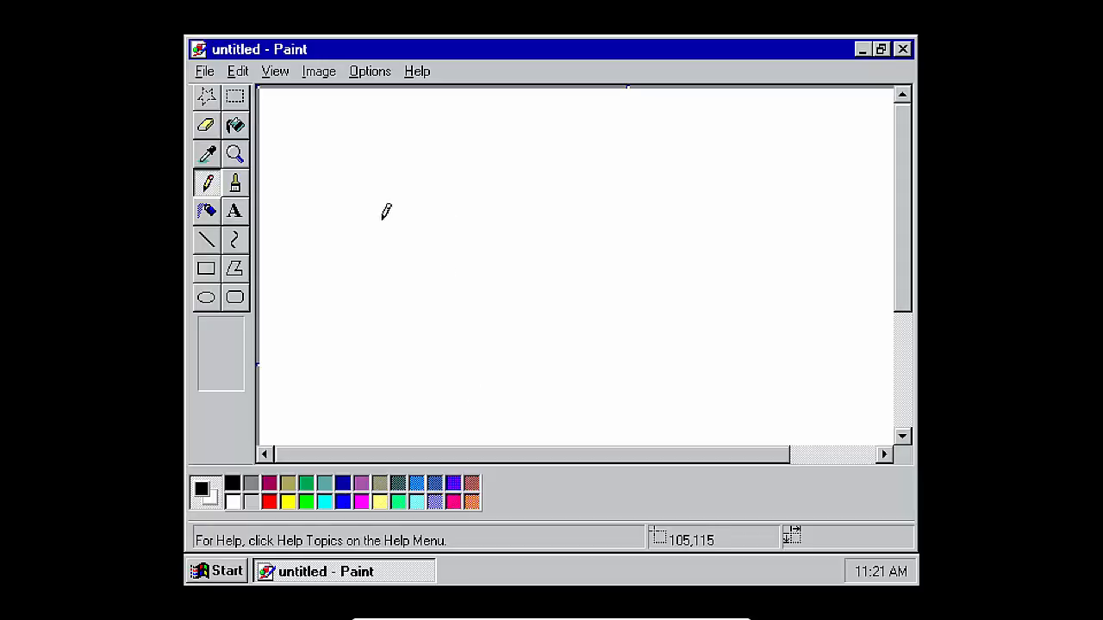
mouse_move(366, 218)
left_mouse_down()
mouse_move(367, 252)
mouse_move(448, 302)
mouse_move(482, 366)
left_mouse_up()
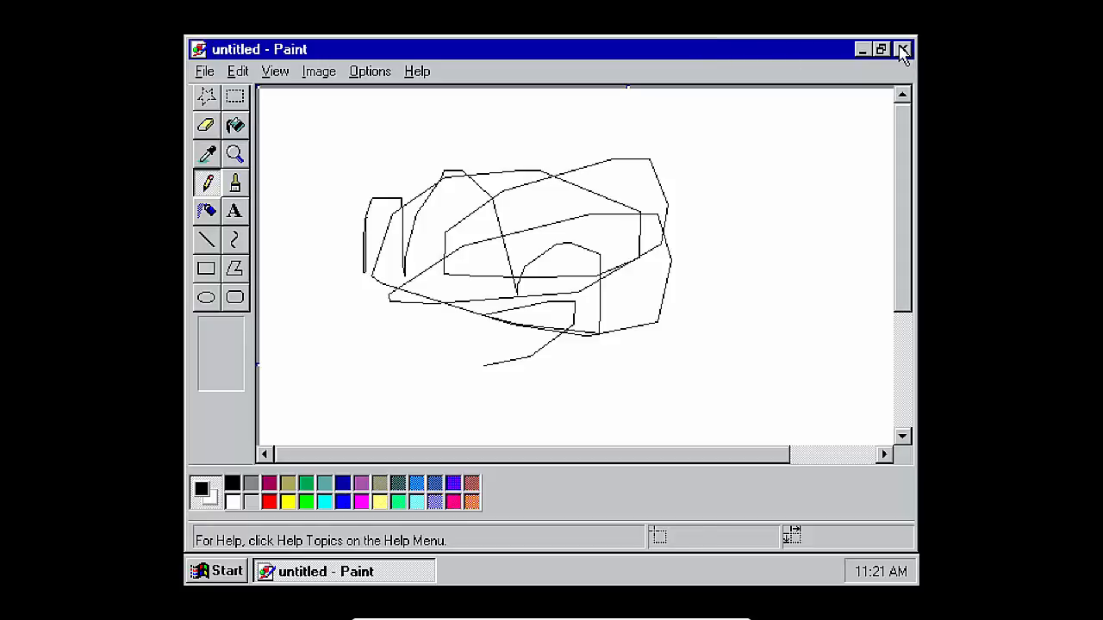
Draw a stick figure at upper right — head, body, legs and two arms — then close Paint
left_click_drag(755, 168, 755, 173)
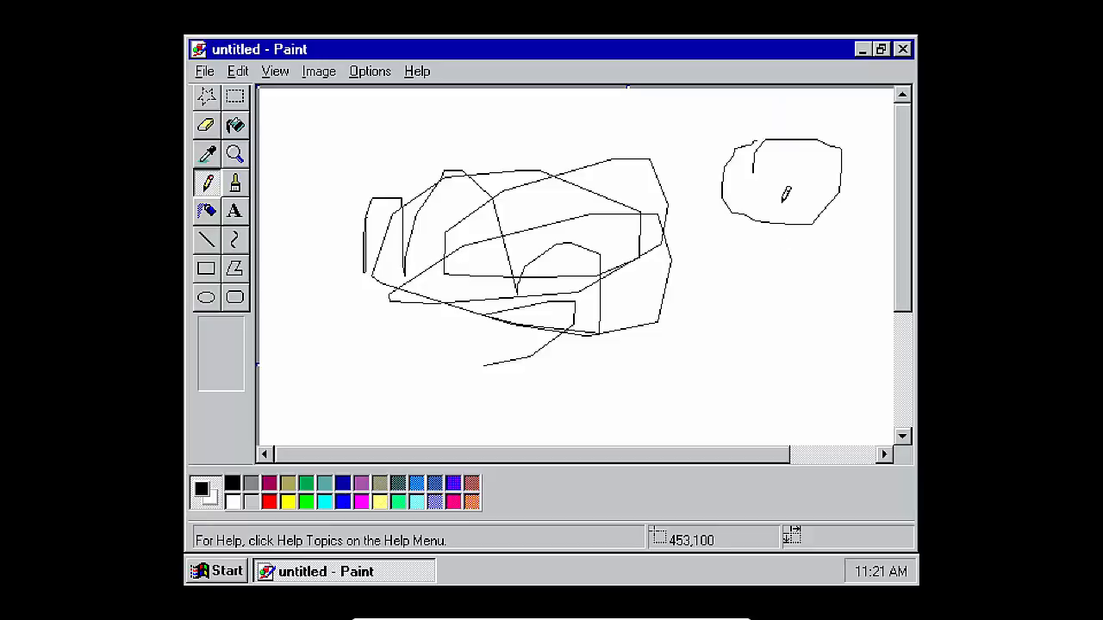
left_click_drag(781, 227, 763, 392)
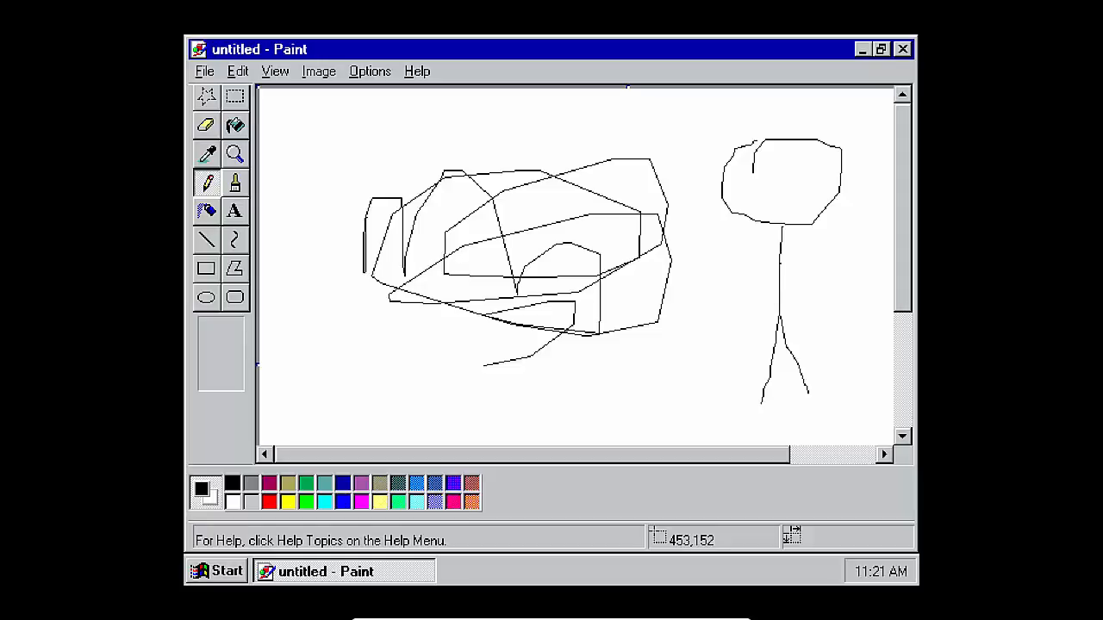
left_click_drag(781, 263, 884, 273)
left_click_drag(776, 267, 705, 273)
left_click(903, 50)
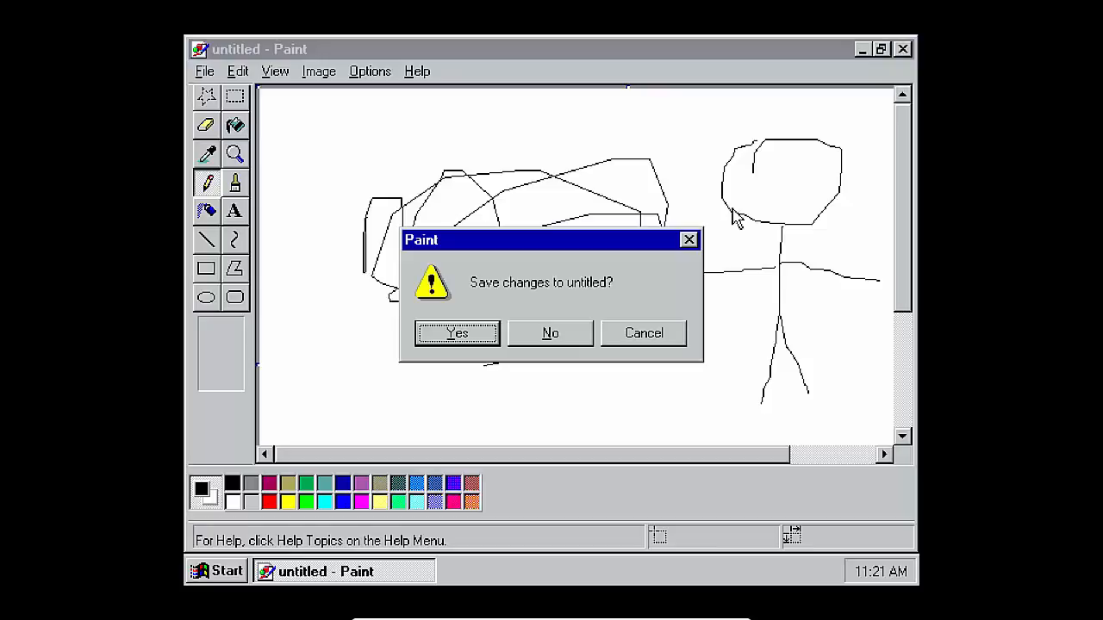
Discard the unsaved drawing, then bring up and dismiss the desktop context menu
left_click(551, 330)
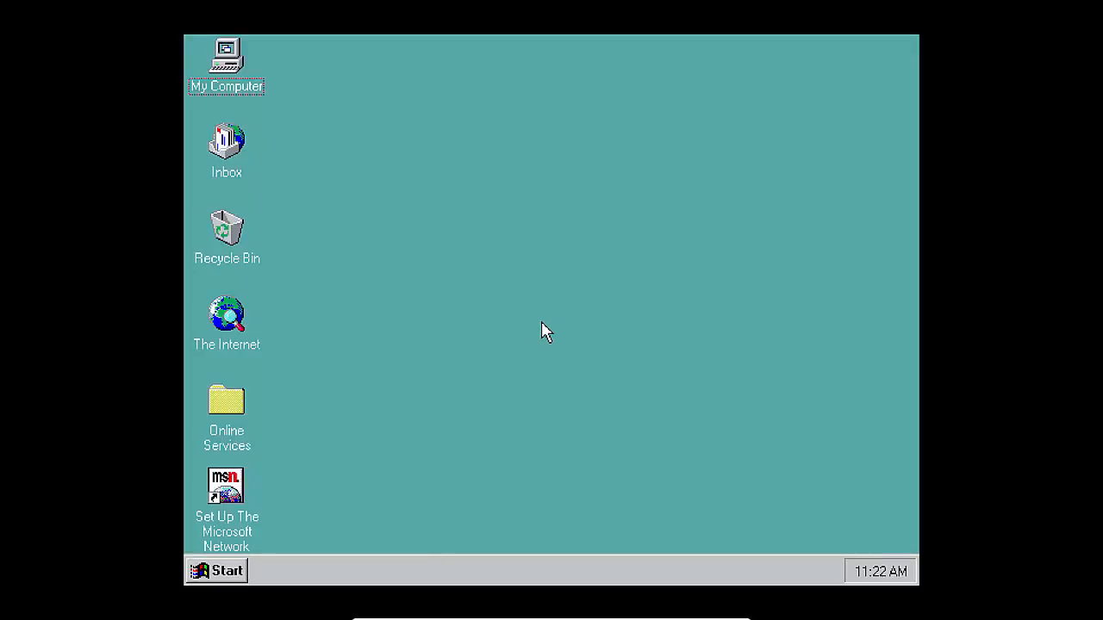
left_click_drag(470, 297, 627, 412)
right_click(639, 395)
right_click(593, 389)
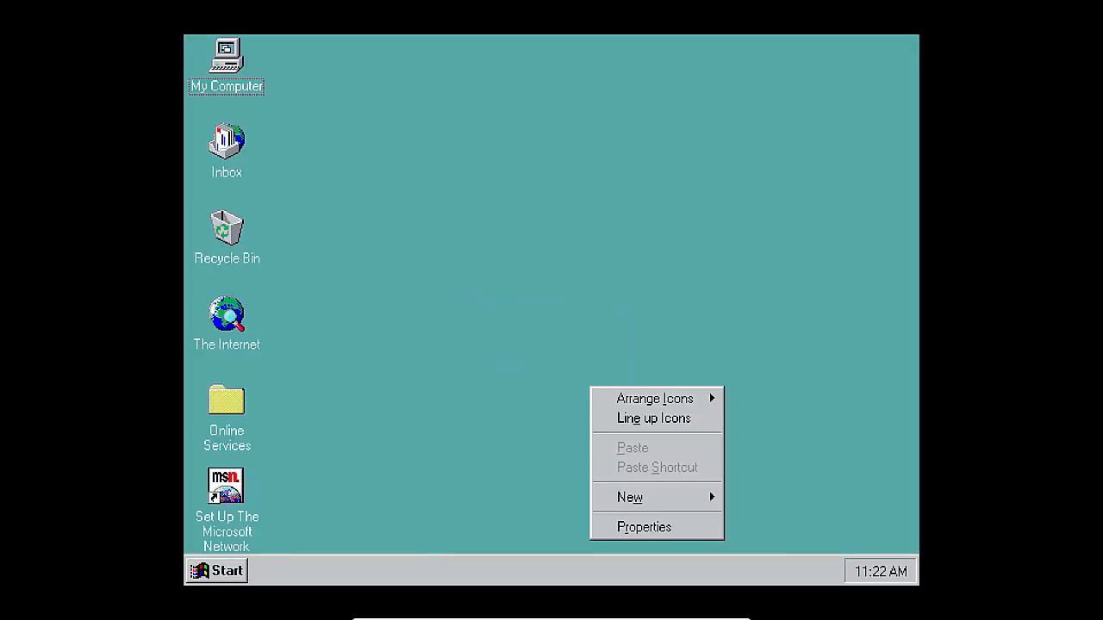
right_click(550, 297)
left_click(414, 315)
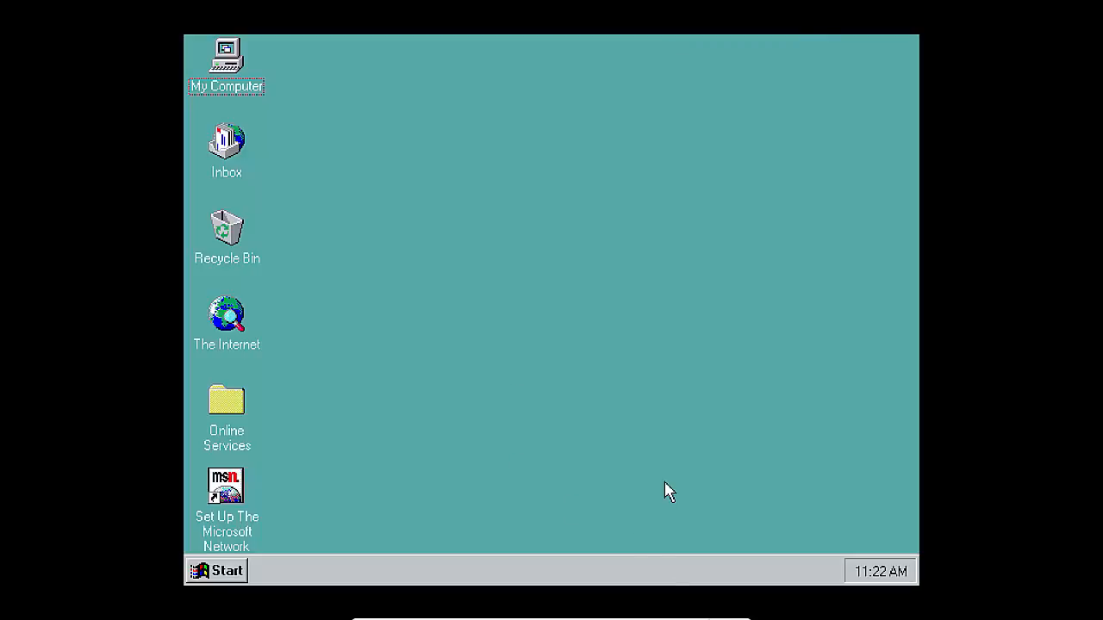
Leave full-screen mode to return to the VirtualBox Manager
left_click(728, 608)
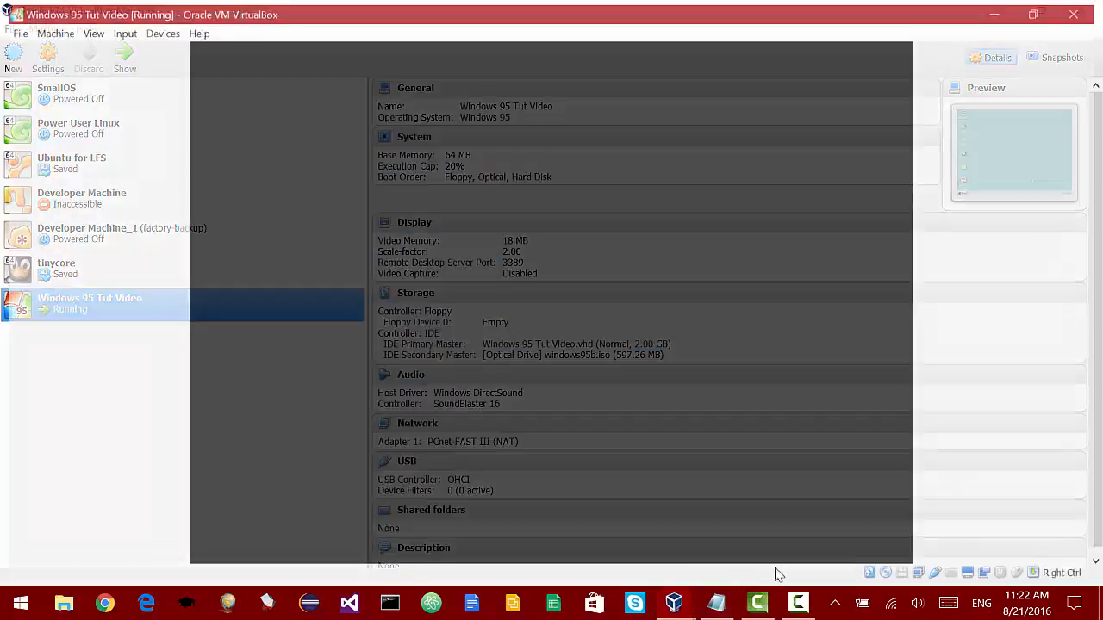